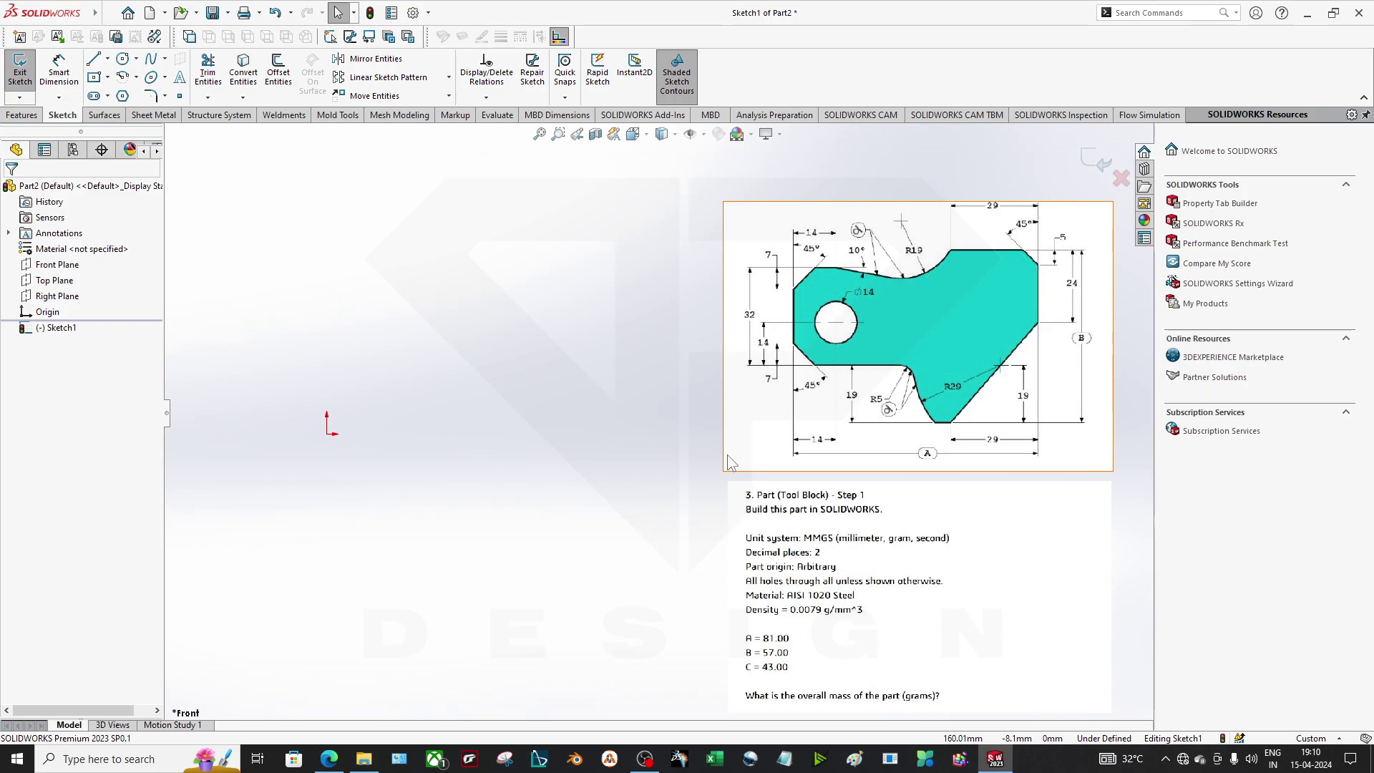
# Switch to the CSWA sample exam PDF and review the Tool Block views, Step 1 specifications, mass question and answer options.
pyautogui.click(329, 759)
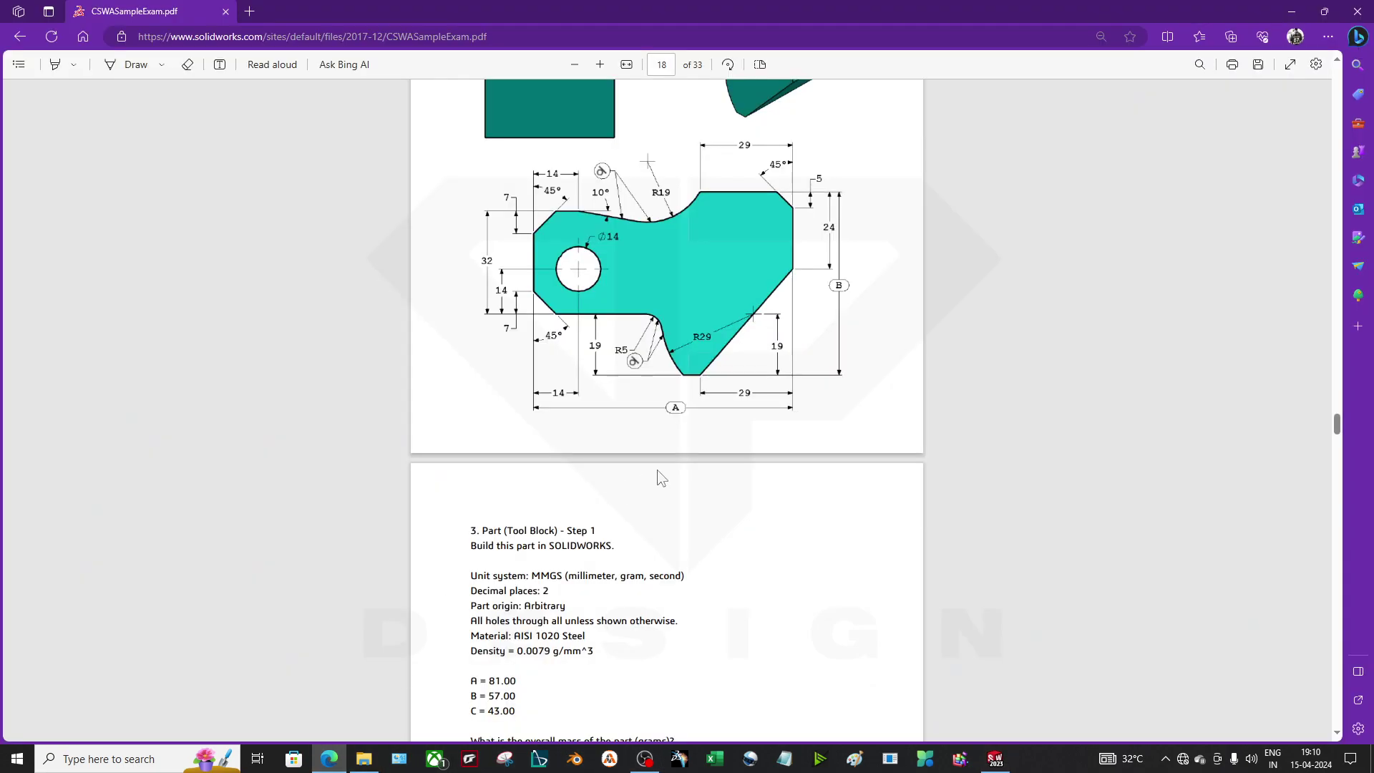
pyautogui.scroll(-2, 672, 350)
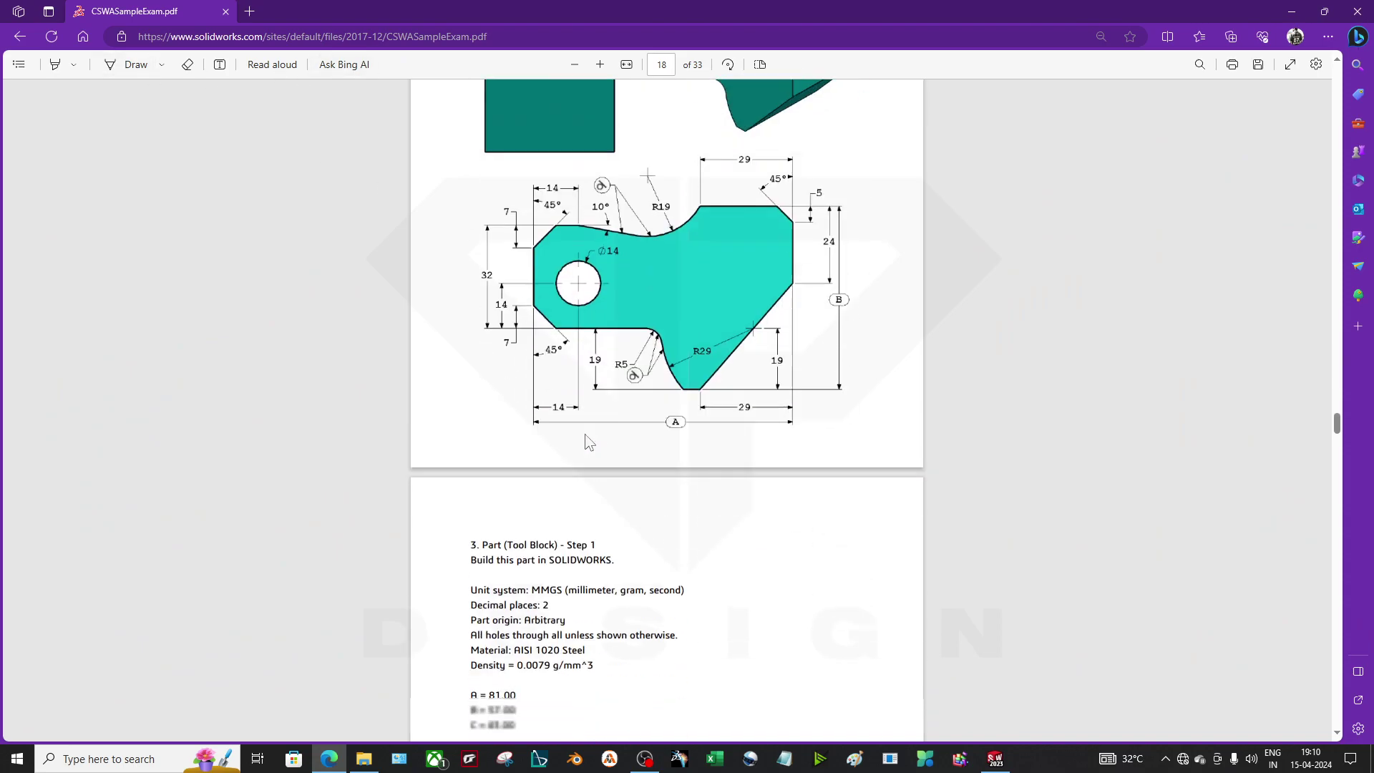
pyautogui.scroll(6, 697, 138)
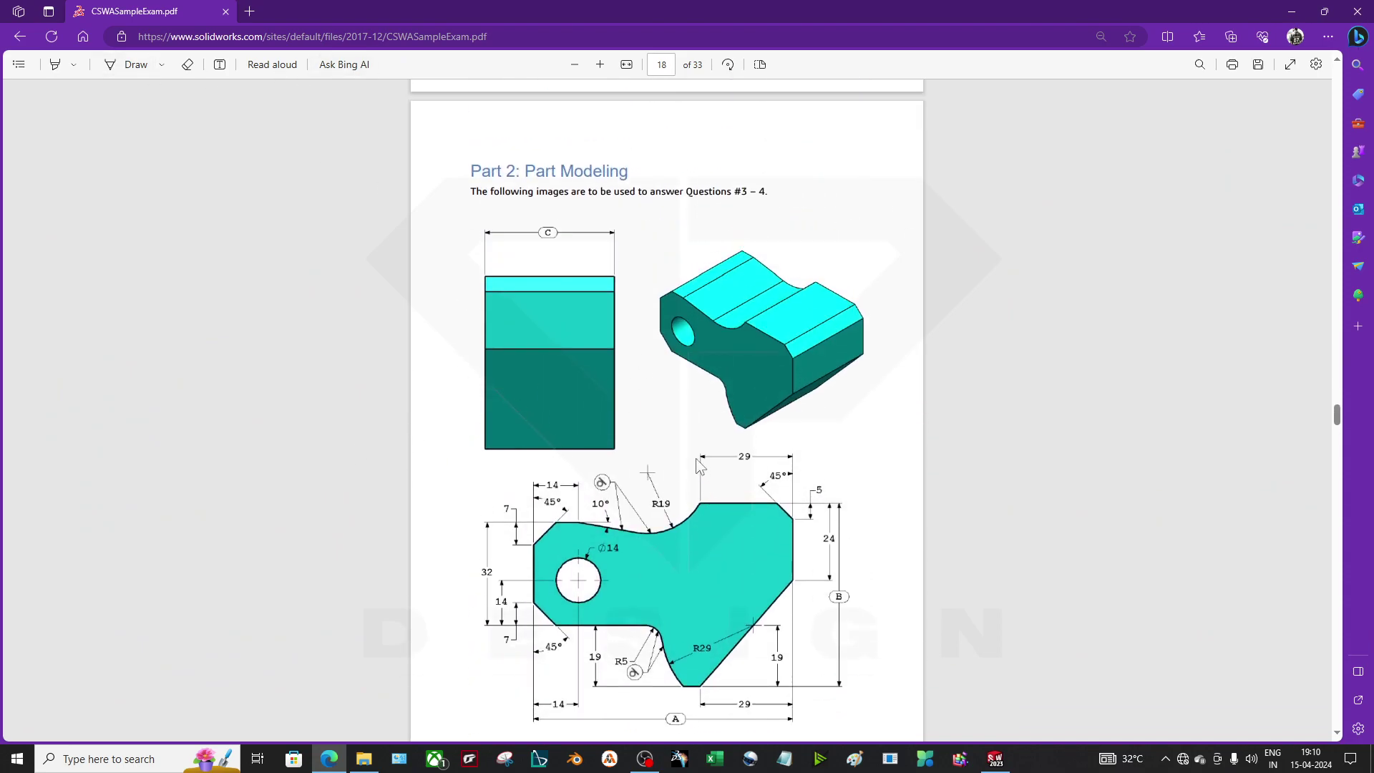
pyautogui.scroll(-7, 702, 469)
pyautogui.click(594, 476)
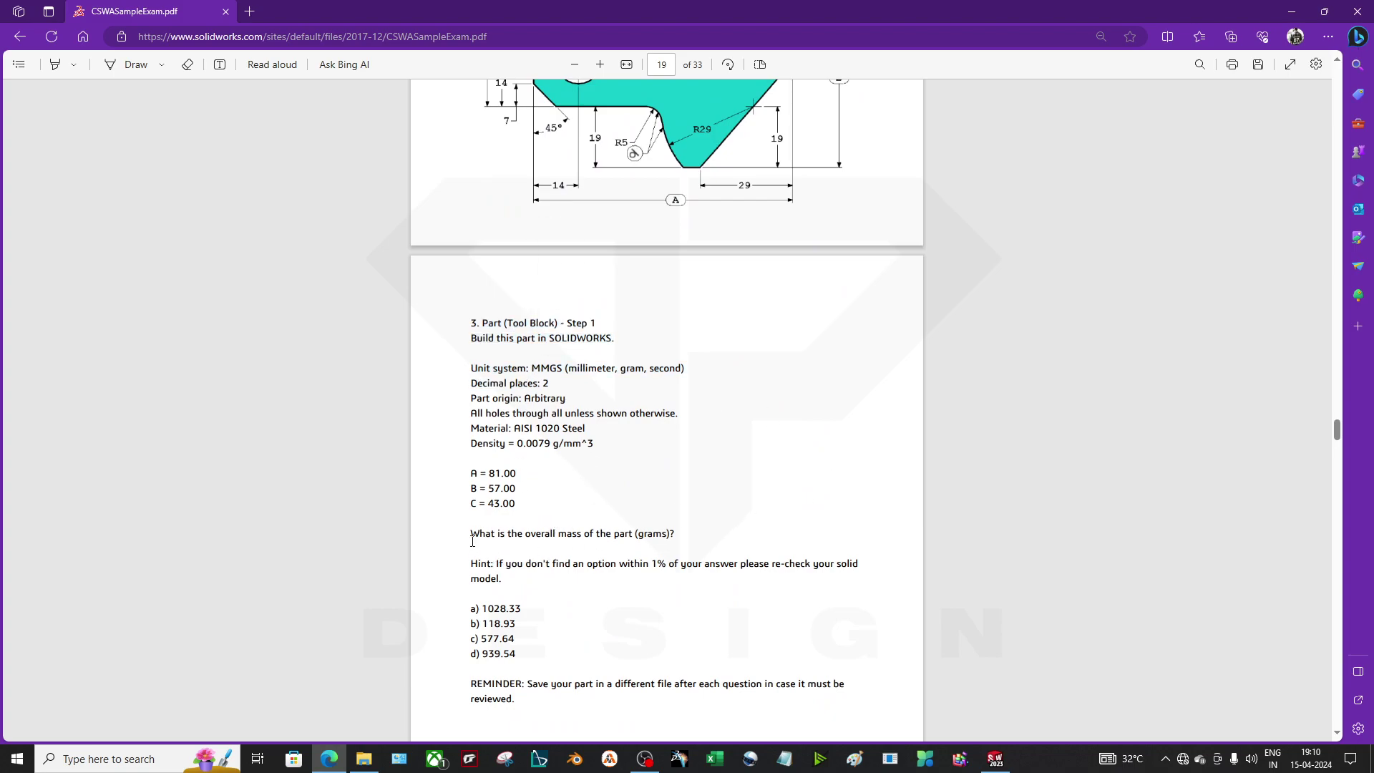
pyautogui.moveTo(472, 536); pyautogui.dragTo(557, 535)
pyautogui.click(733, 563)
pyautogui.scroll(5, 651, 492)
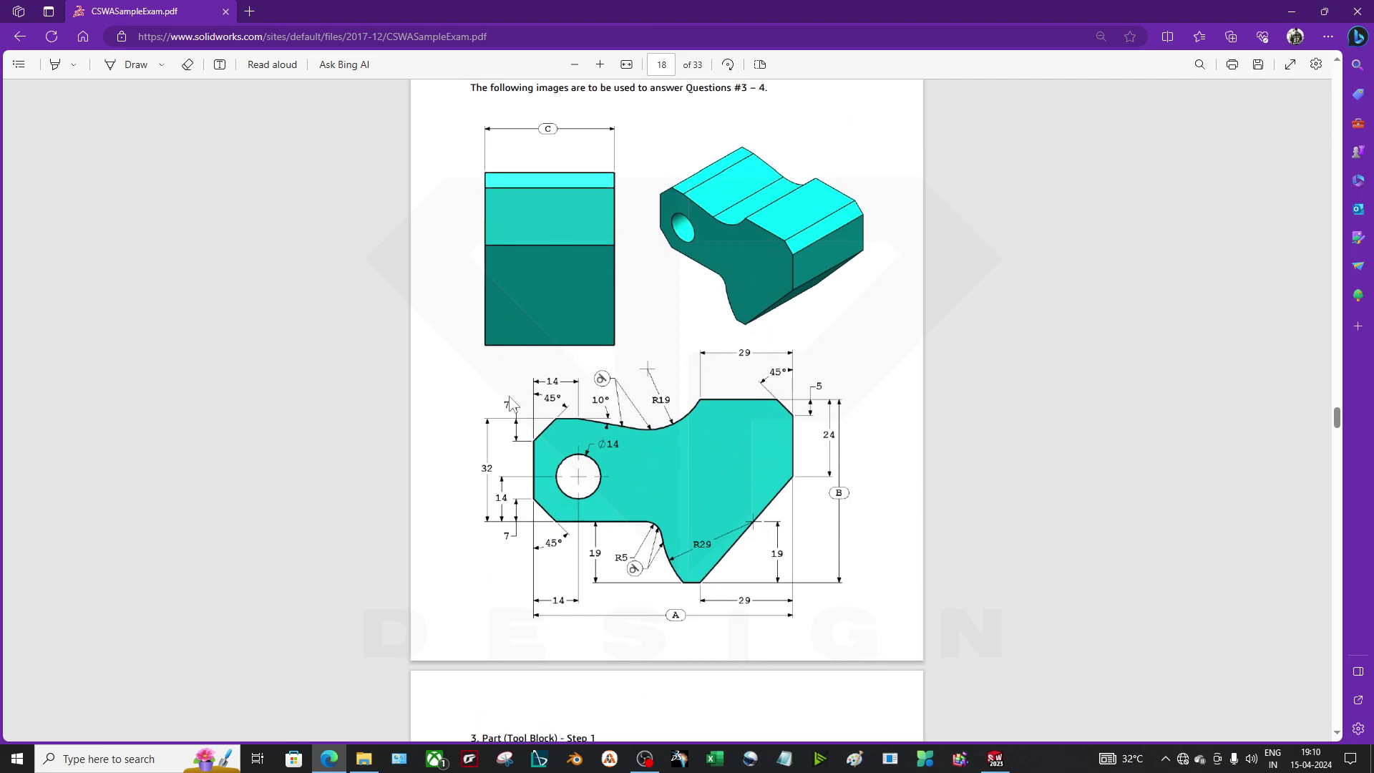
pyautogui.scroll(-5, 709, 516)
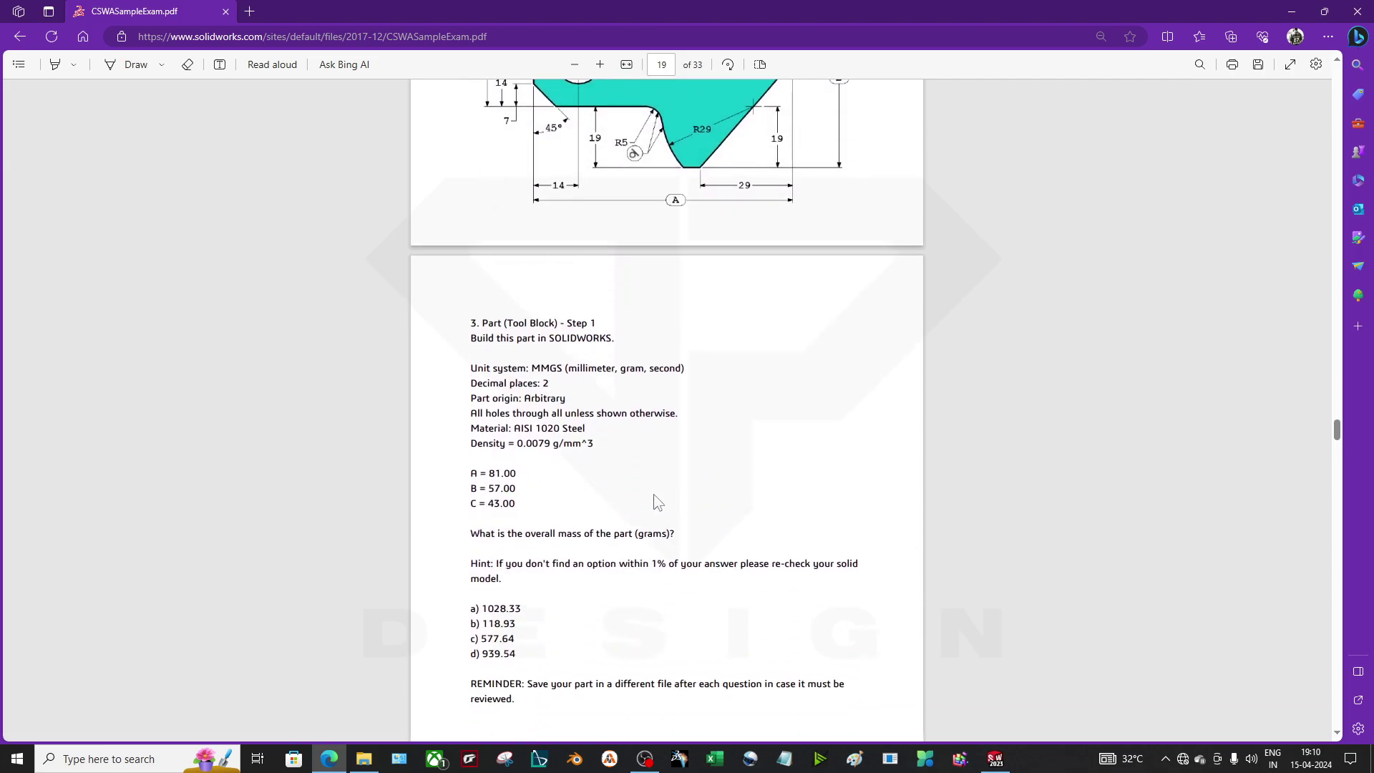
pyautogui.moveTo(501, 614); pyautogui.dragTo(521, 656)
pyautogui.click(530, 674)
pyautogui.click(995, 759)
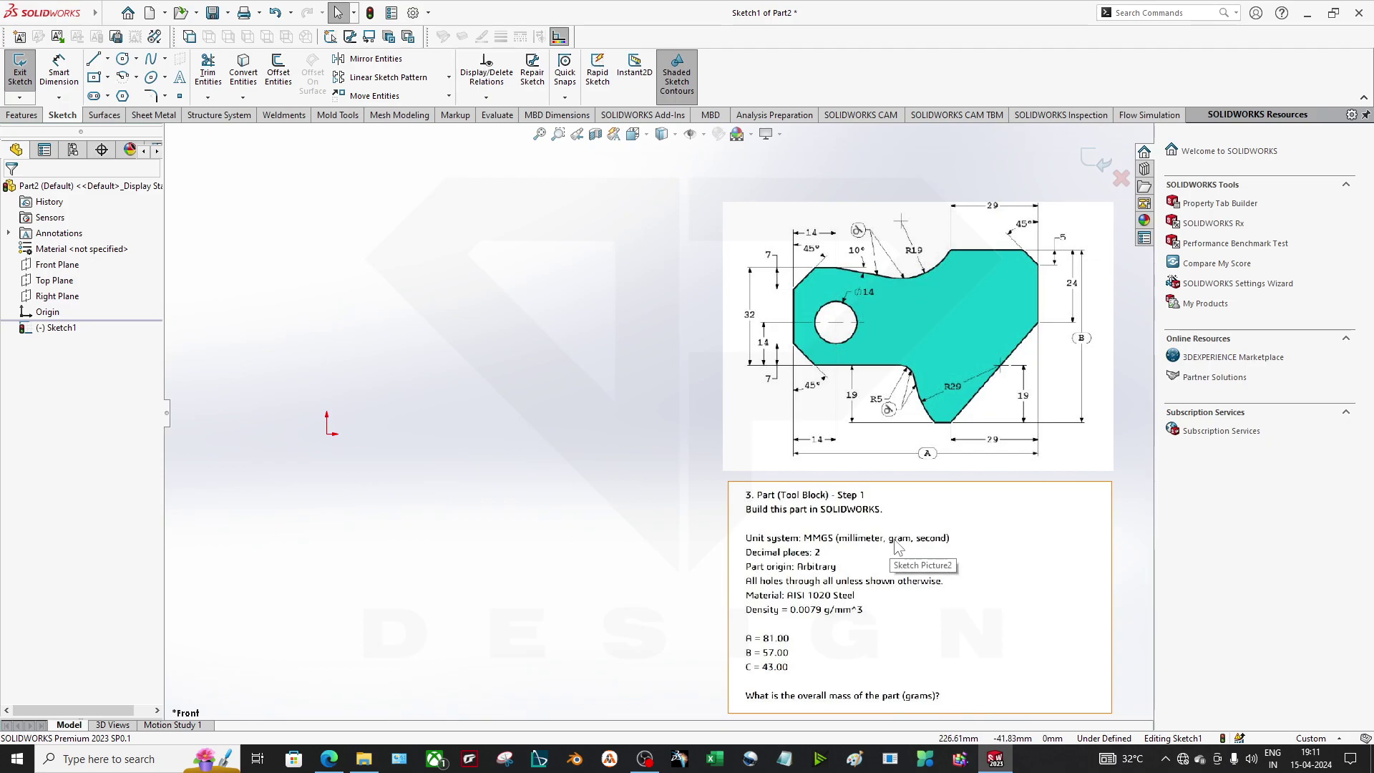
# Back in SOLIDWORKS, sketch a center rectangle about 169 mm by 139 mm centered on the origin.
pyautogui.moveTo(169, 426); pyautogui.dragTo(92, 419)
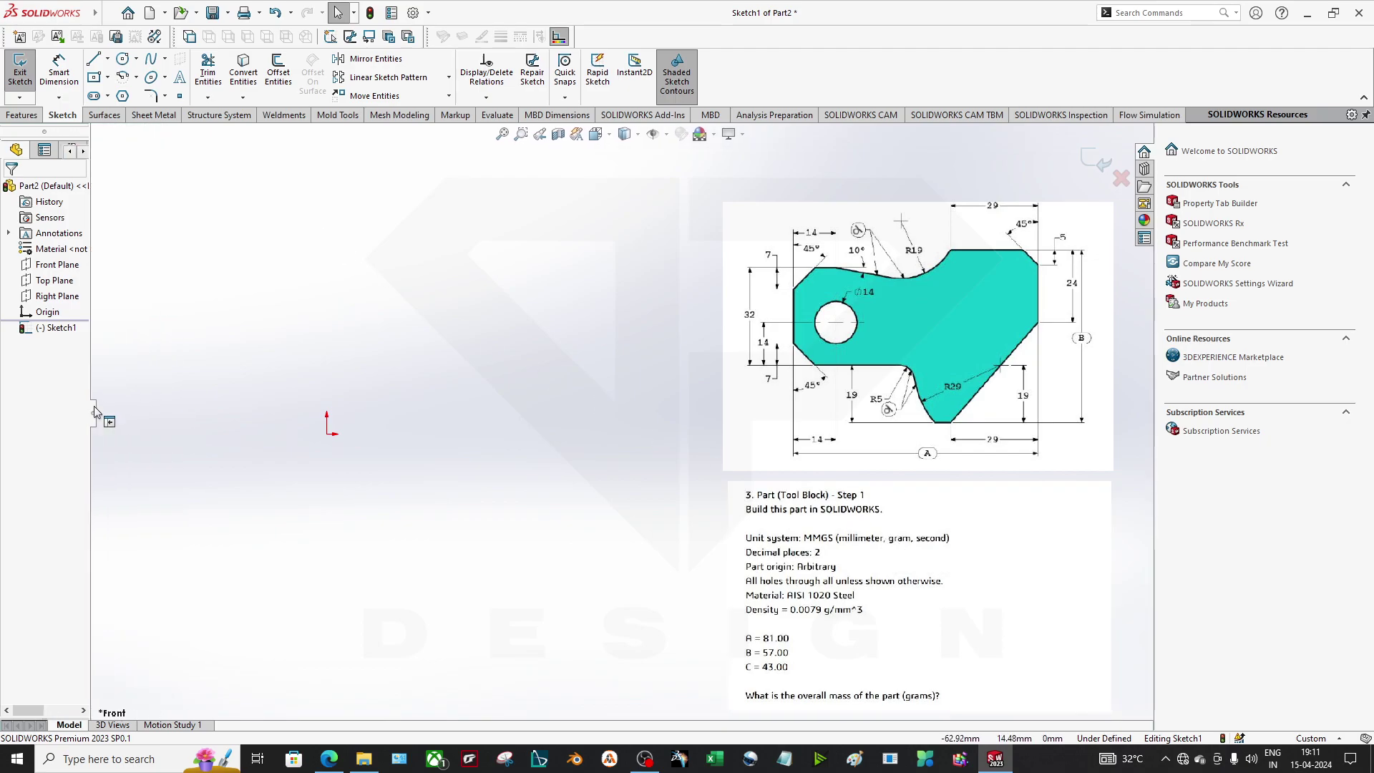
pyautogui.click(94, 76)
pyautogui.click(328, 433)
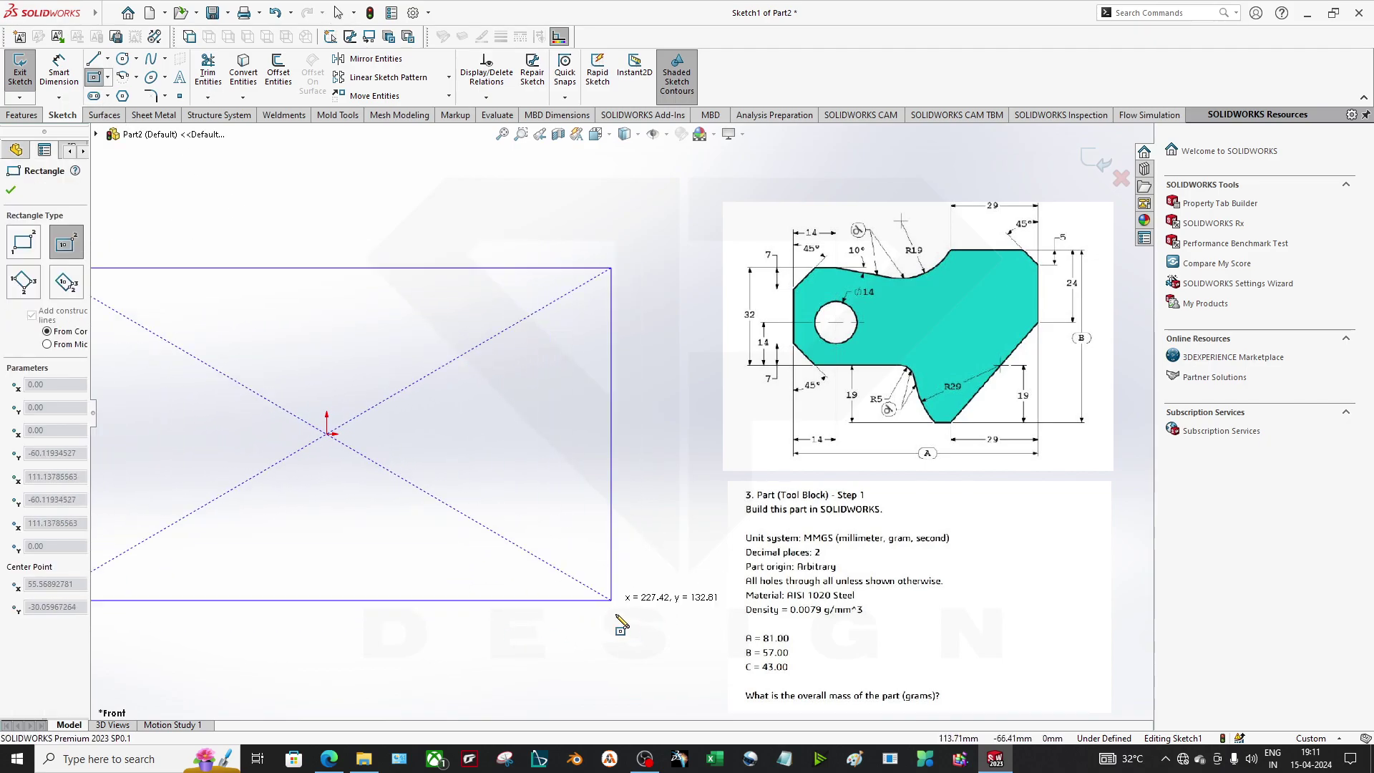
pyautogui.click(539, 607)
pyautogui.scroll(5, 572, 522)
pyautogui.scroll(-3, 515, 444)
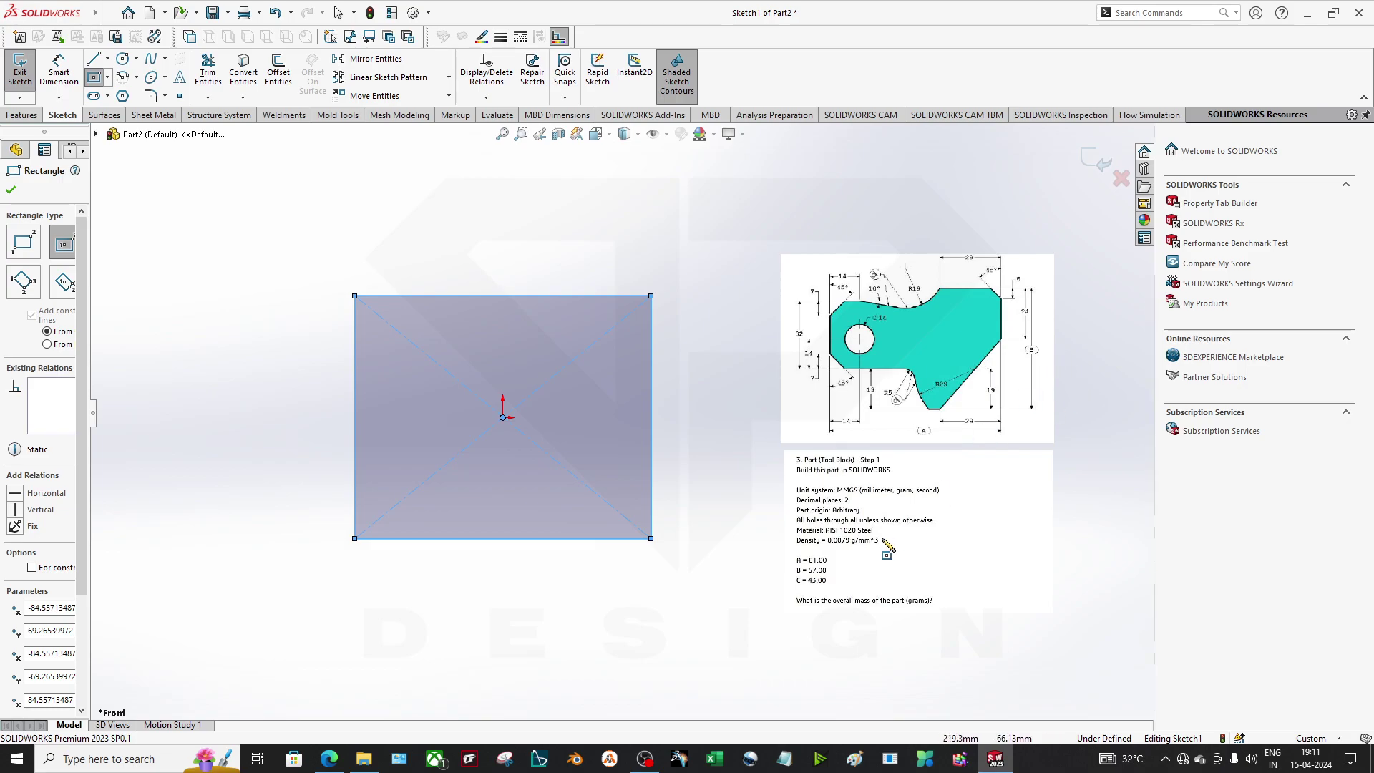
# Check in the exam PDF which overall extents of the Tool Block front view dimensions A and B refer to.
pyautogui.click(329, 758)
pyautogui.scroll(7, 668, 389)
pyautogui.scroll(4, 668, 389)
pyautogui.scroll(-7, 570, 465)
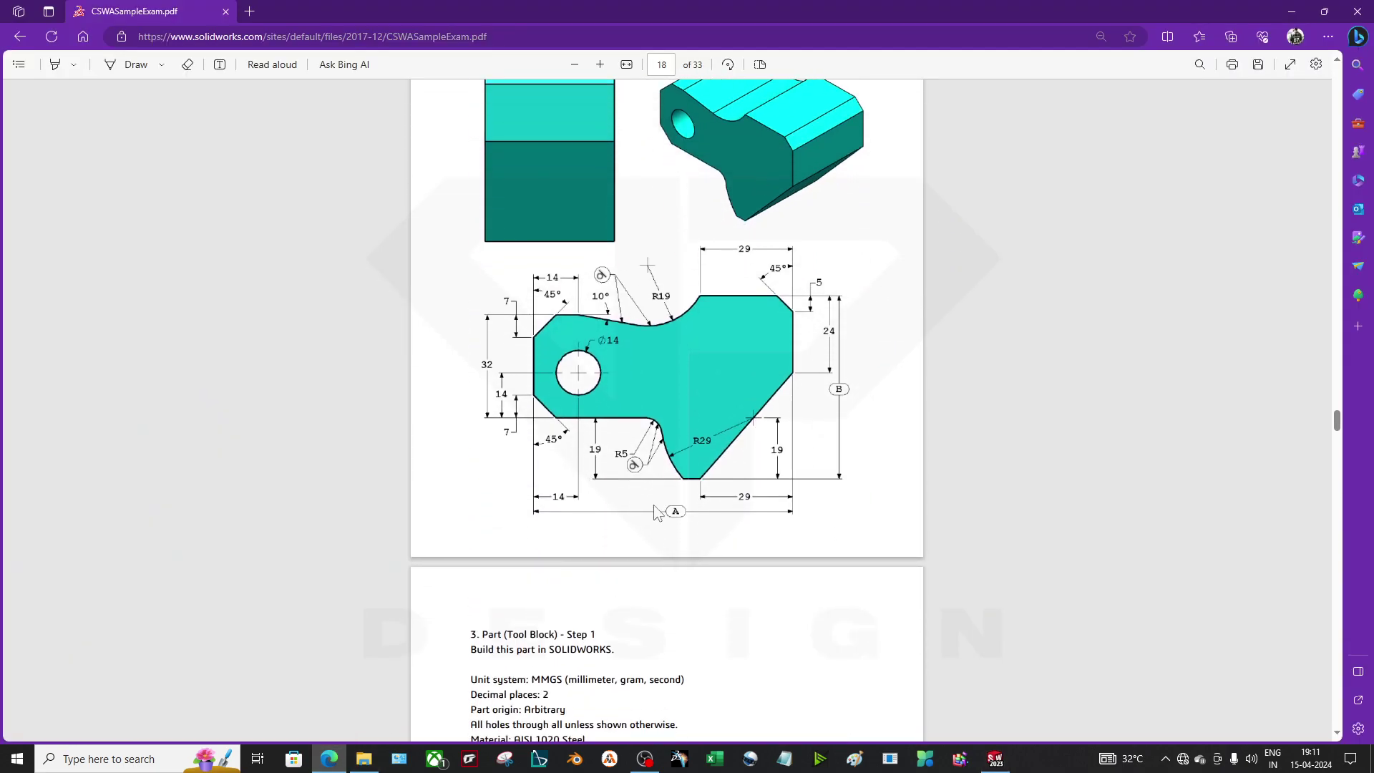
pyautogui.scroll(-1, 647, 510)
pyautogui.click(996, 759)
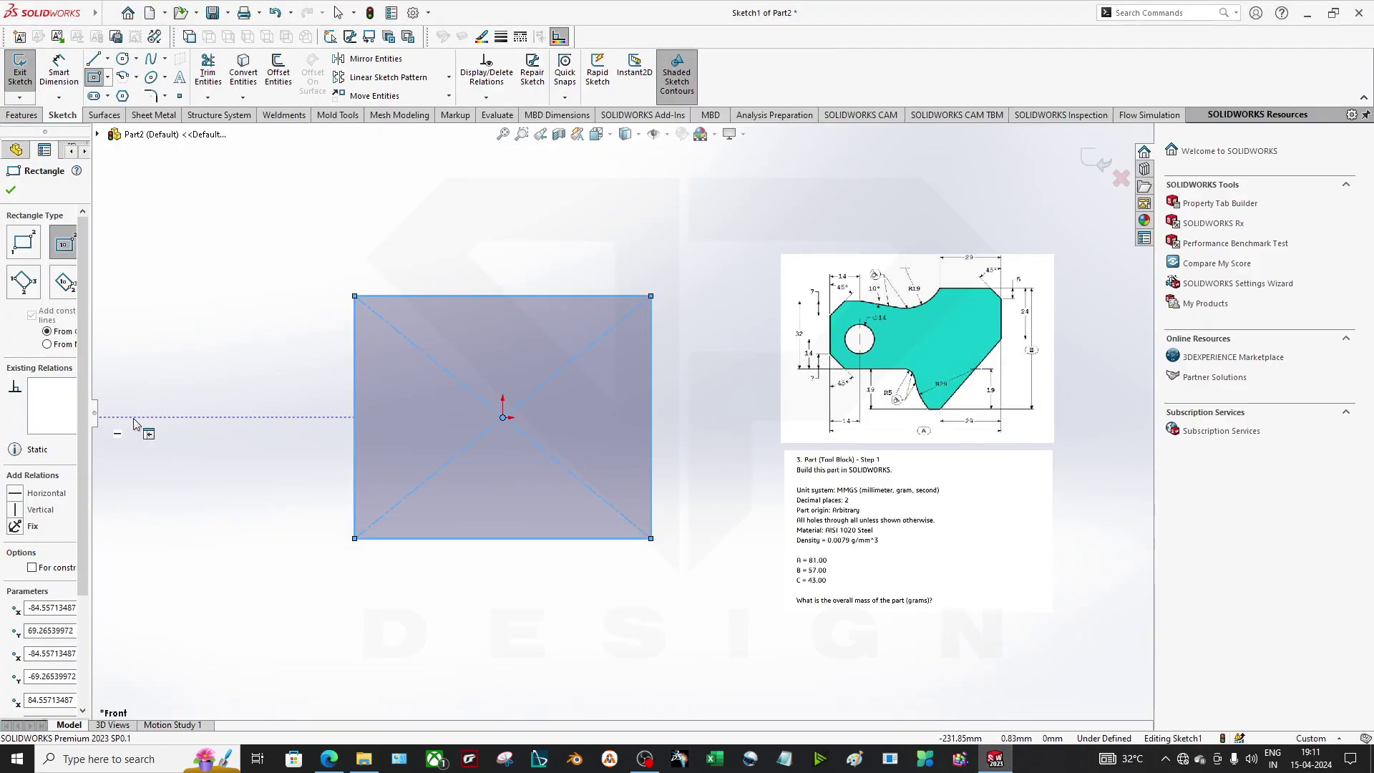
# Finish the rectangle command and convert all of the rectangle's lines to construction geometry.
pyautogui.moveTo(91, 428); pyautogui.dragTo(195, 430)
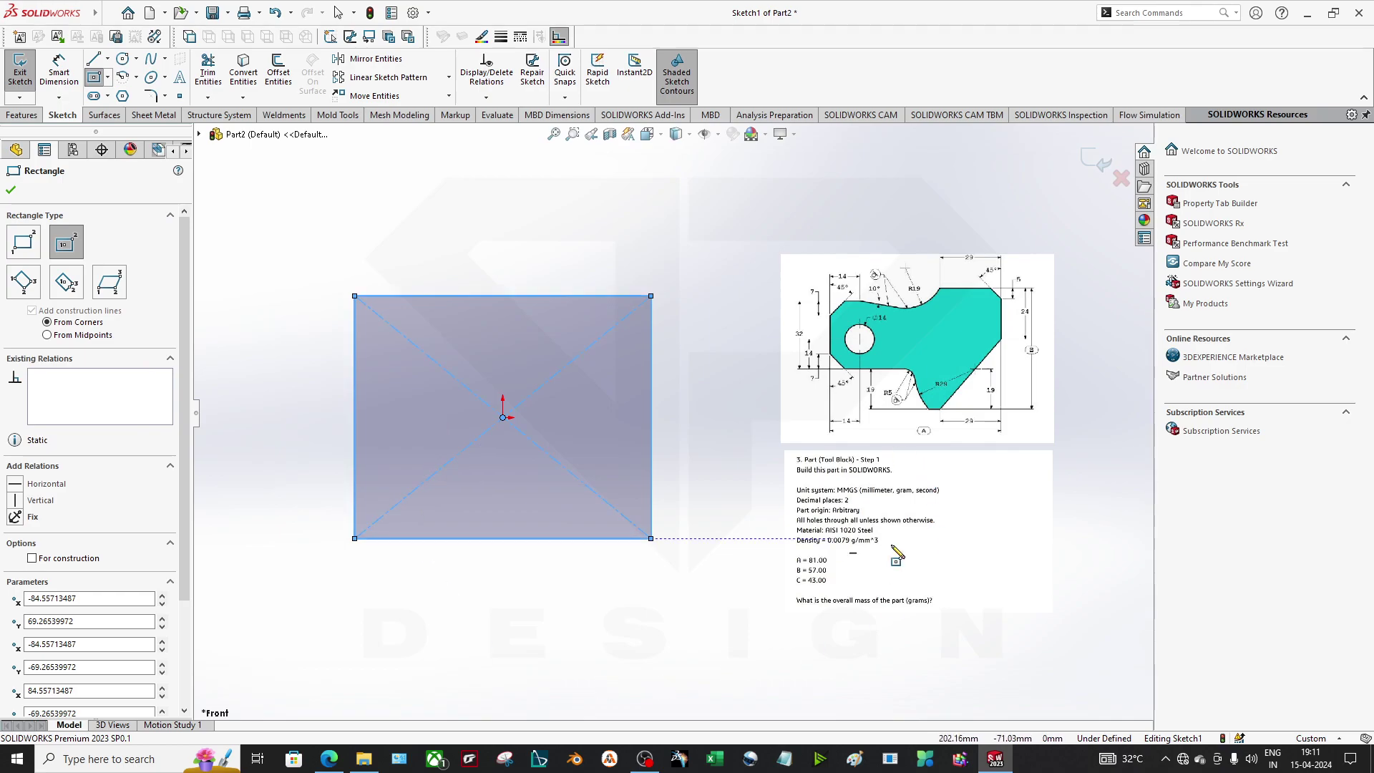
pyautogui.click(11, 191)
pyautogui.moveTo(693, 277); pyautogui.dragTo(324, 609)
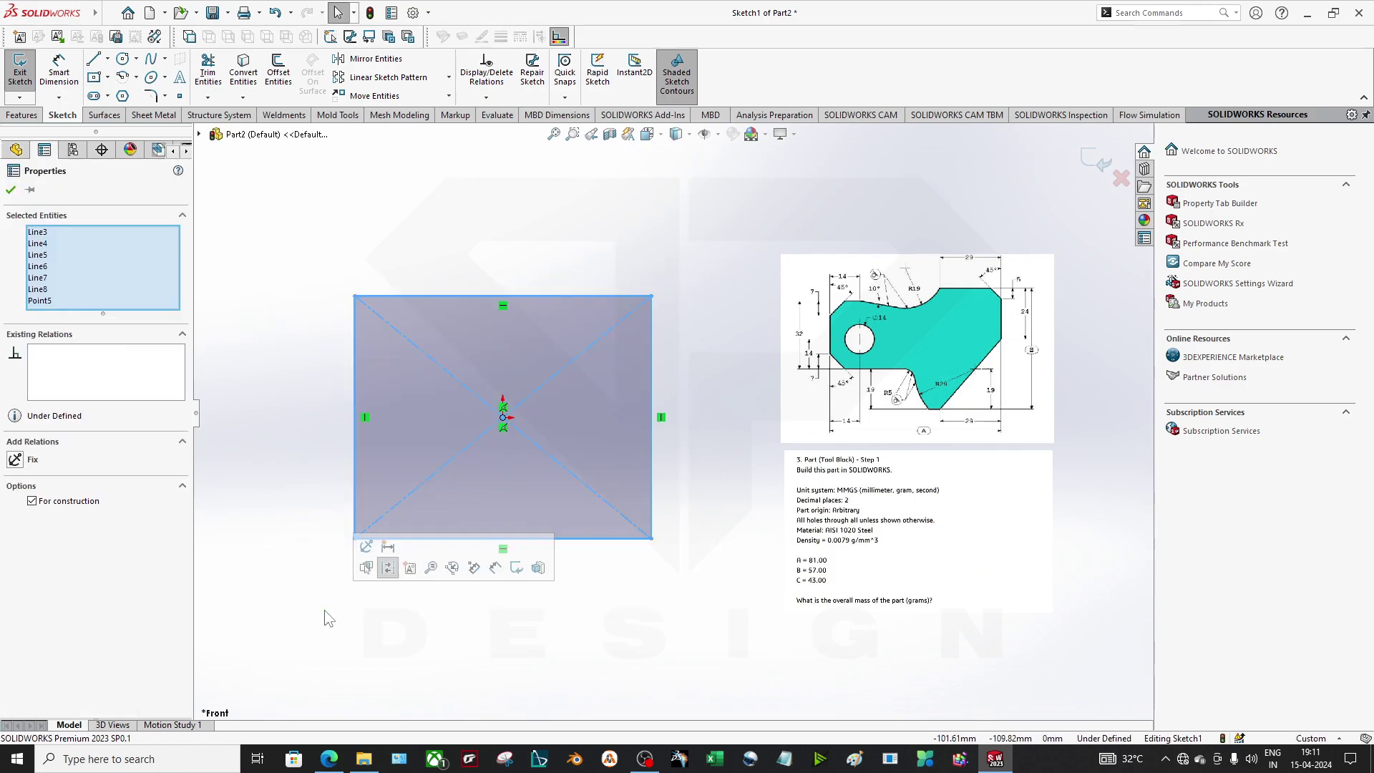
pyautogui.click(56, 503)
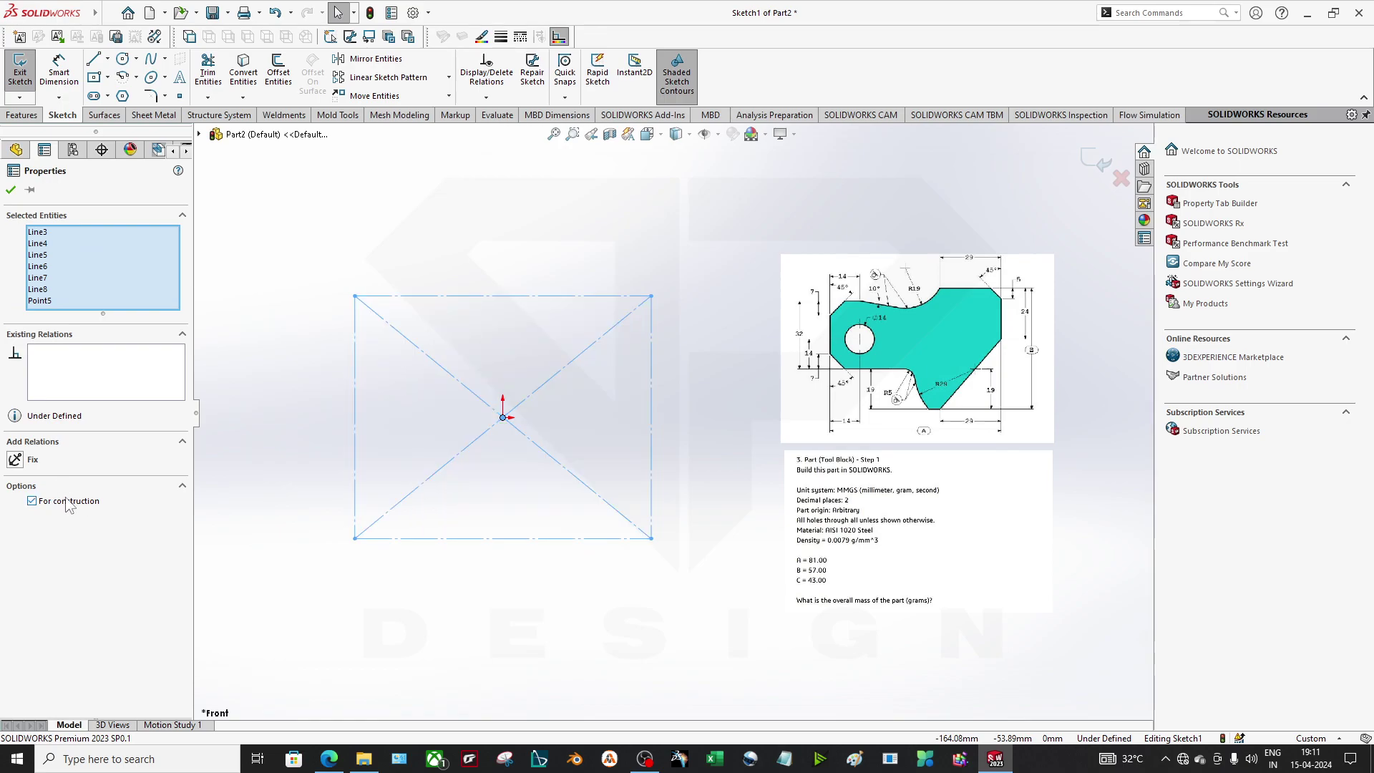
pyautogui.click(511, 651)
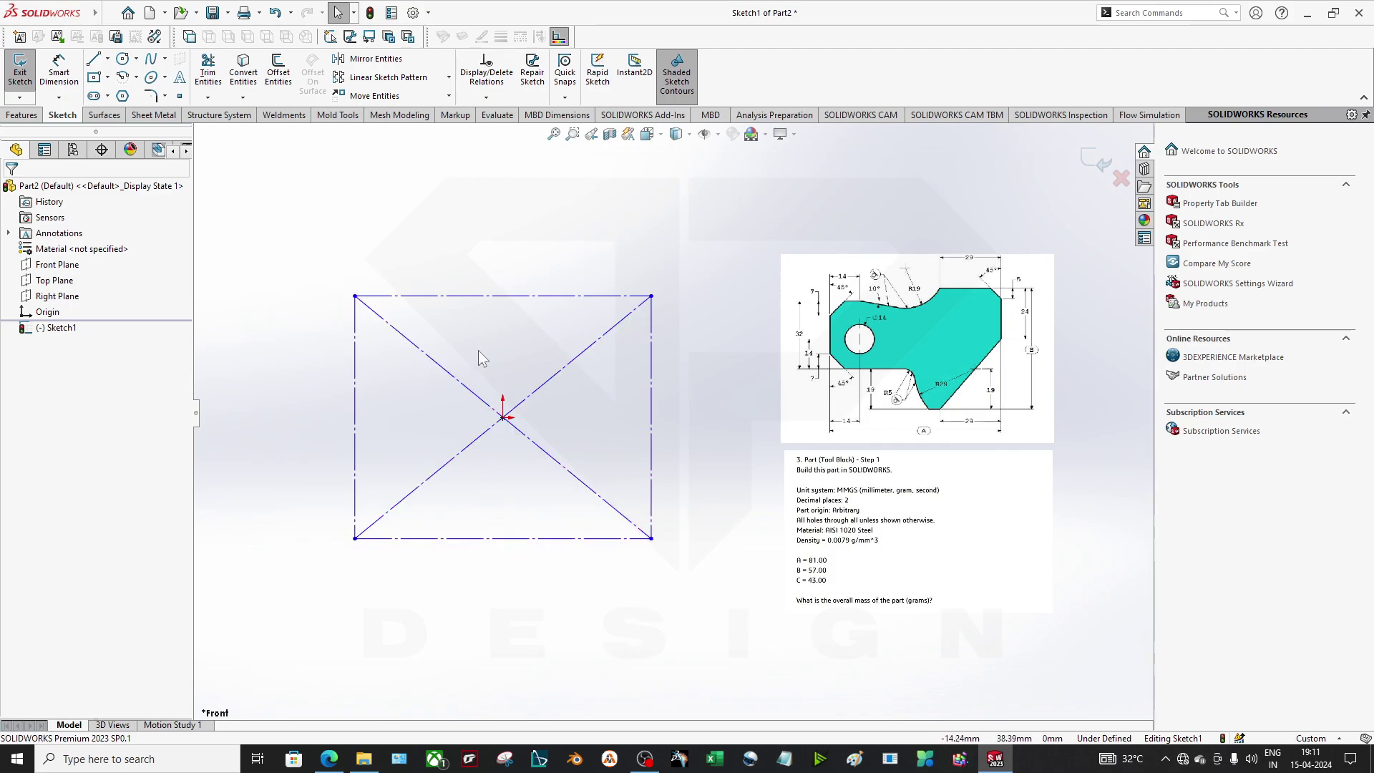
# Dimension the rectangle's lower edge with a new global variable A and set its value to 81.00 mm.
pyautogui.click(67, 76)
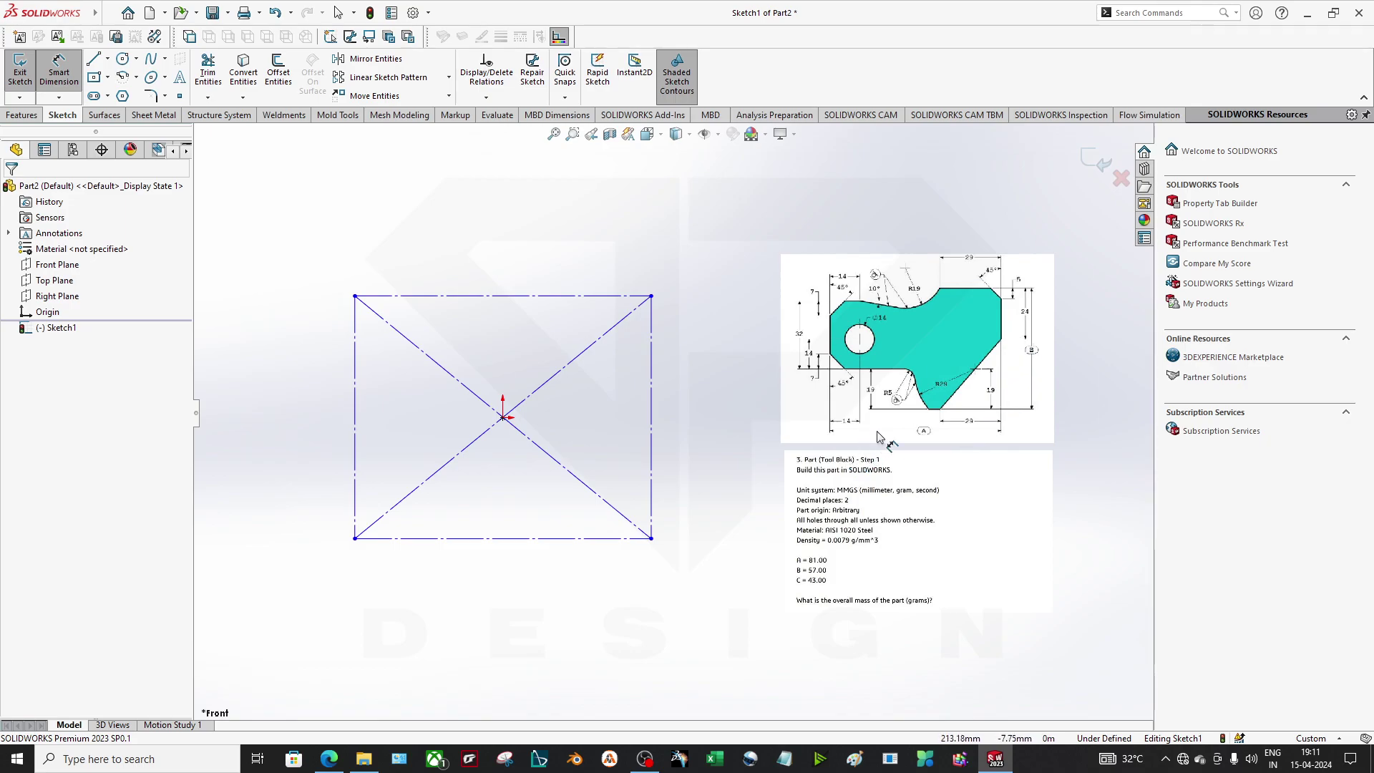
pyautogui.click(578, 539)
pyautogui.click(554, 591)
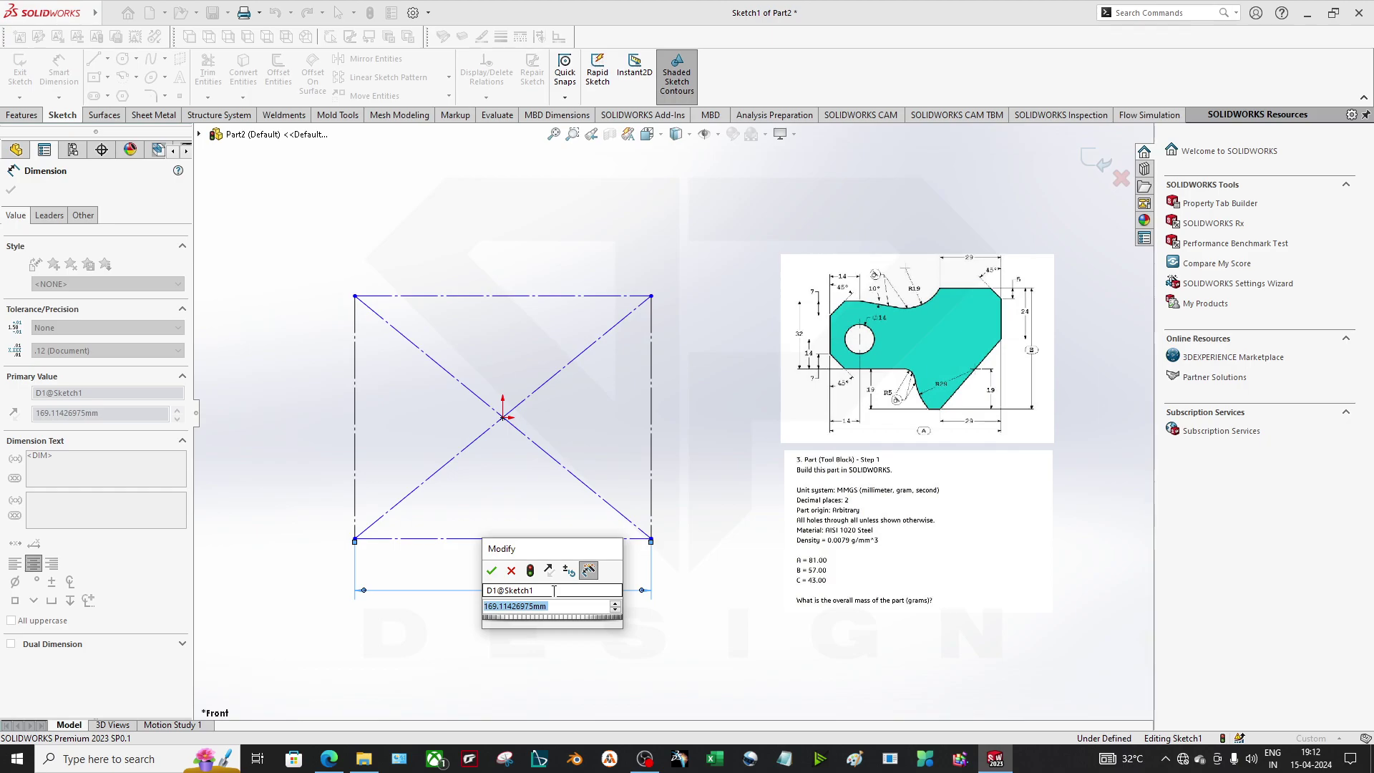
pyautogui.write('=')
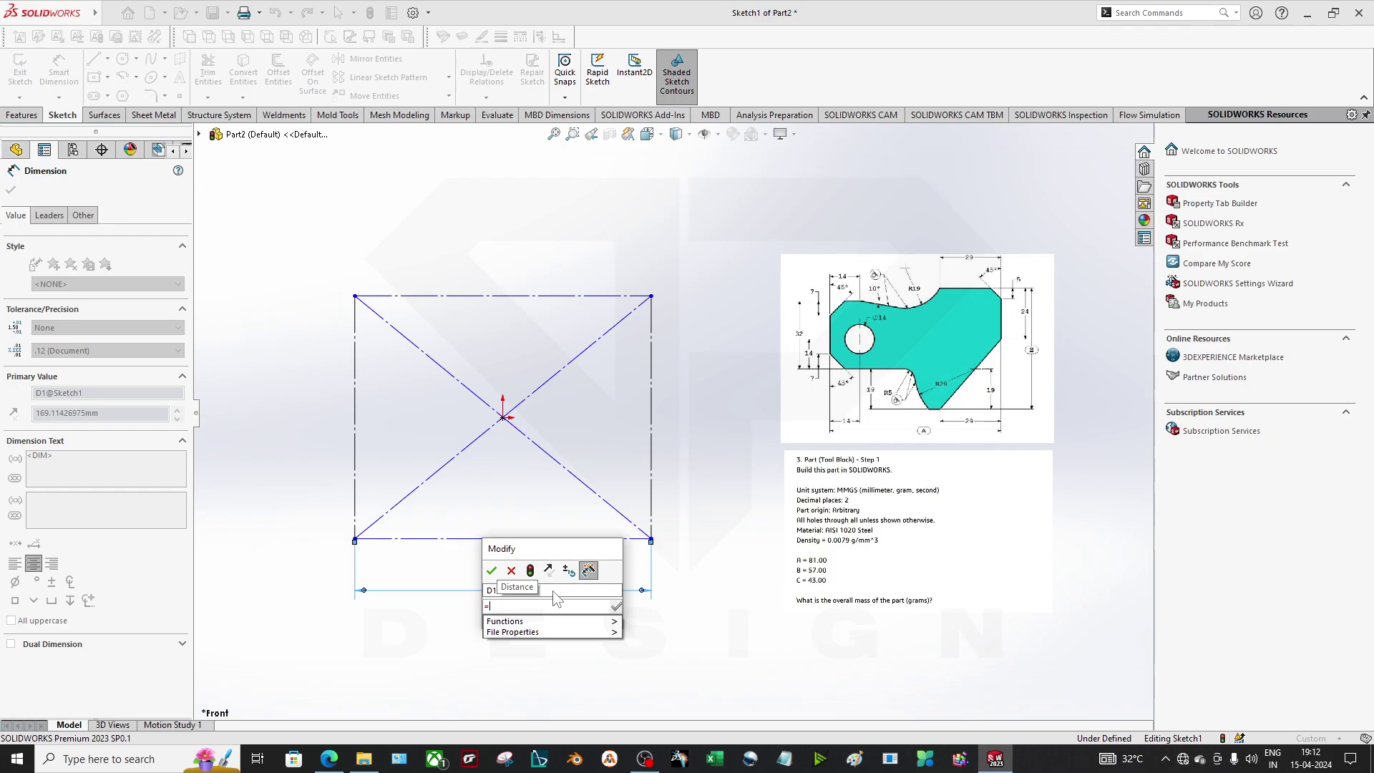
pyautogui.write('A')
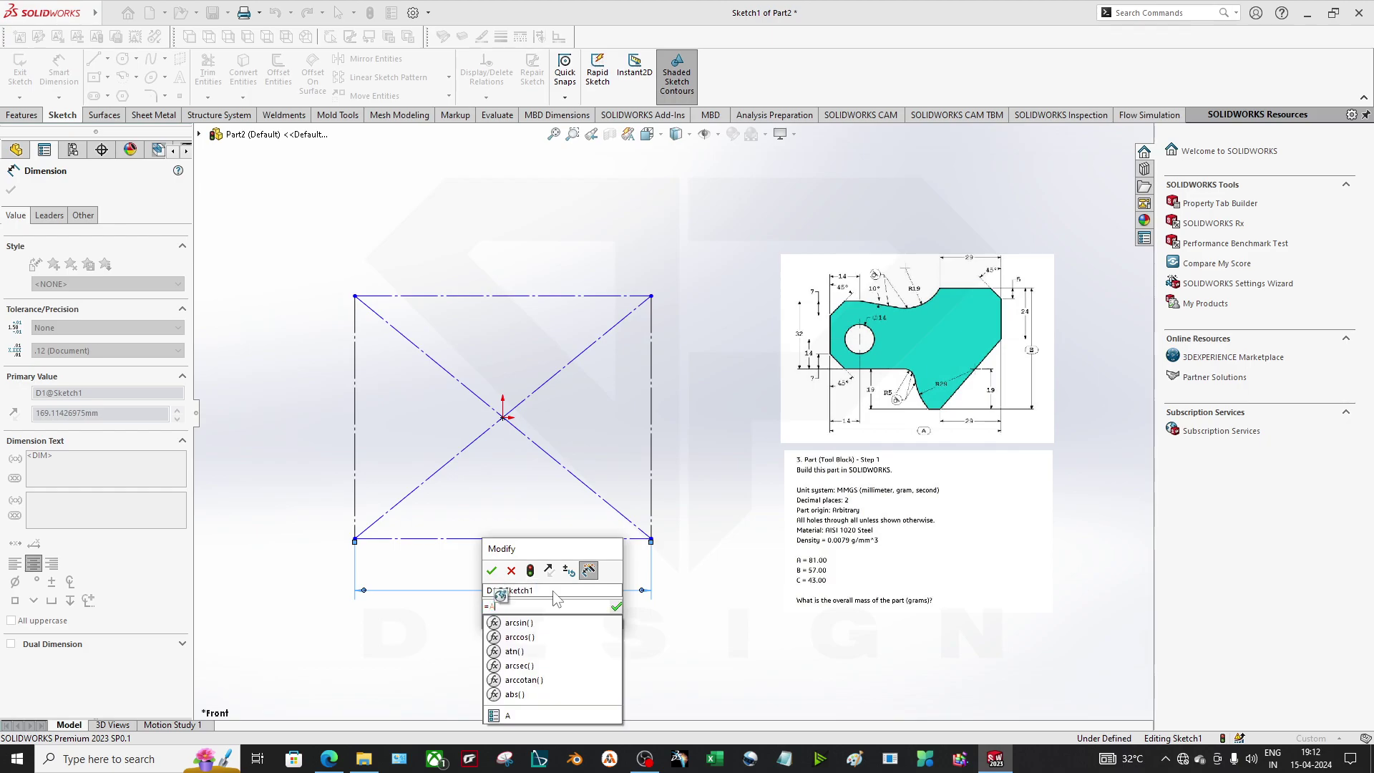
pyautogui.click(501, 596)
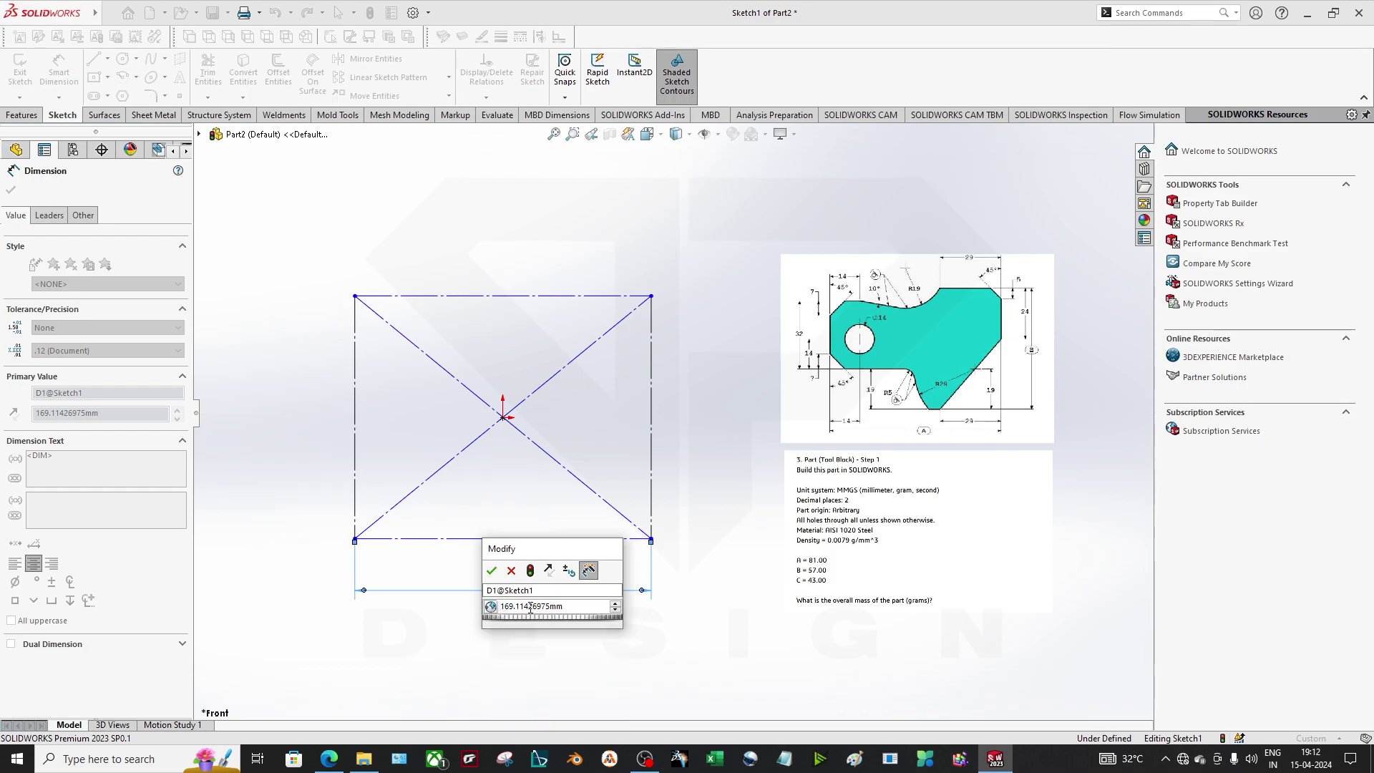
pyautogui.moveTo(565, 607); pyautogui.dragTo(478, 599)
pyautogui.write('81.00mm')
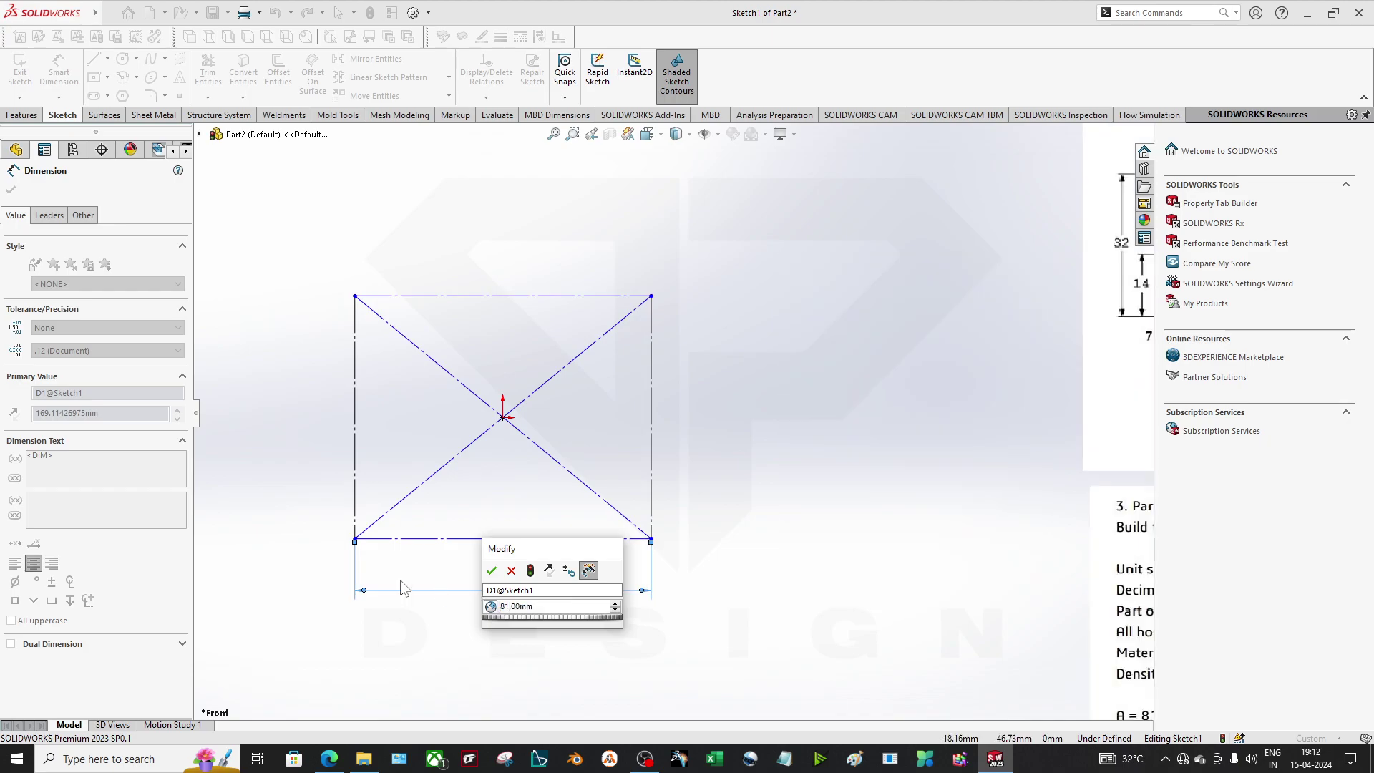
pyautogui.click(492, 571)
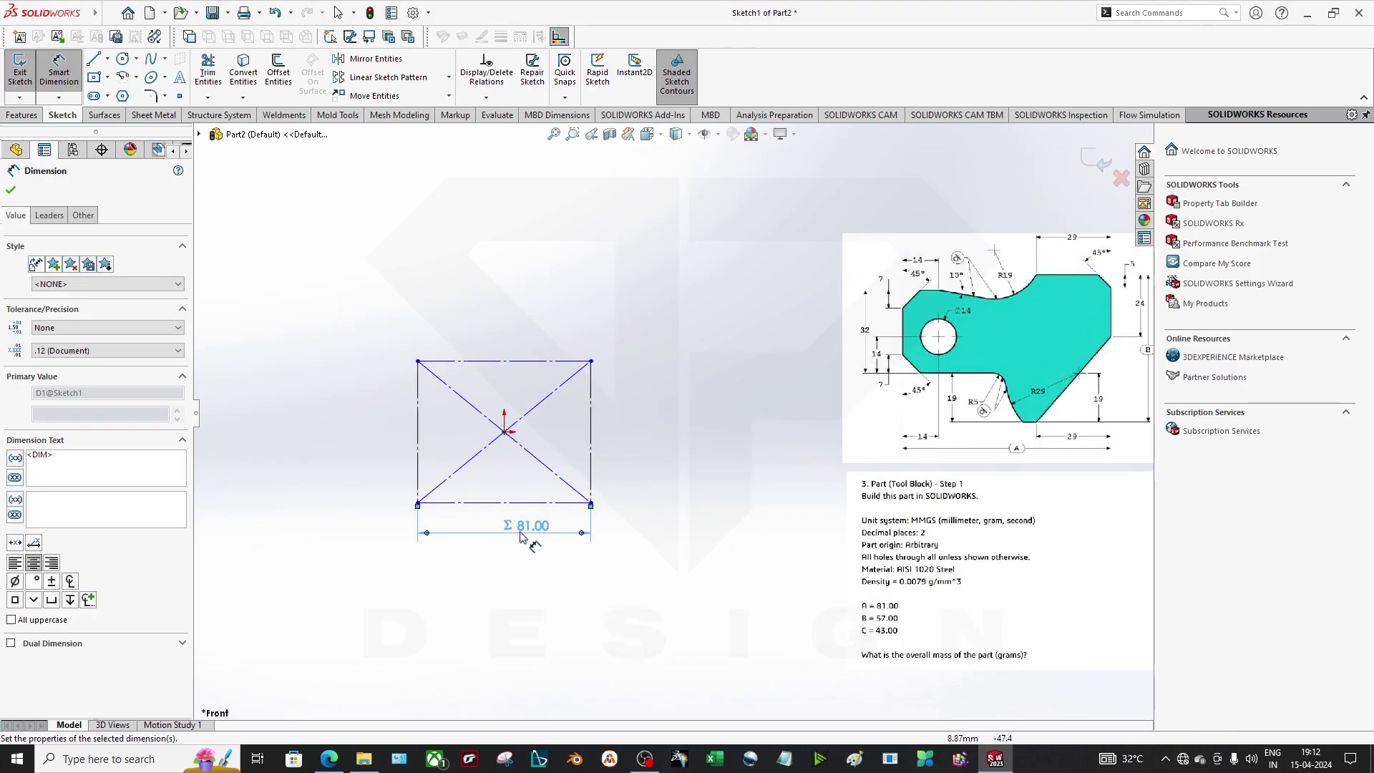
# Dimension the rectangle's vertical side with a new global variable B and set its value to 57.00 mm.
pyautogui.click(588, 430)
pyautogui.click(627, 430)
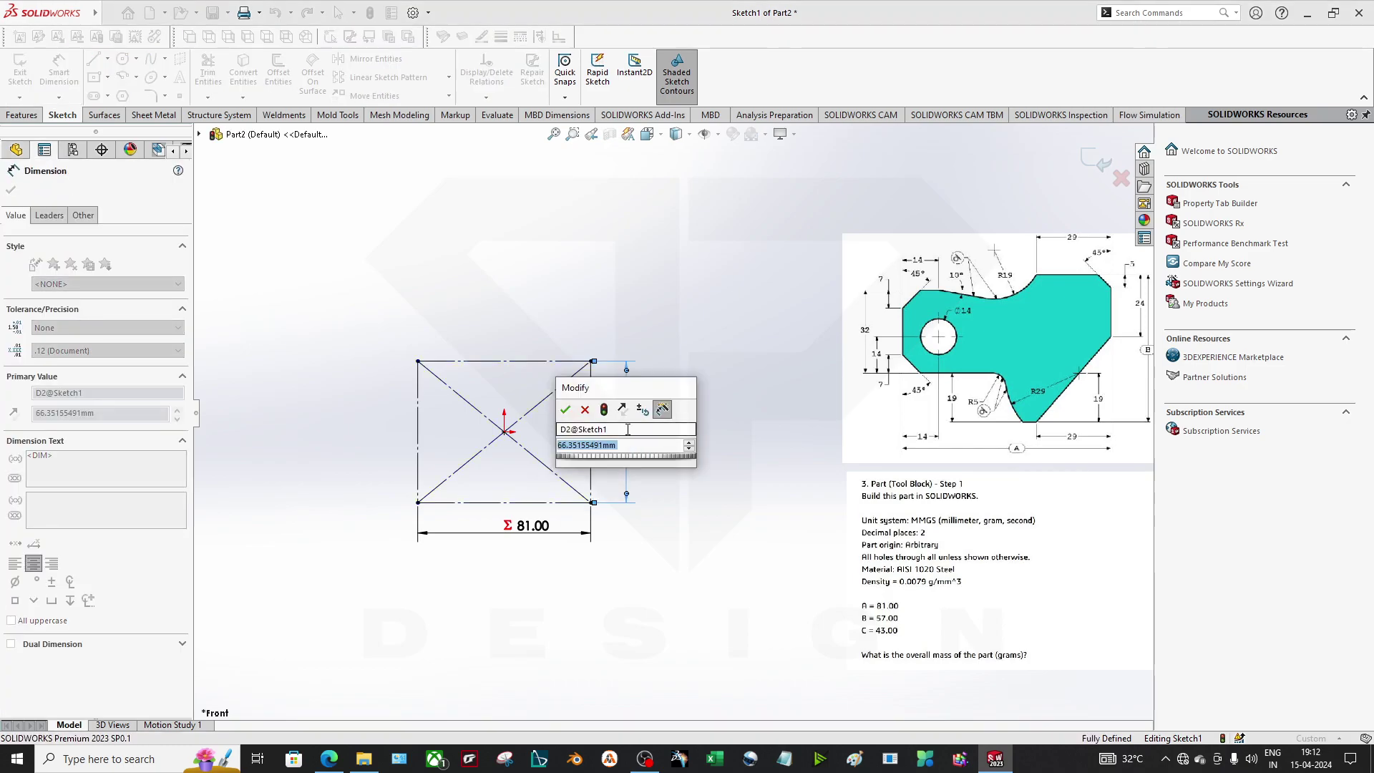
pyautogui.write('=')
pyautogui.click(628, 430)
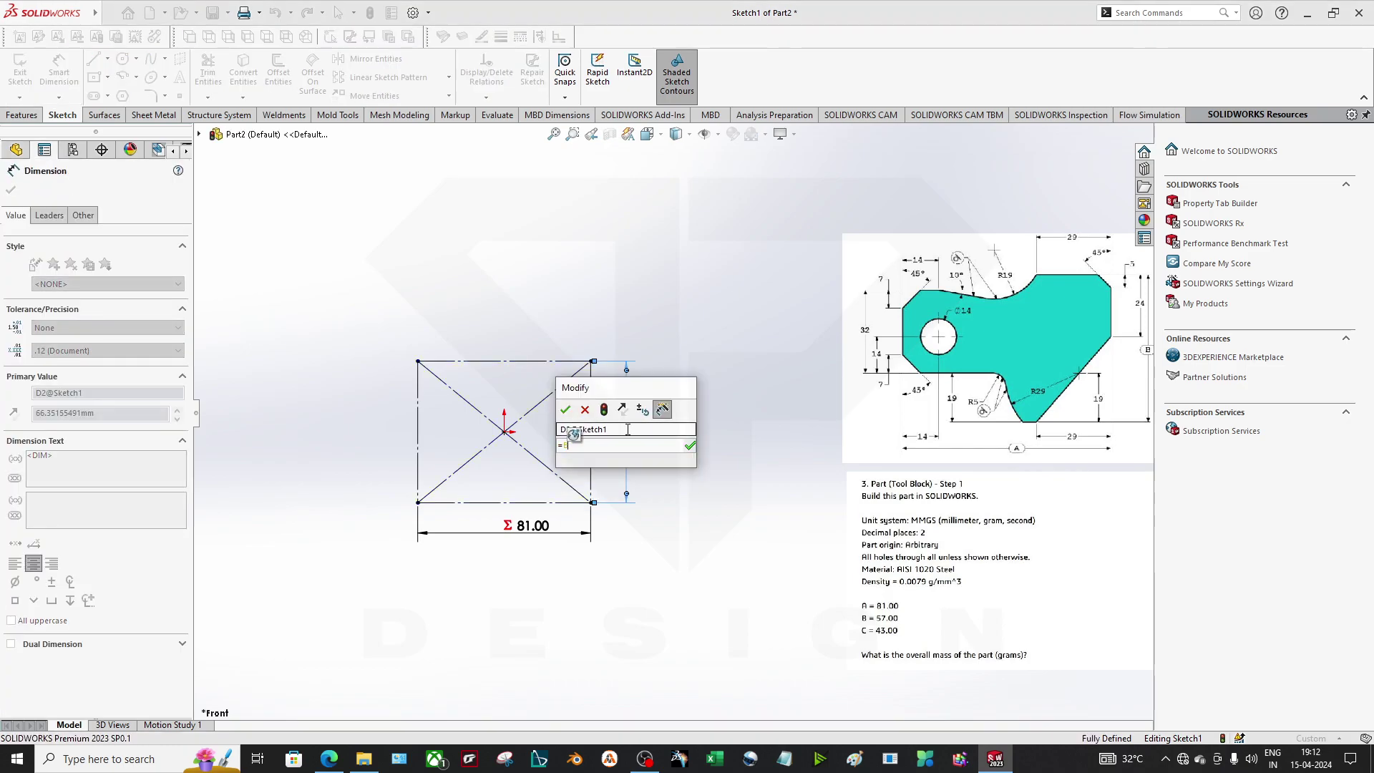
pyautogui.press('Return')
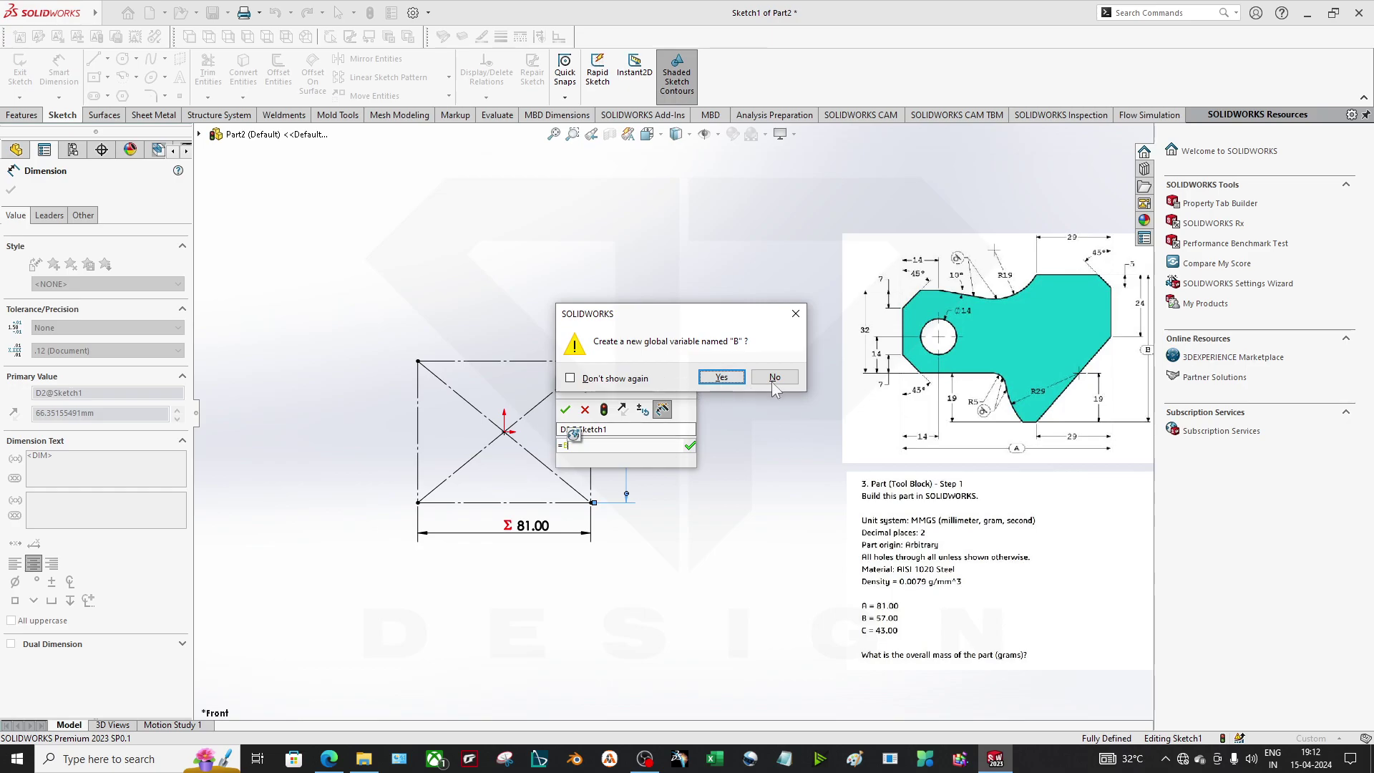
pyautogui.click(727, 379)
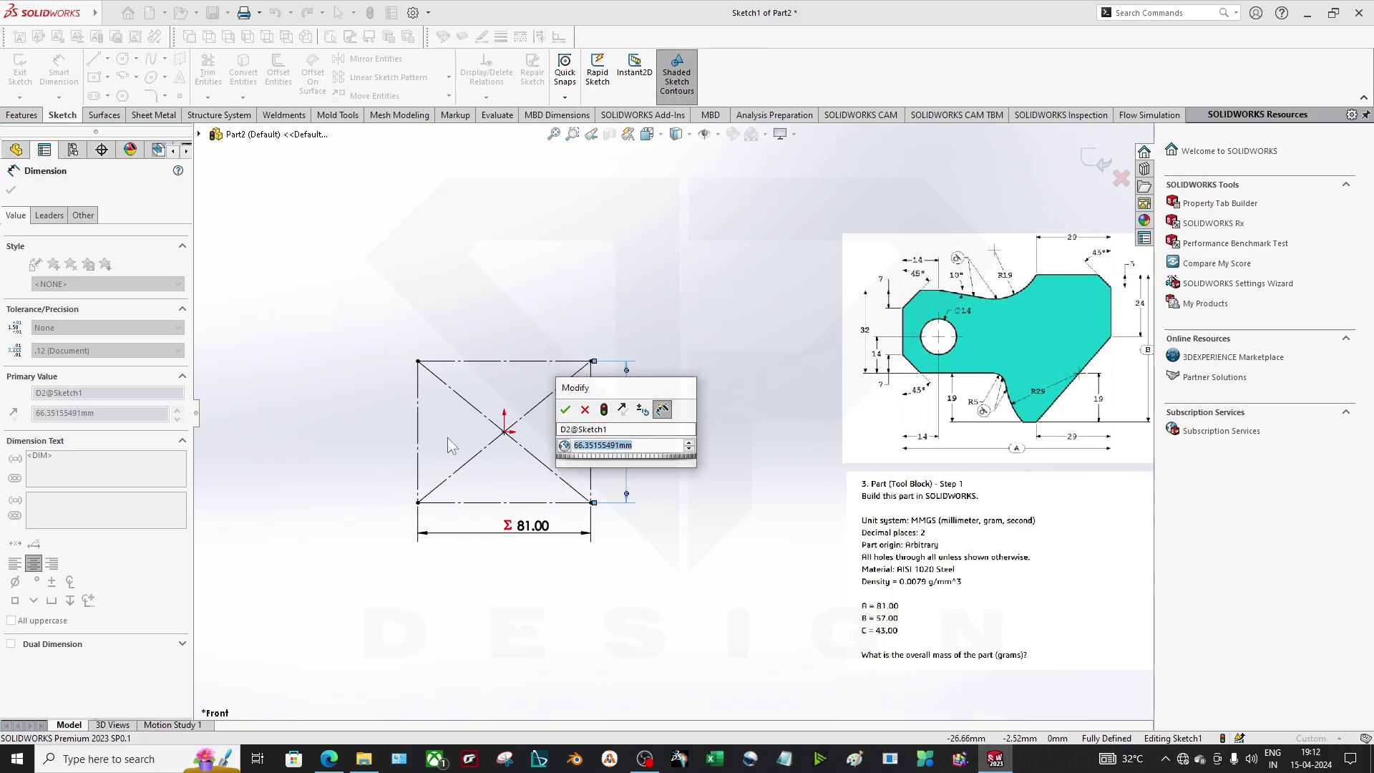
pyautogui.write('57.00mm')
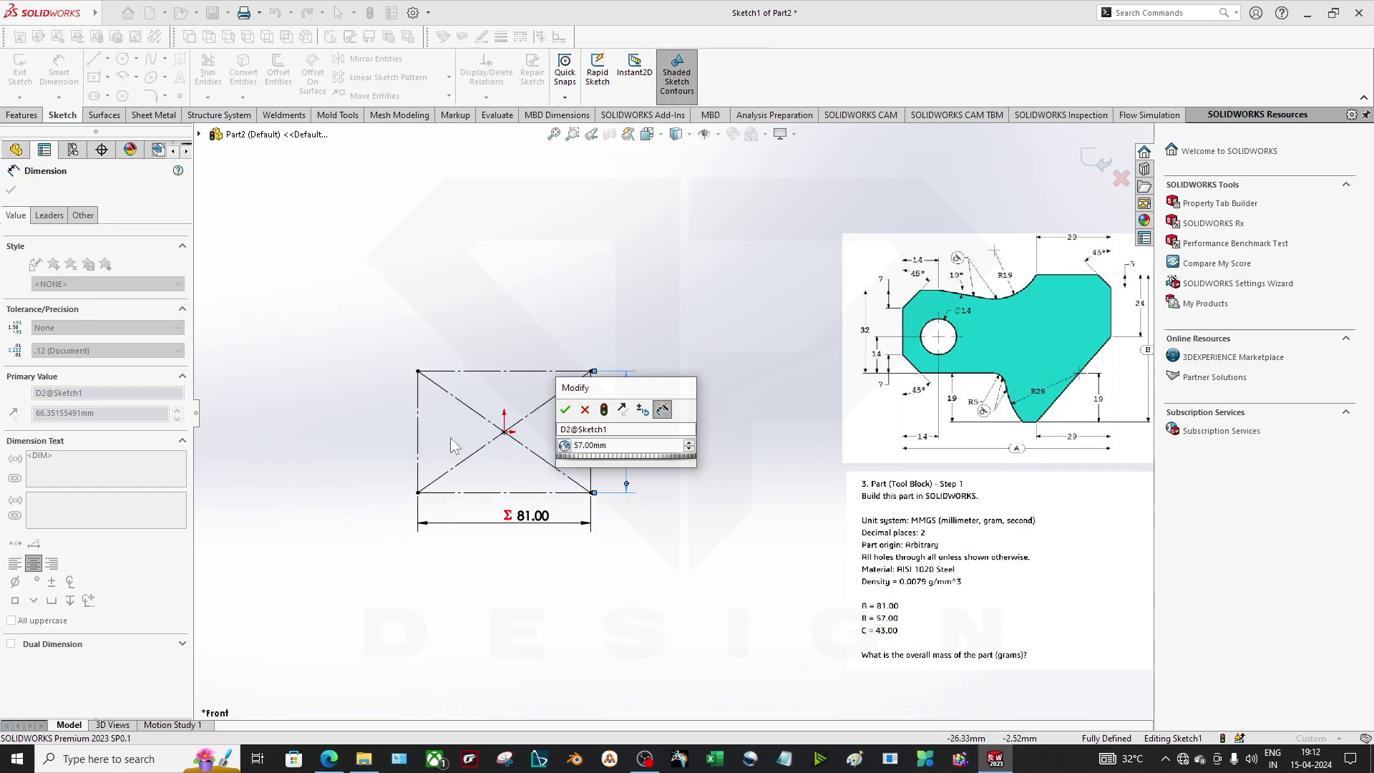
pyautogui.click(565, 410)
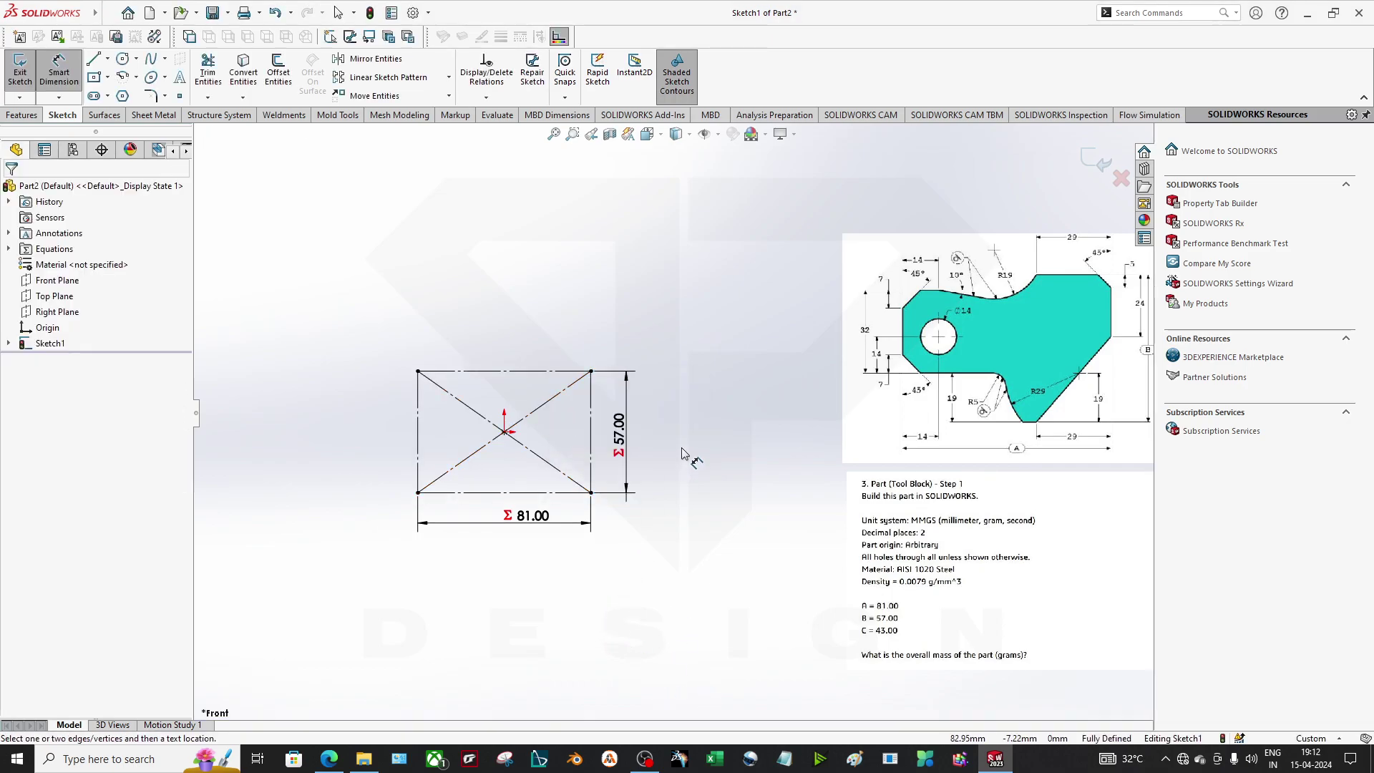
# Examine the reference drawing's outline and dimensions against the construction rectangle.
pyautogui.scroll(-2, 665, 538)
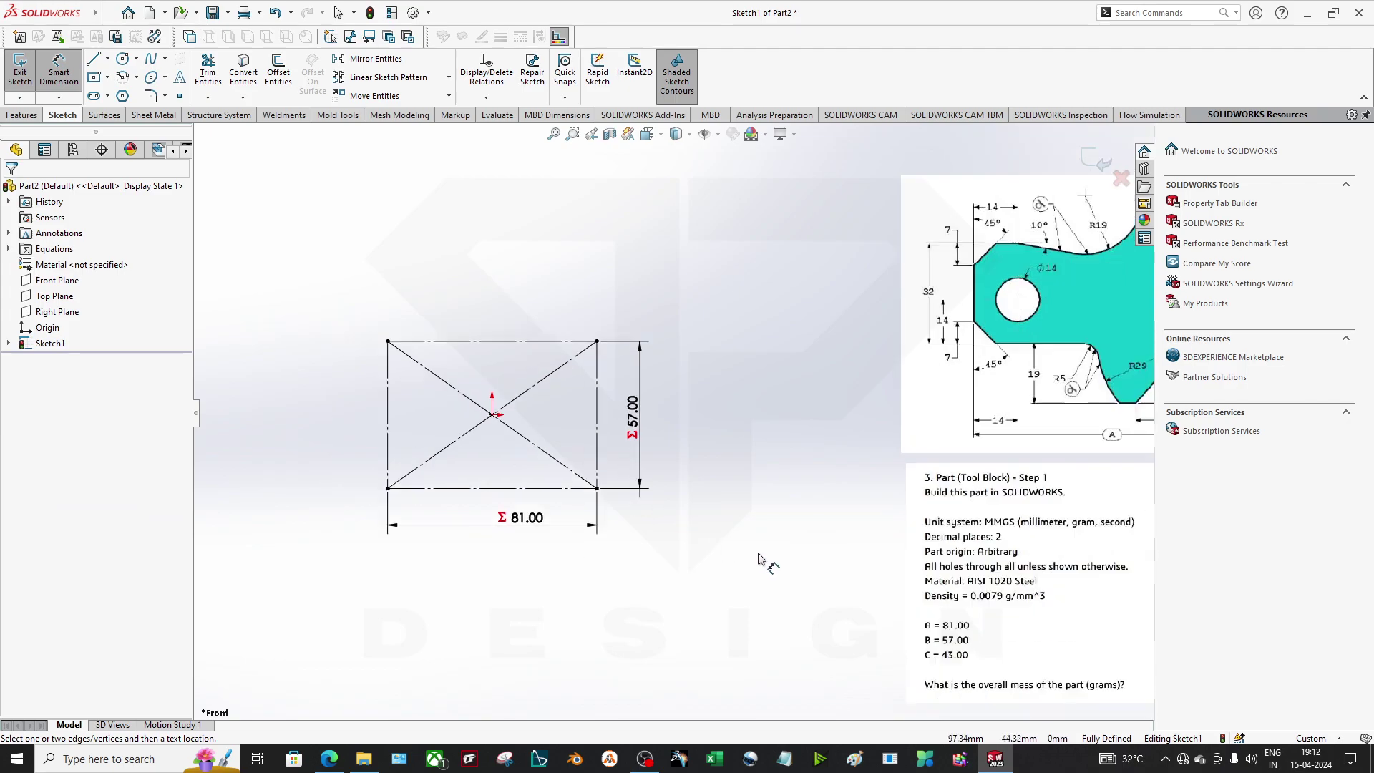
pyautogui.scroll(2, 764, 562)
pyautogui.scroll(-2, 585, 519)
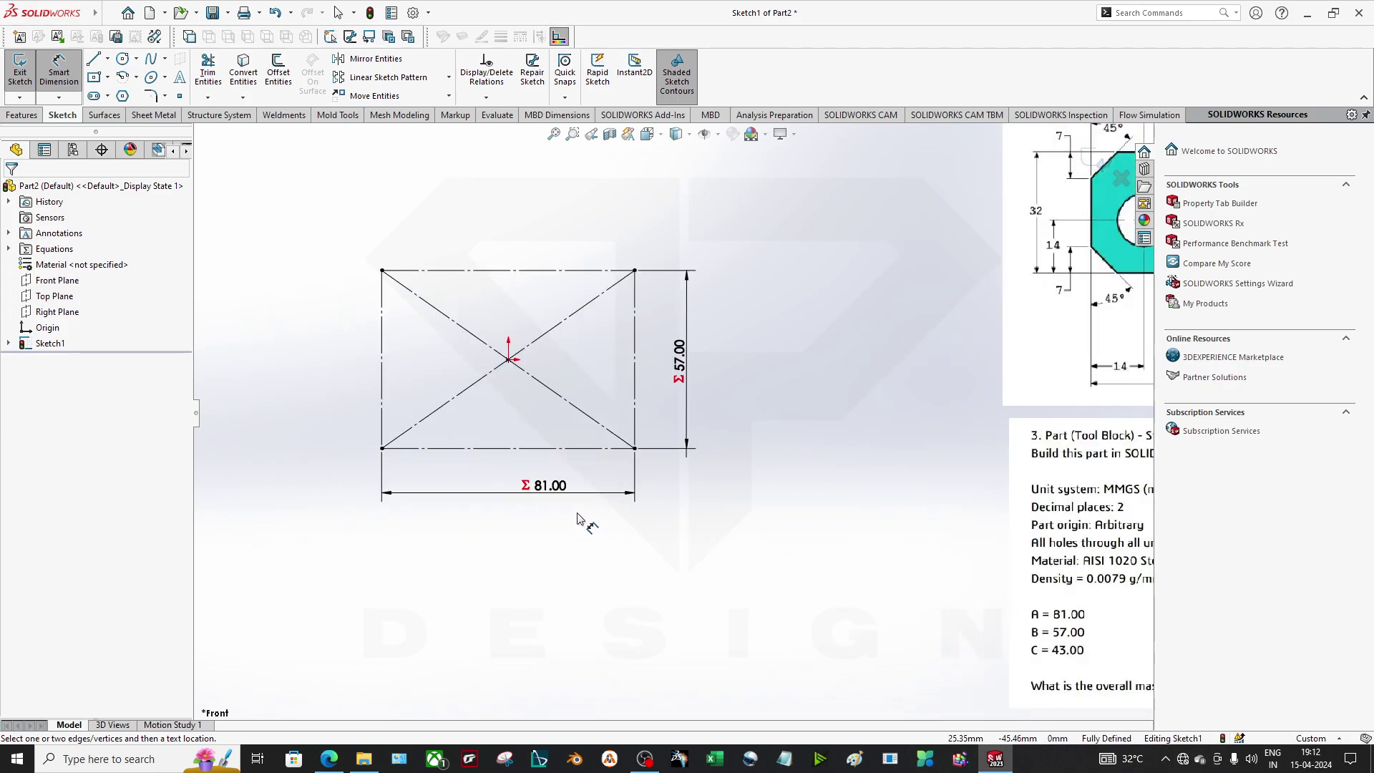
pyautogui.scroll(3, 963, 438)
pyautogui.scroll(-2, 1078, 285)
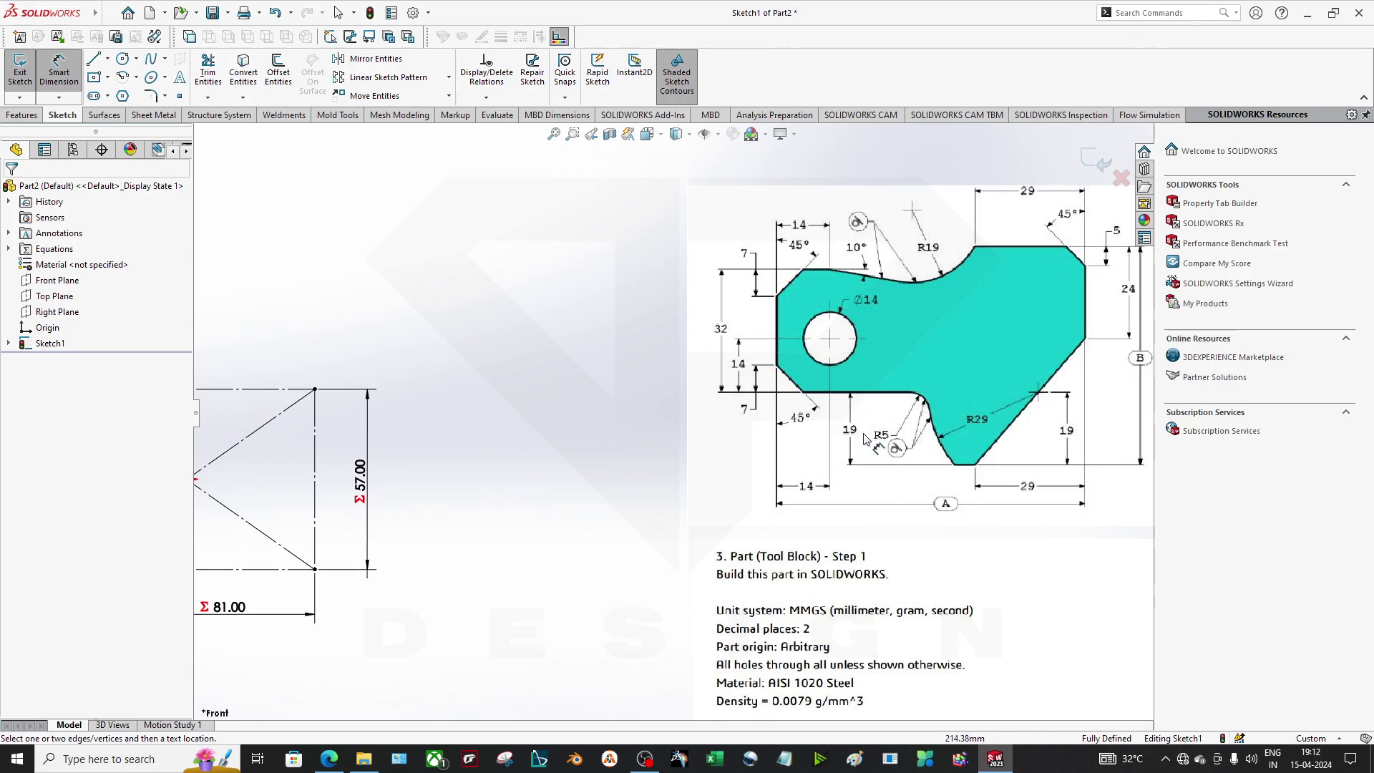
pyautogui.scroll(2, 839, 428)
pyautogui.scroll(-2, 322, 487)
pyautogui.scroll(3, 709, 544)
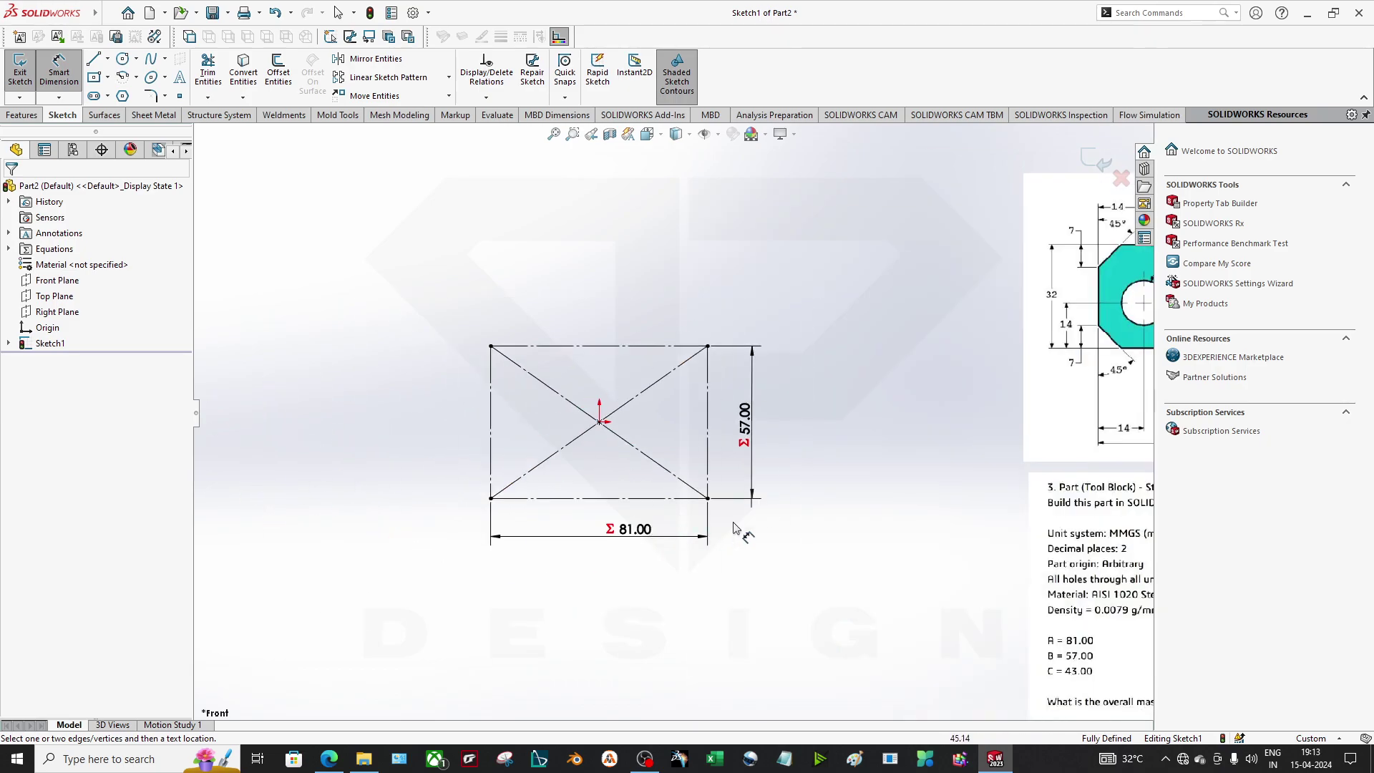
pyautogui.scroll(-1, 745, 473)
pyautogui.scroll(-1, 702, 443)
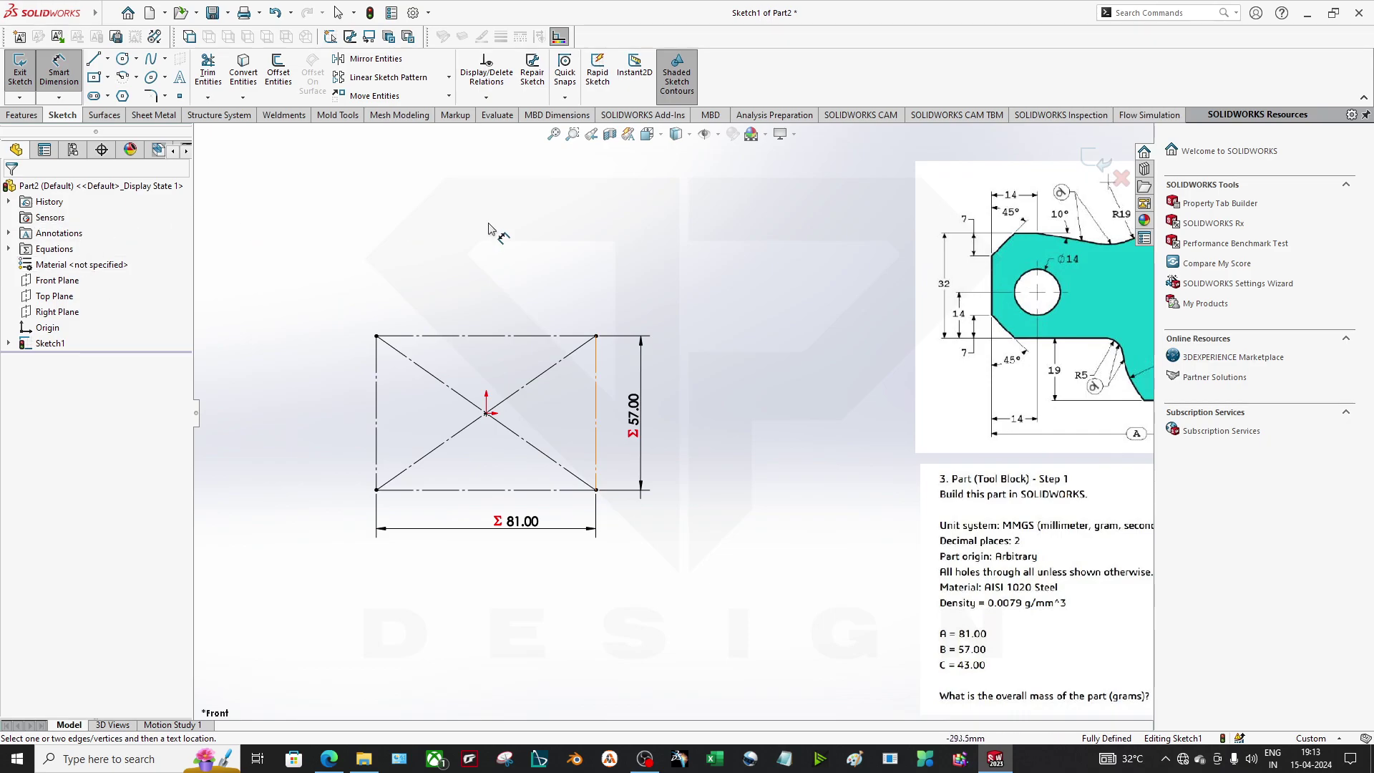
# Shrink the reference drawing picture to about 91 mm by 63 mm and place it beside the construction rectangle.
pyautogui.click(1016, 315)
pyautogui.moveTo(1016, 315)
pyautogui.mouseDown()
pyautogui.moveTo(868, 386)
pyautogui.moveTo(663, 453)
pyautogui.moveTo(792, 421)
pyautogui.mouseUp()
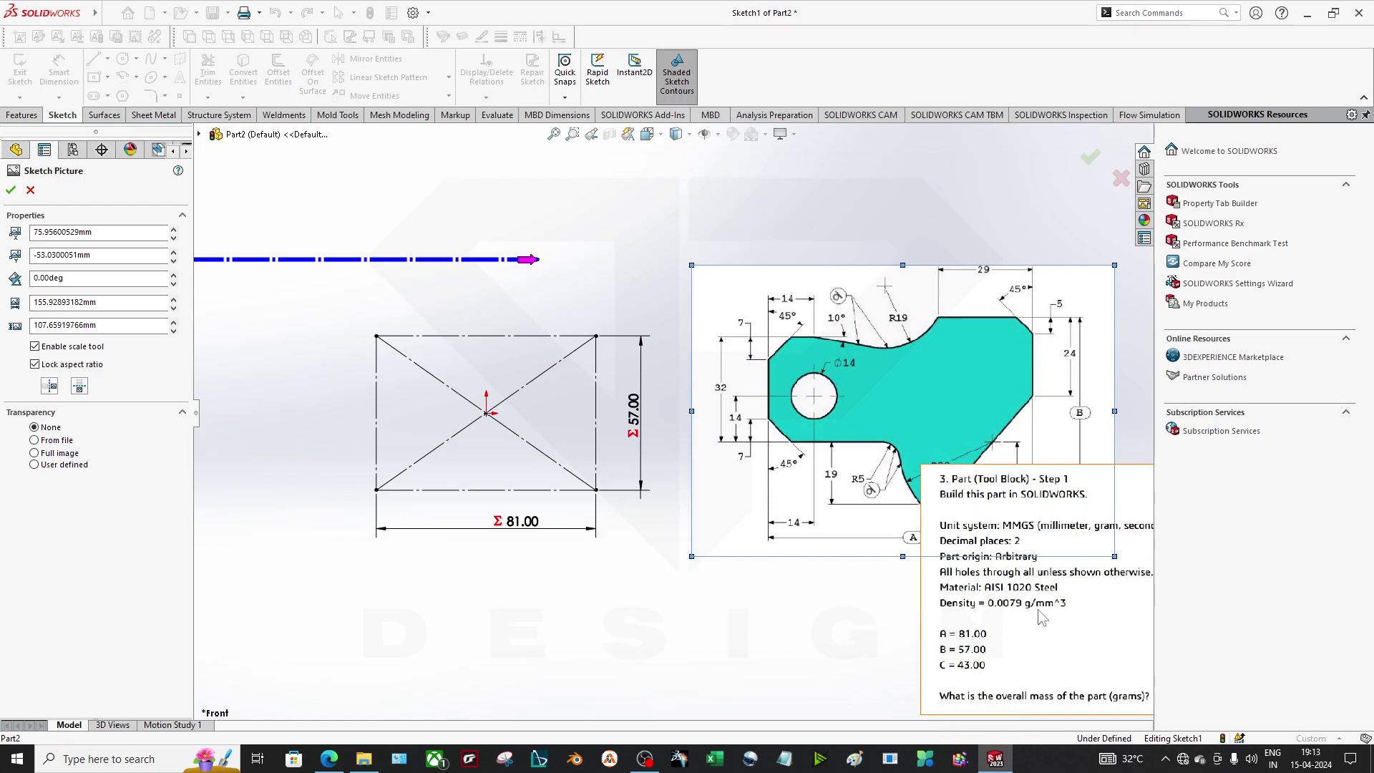
pyautogui.moveTo(711, 271)
pyautogui.mouseDown()
pyautogui.moveTo(671, 208)
pyautogui.moveTo(868, 368)
pyautogui.mouseUp()
pyautogui.moveTo(978, 406); pyautogui.dragTo(781, 360)
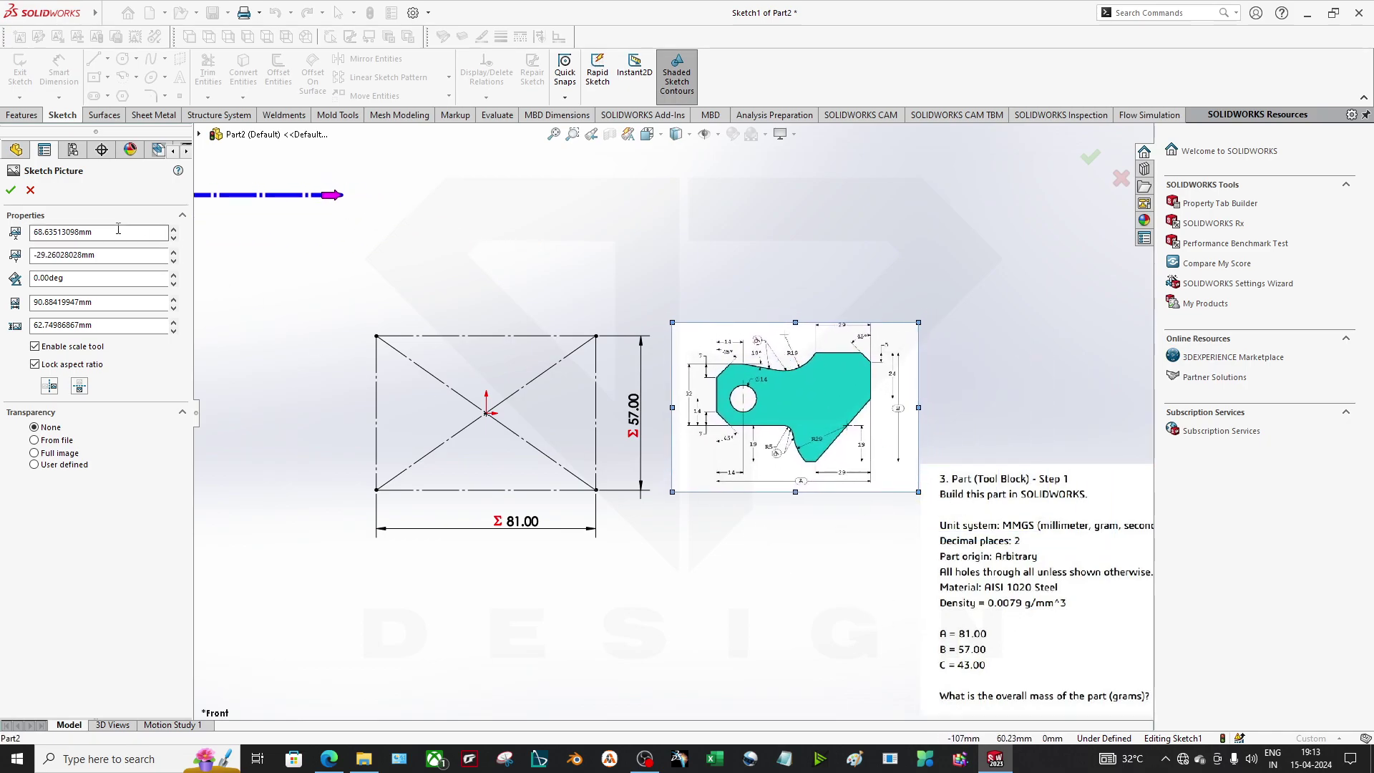
pyautogui.press('Return')
# Sketch the profile's lower horizontal line, a lower-left diagonal about 11 mm long and a vertical line up the rectangle's left side.
pyautogui.scroll(2, 672, 413)
pyautogui.scroll(-5, 542, 413)
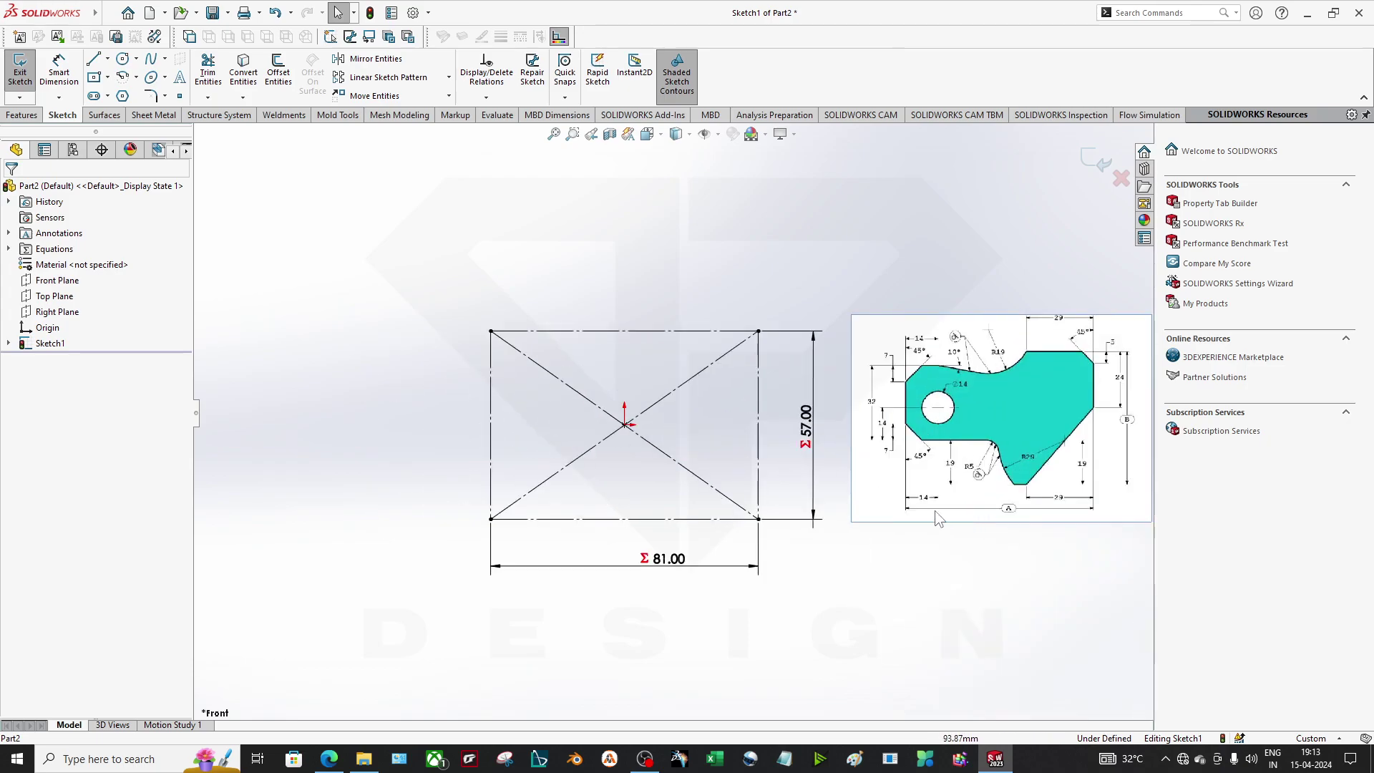
pyautogui.keyDown('ctrl'); pyautogui.moveTo(842, 511); pyautogui.dragTo(793, 511, button='middle'); pyautogui.keyUp('ctrl')
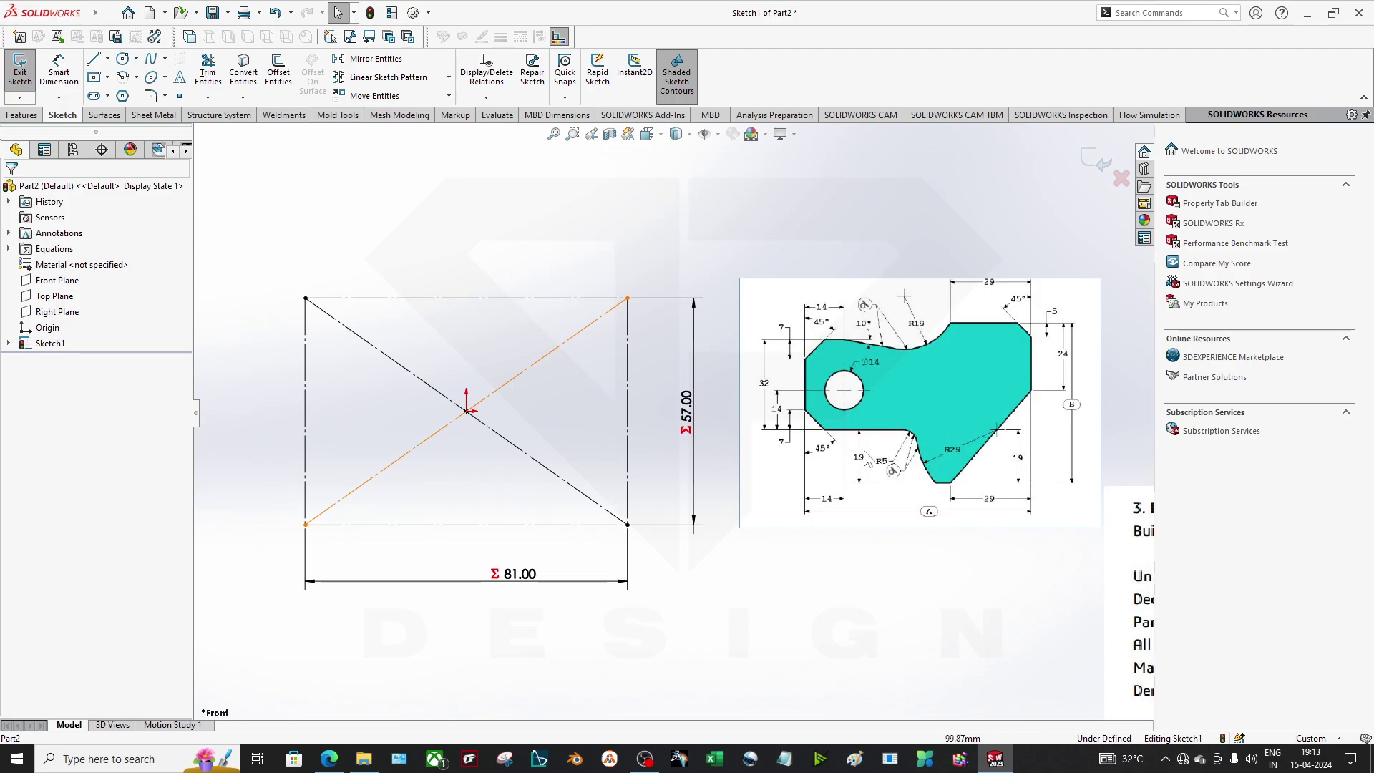
pyautogui.click(93, 59)
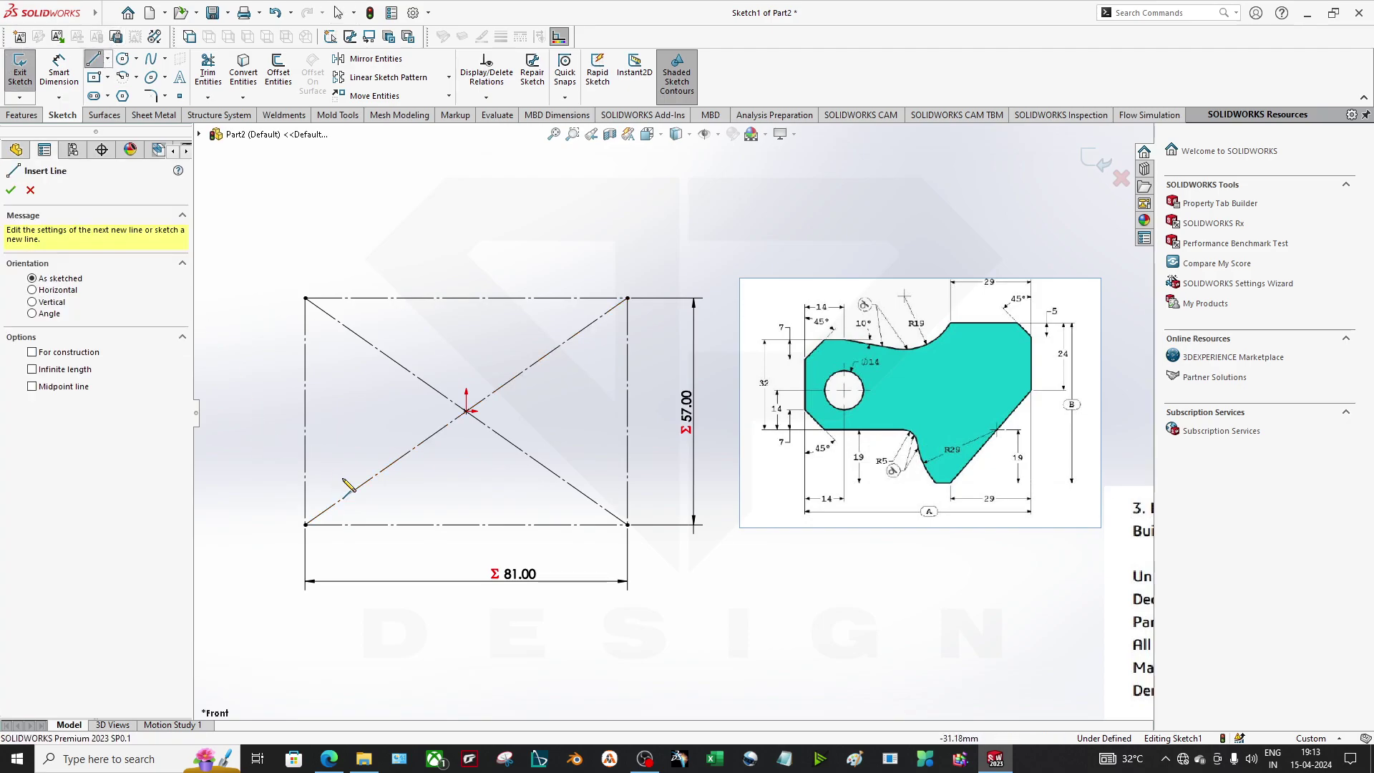
pyautogui.click(466, 444)
pyautogui.click(345, 445)
pyautogui.click(306, 426)
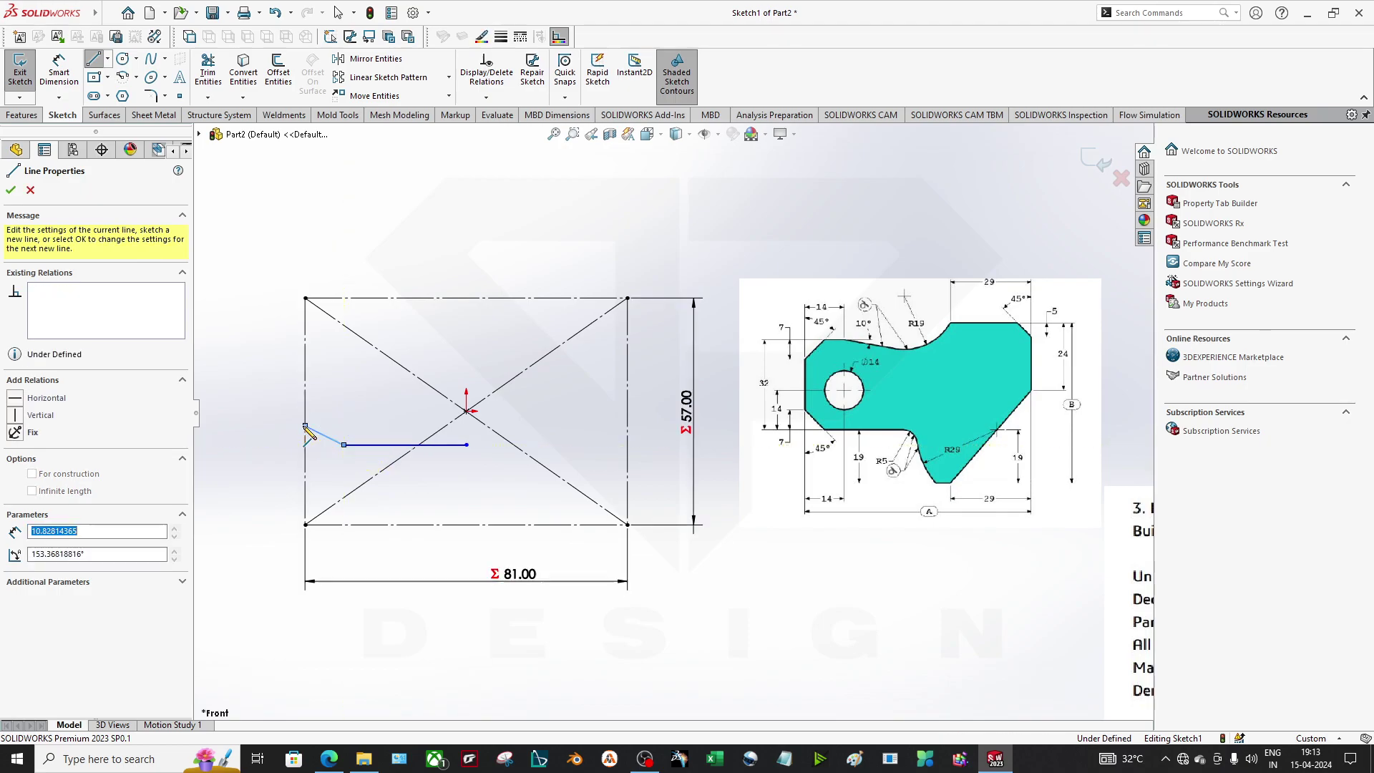
pyautogui.click(305, 364)
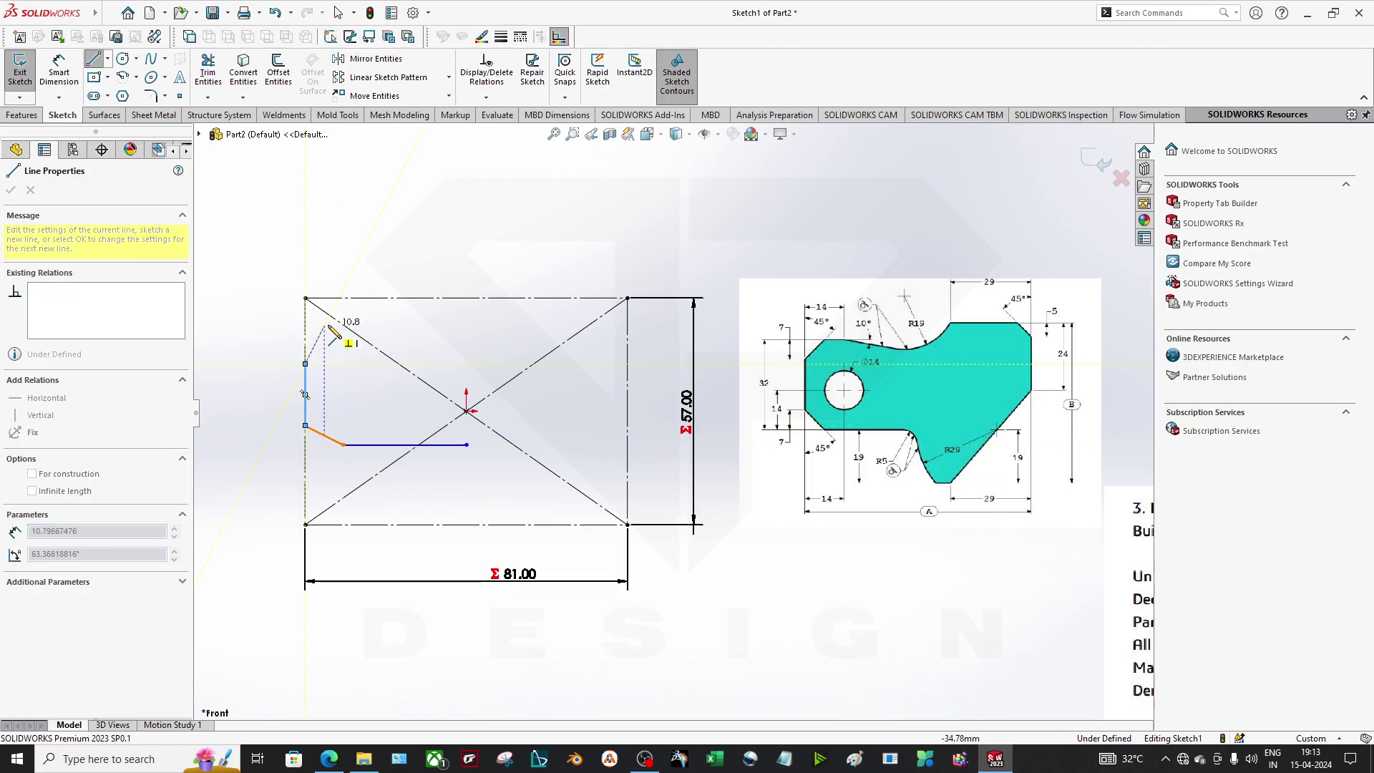
pyautogui.click(359, 297)
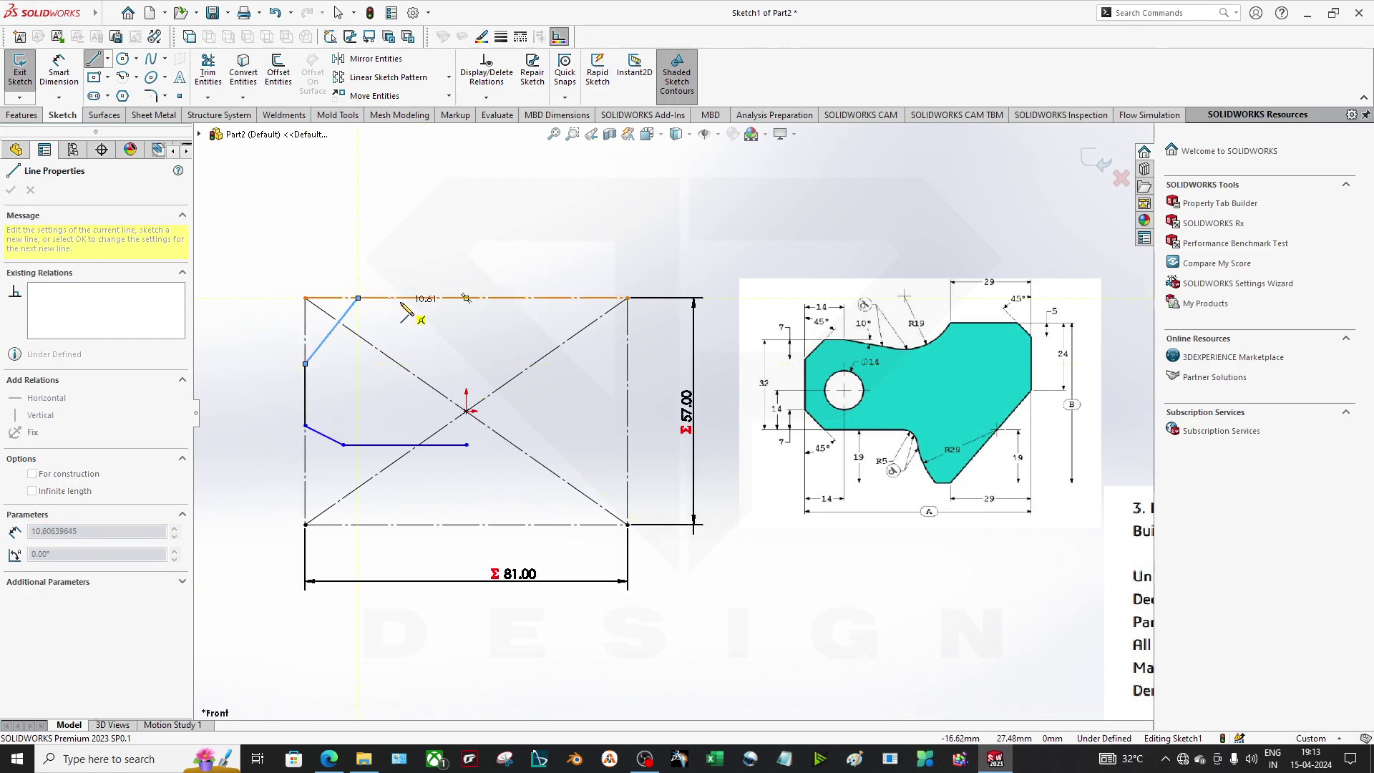
pyautogui.press('Escape')
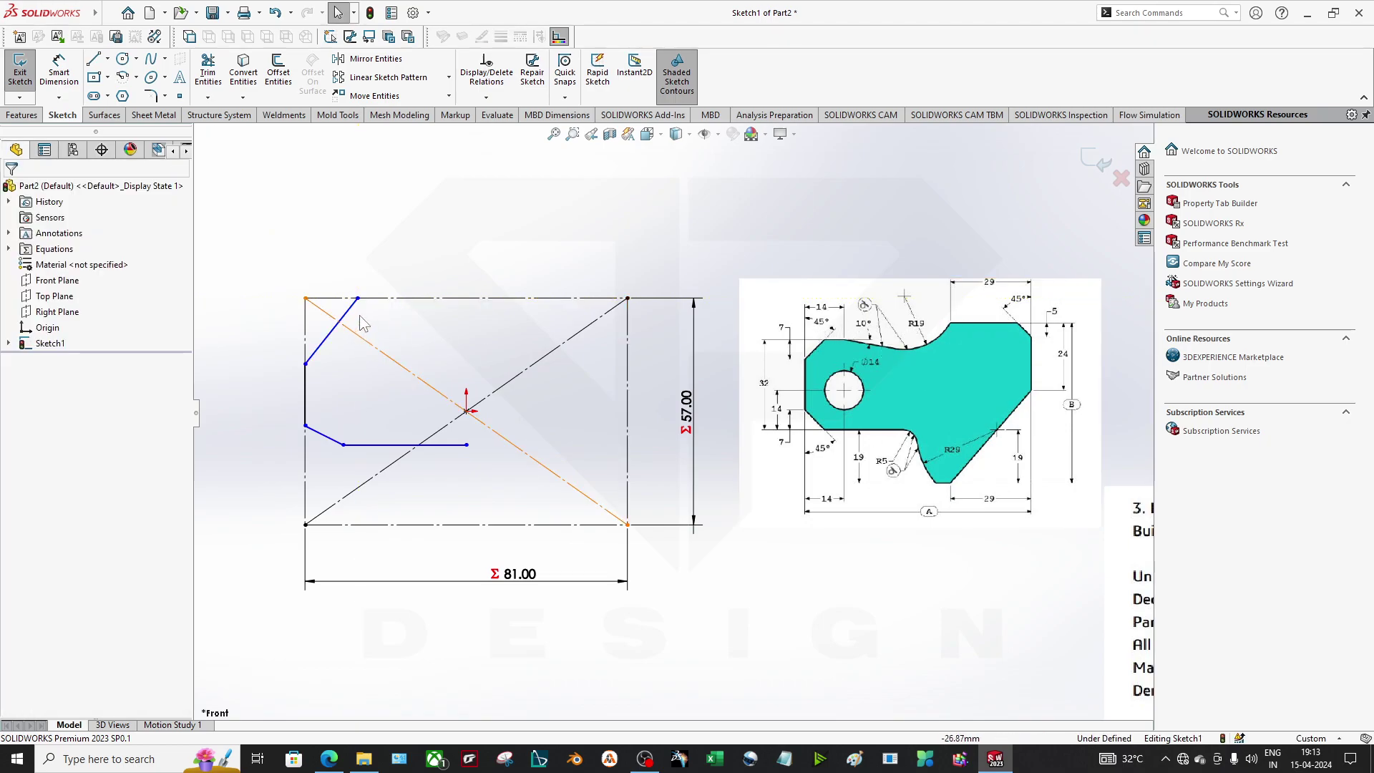
pyautogui.click(339, 322)
pyautogui.press('Delete')
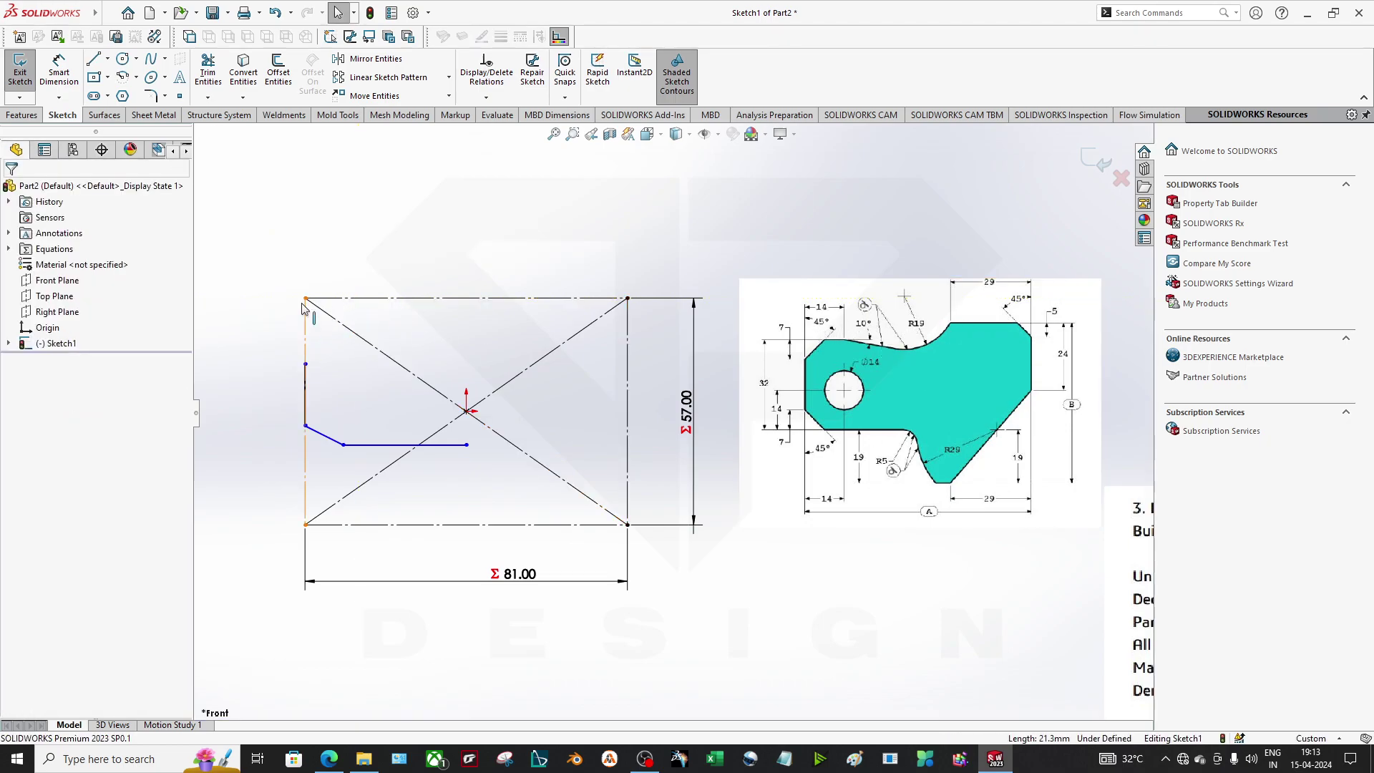
# Continue from the left edge with a 45° diagonal, a horizontal line about 15 mm long, a downward slope and a tangent arc to the rectangle's upper side.
pyautogui.click(92, 61)
pyautogui.click(306, 364)
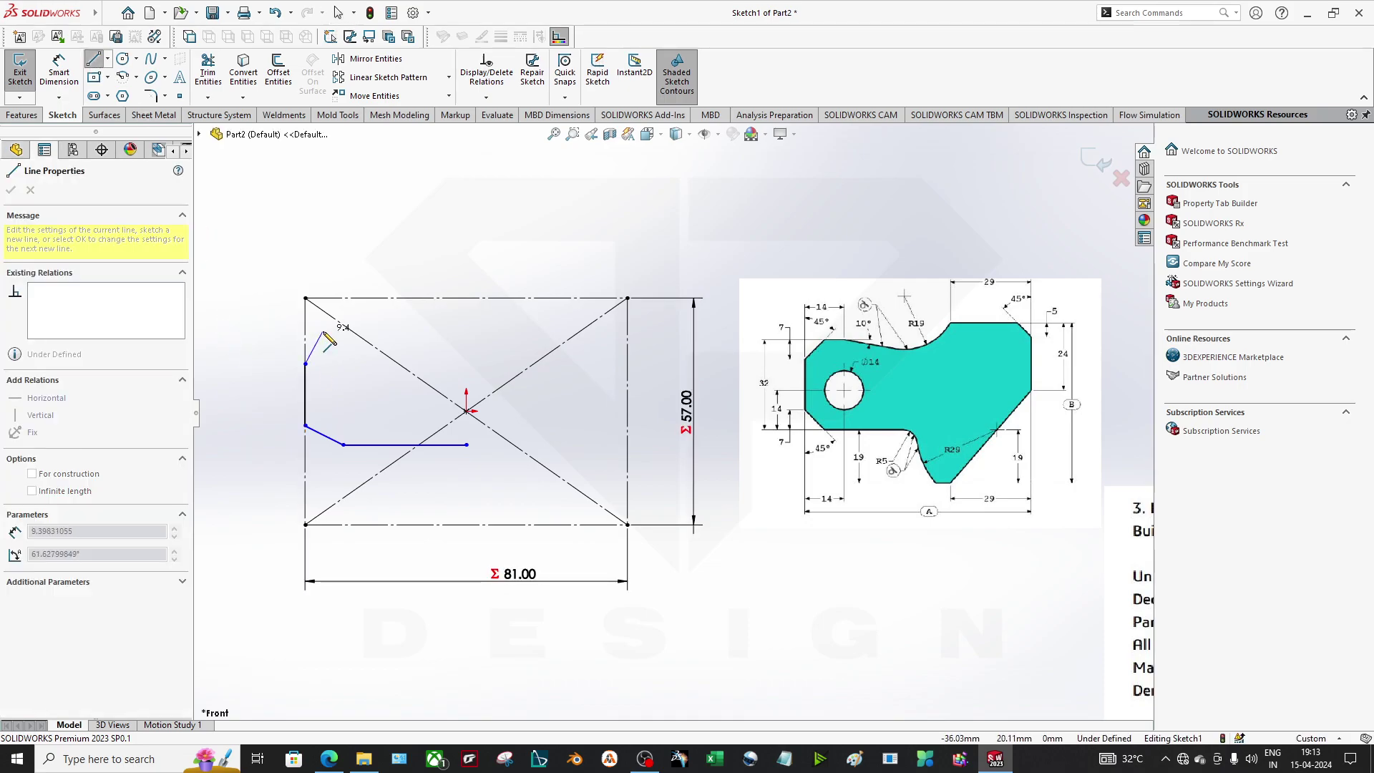
pyautogui.click(335, 335)
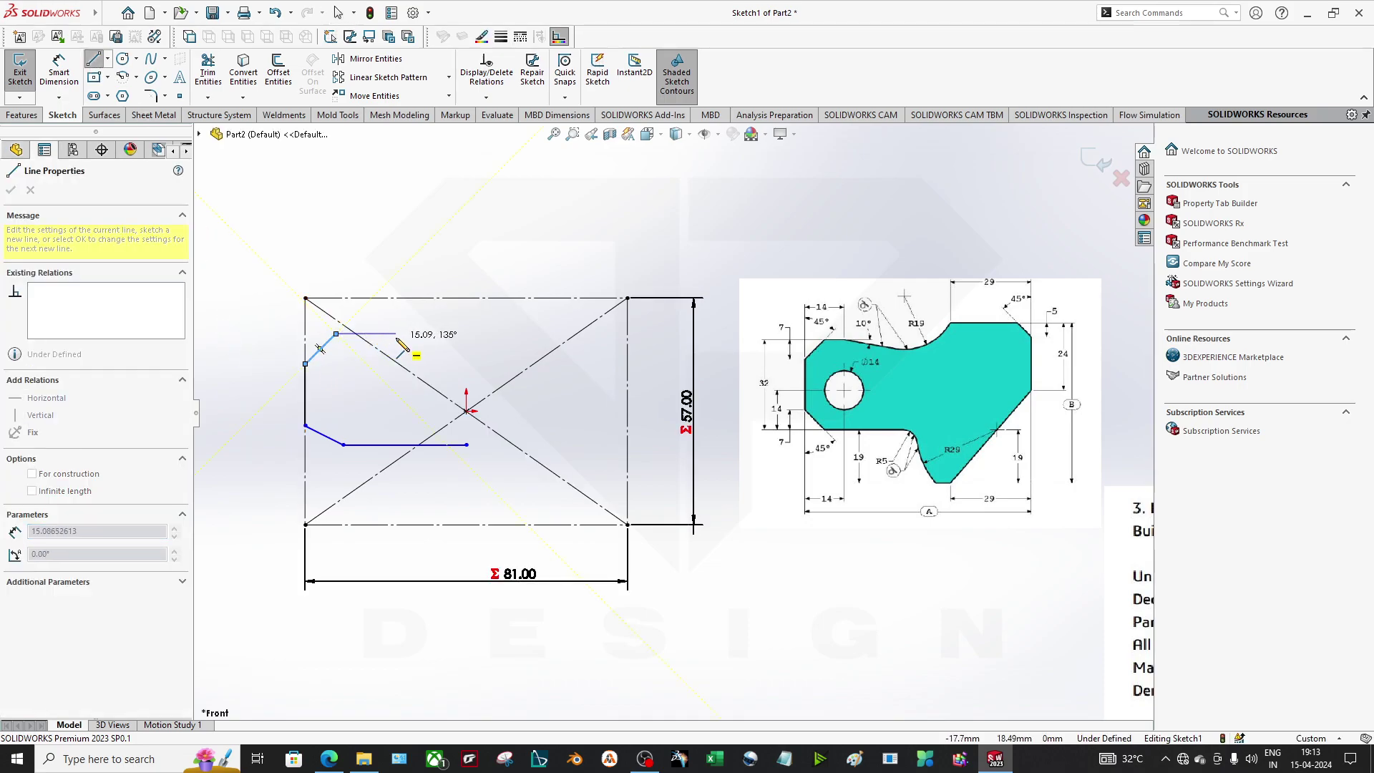
pyautogui.click(398, 342)
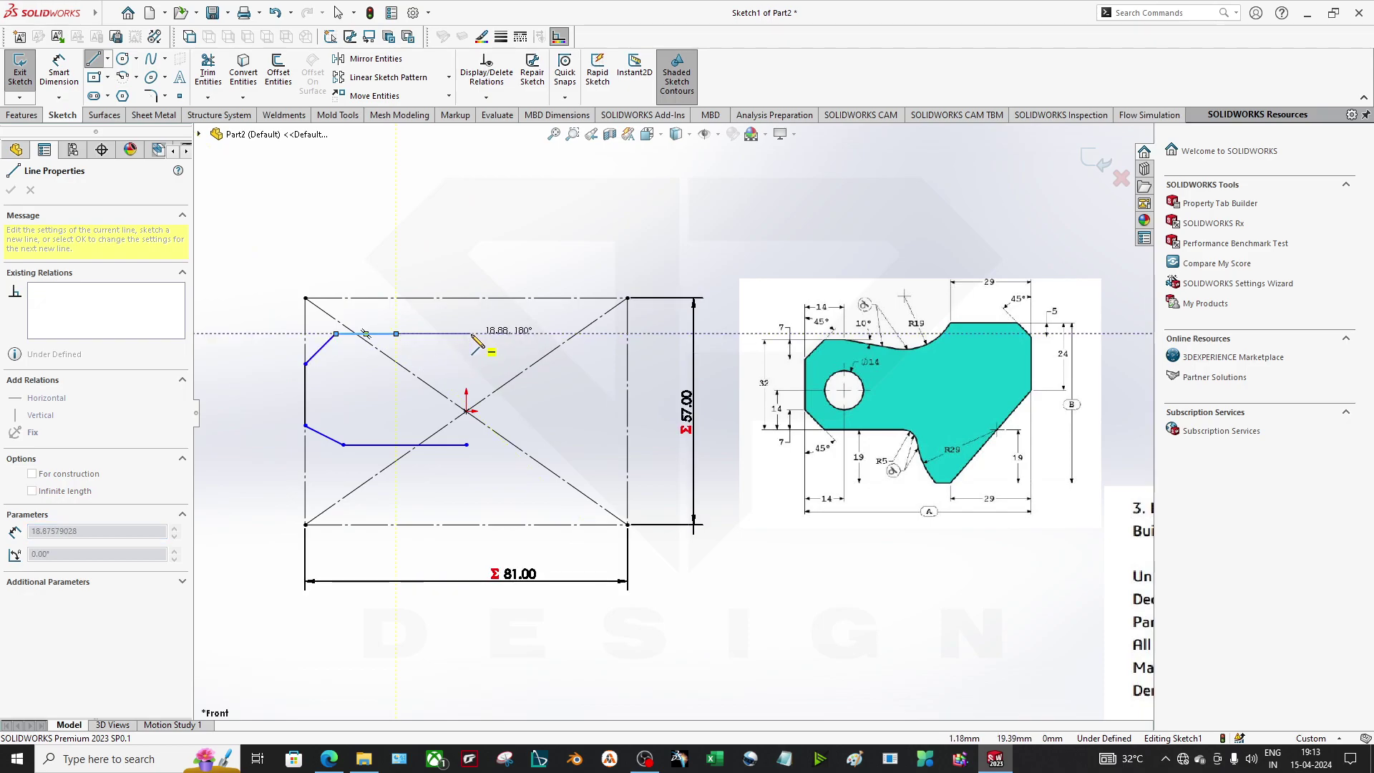
pyautogui.click(434, 349)
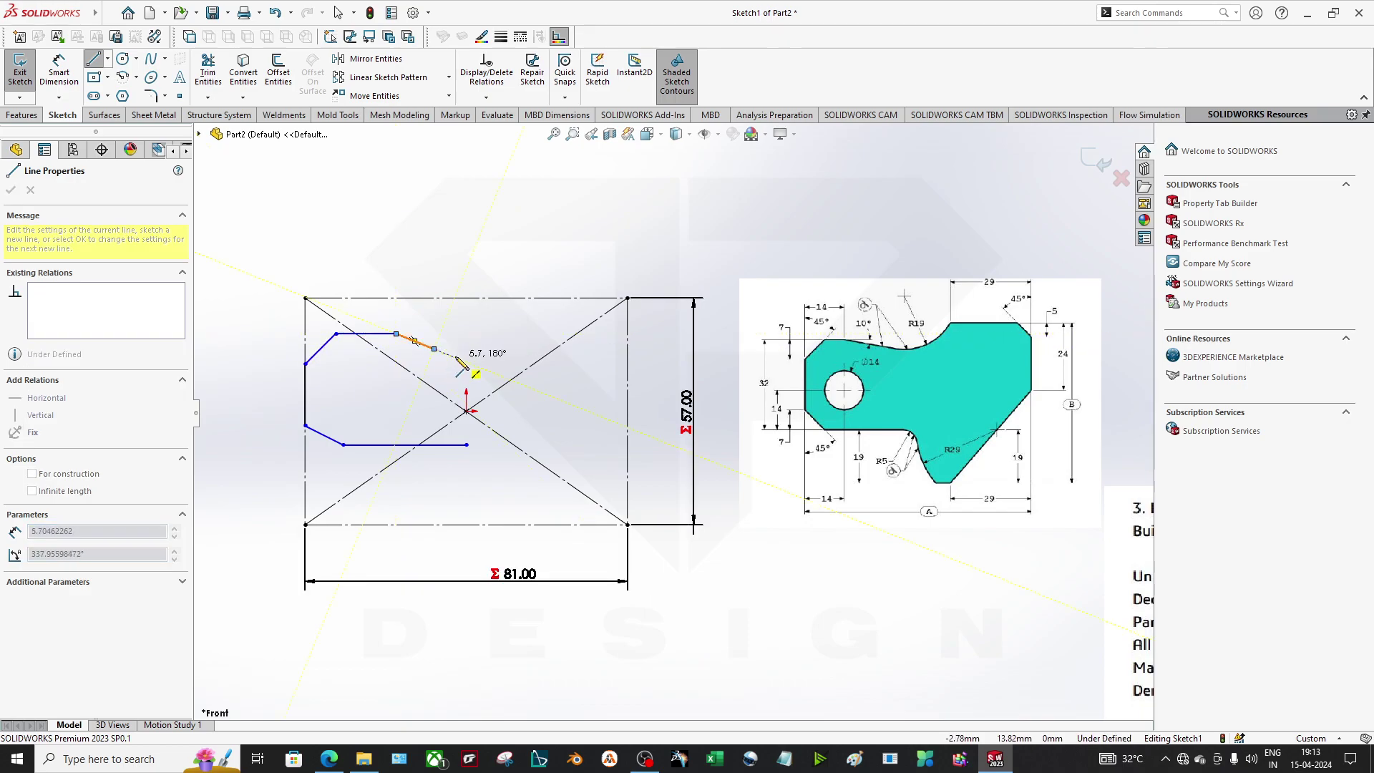
pyautogui.press('a')
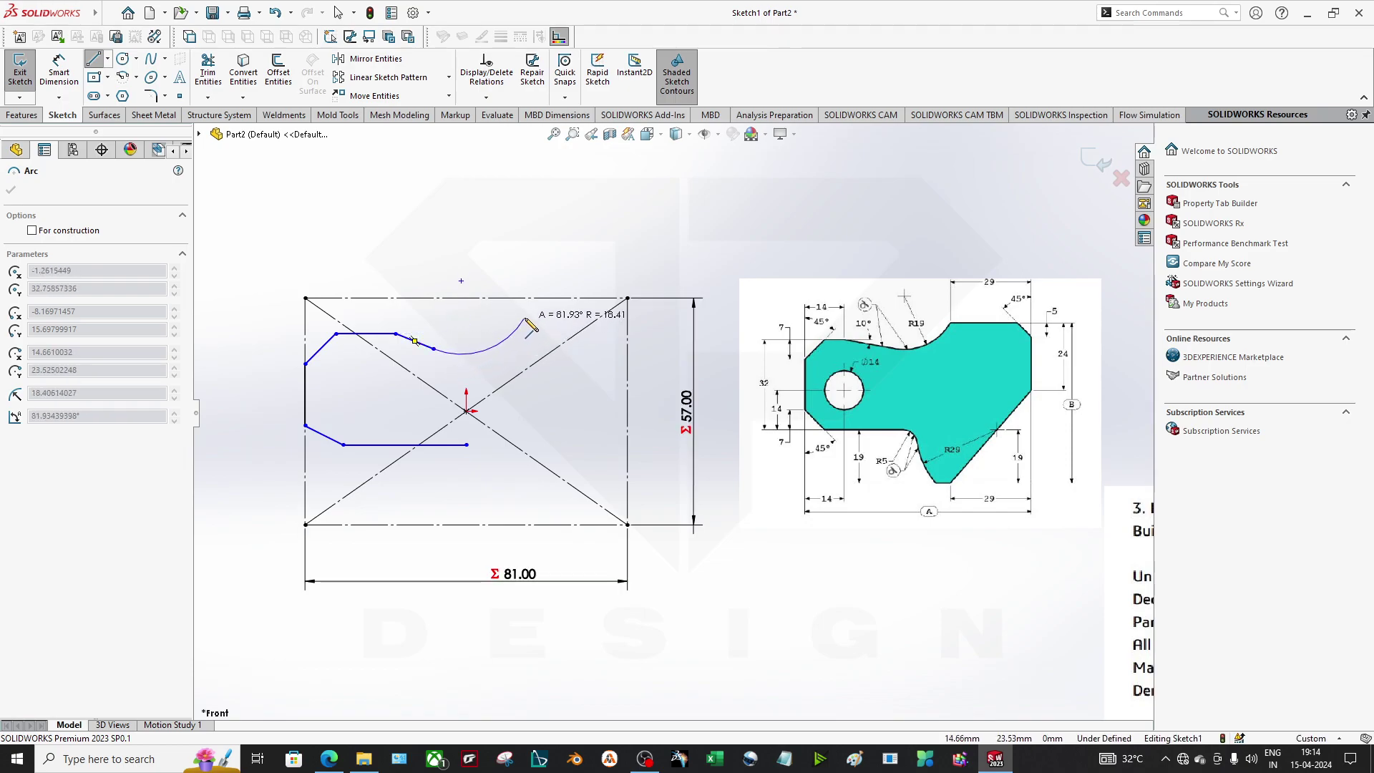
pyautogui.click(536, 298)
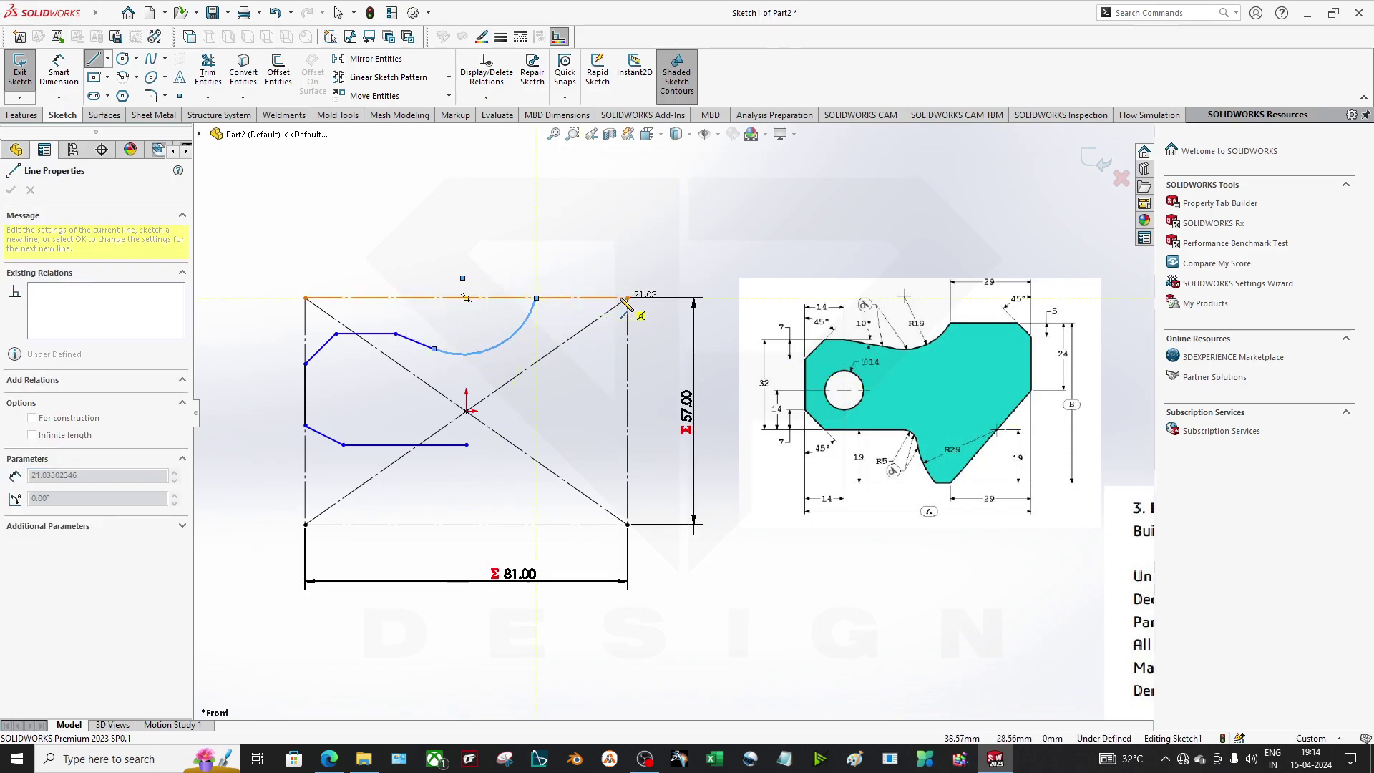
# Sketch the profile's top edge, upper-right diagonal, right edge, long slanted line and a bottom edge about 9 mm long on the construction rectangle.
pyautogui.click(597, 298)
pyautogui.click(627, 328)
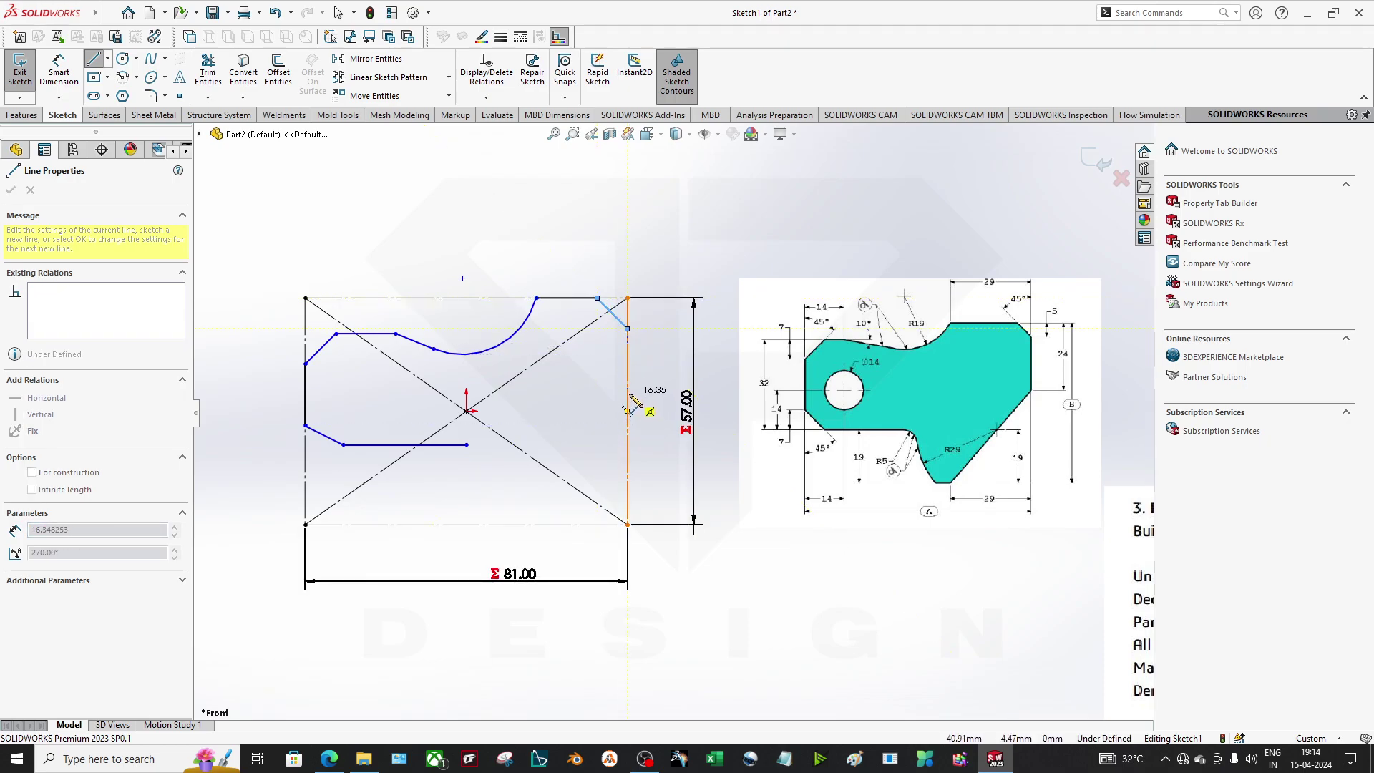
pyautogui.click(627, 393)
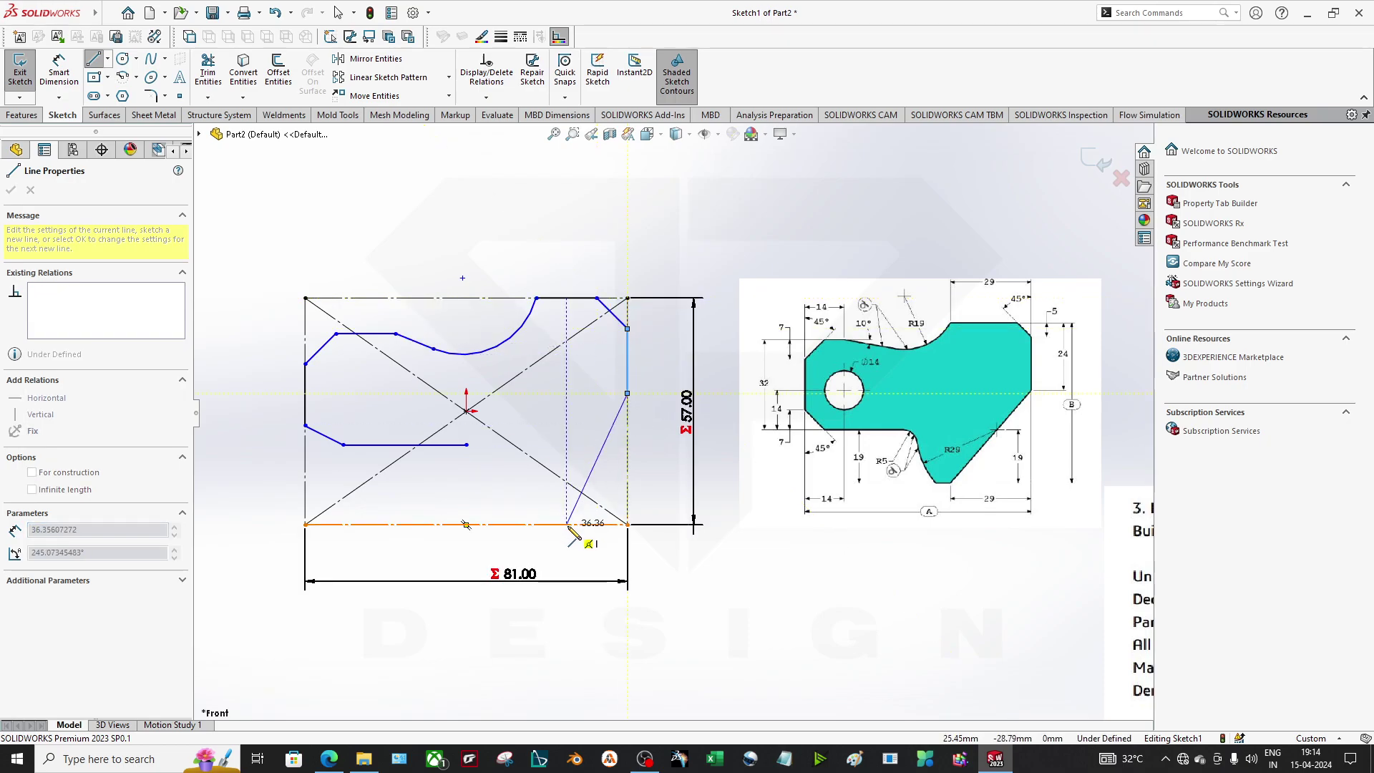
pyautogui.click(567, 524)
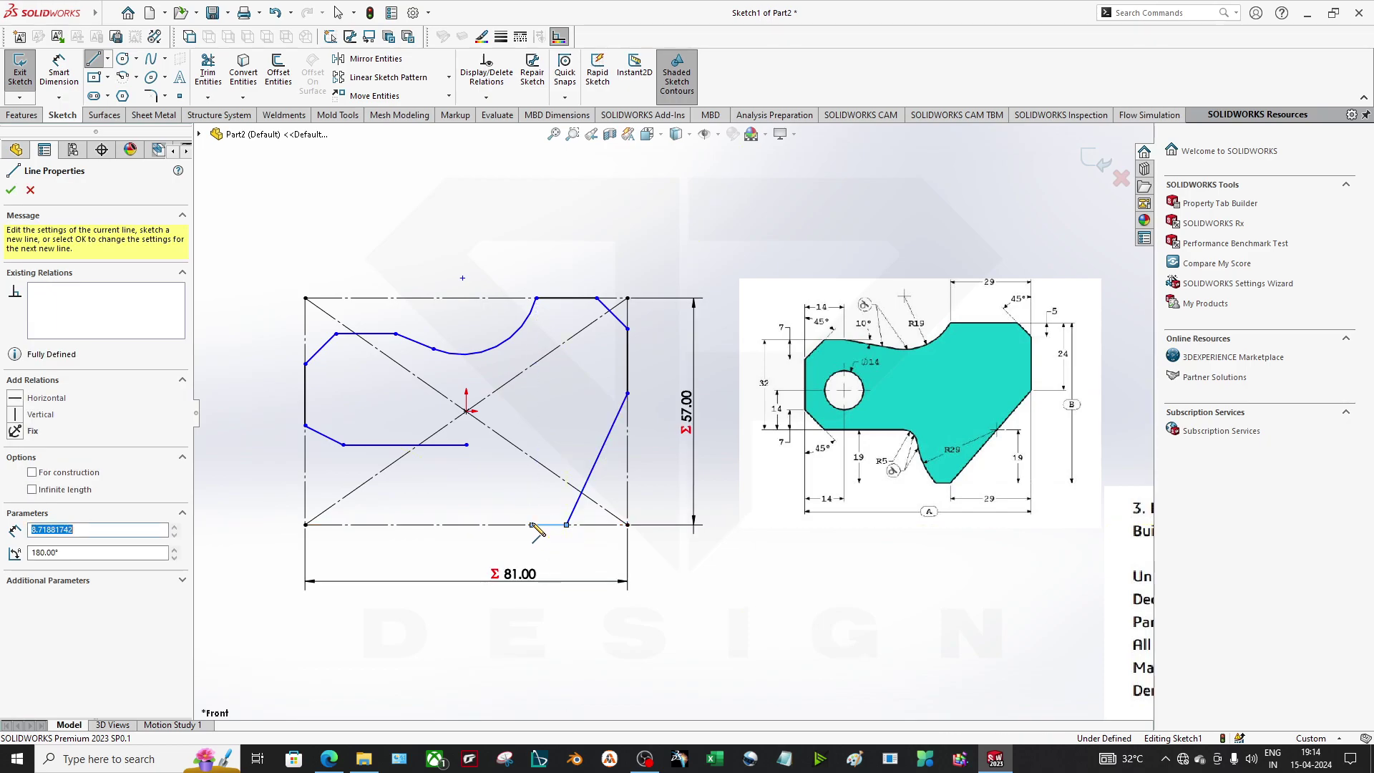
pyautogui.click(532, 525)
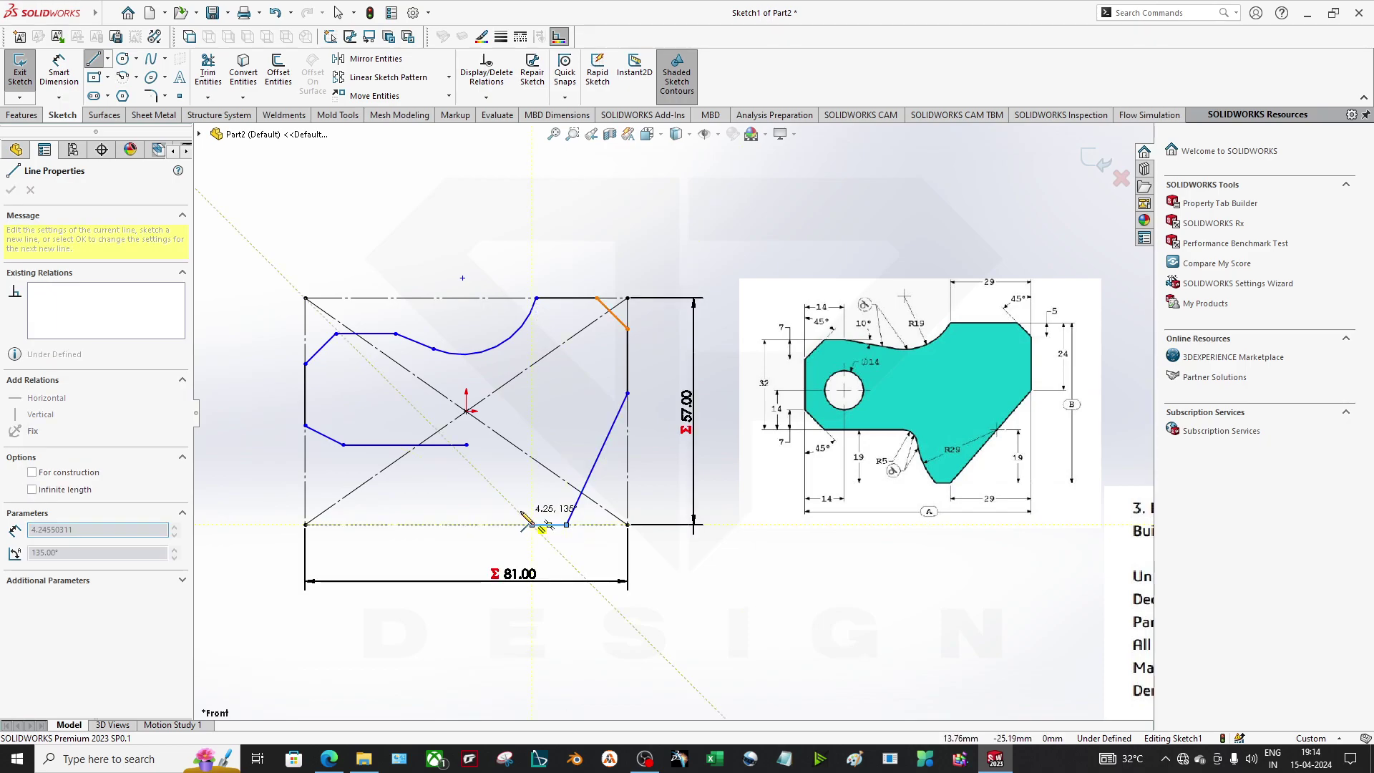
pyautogui.press('Escape')
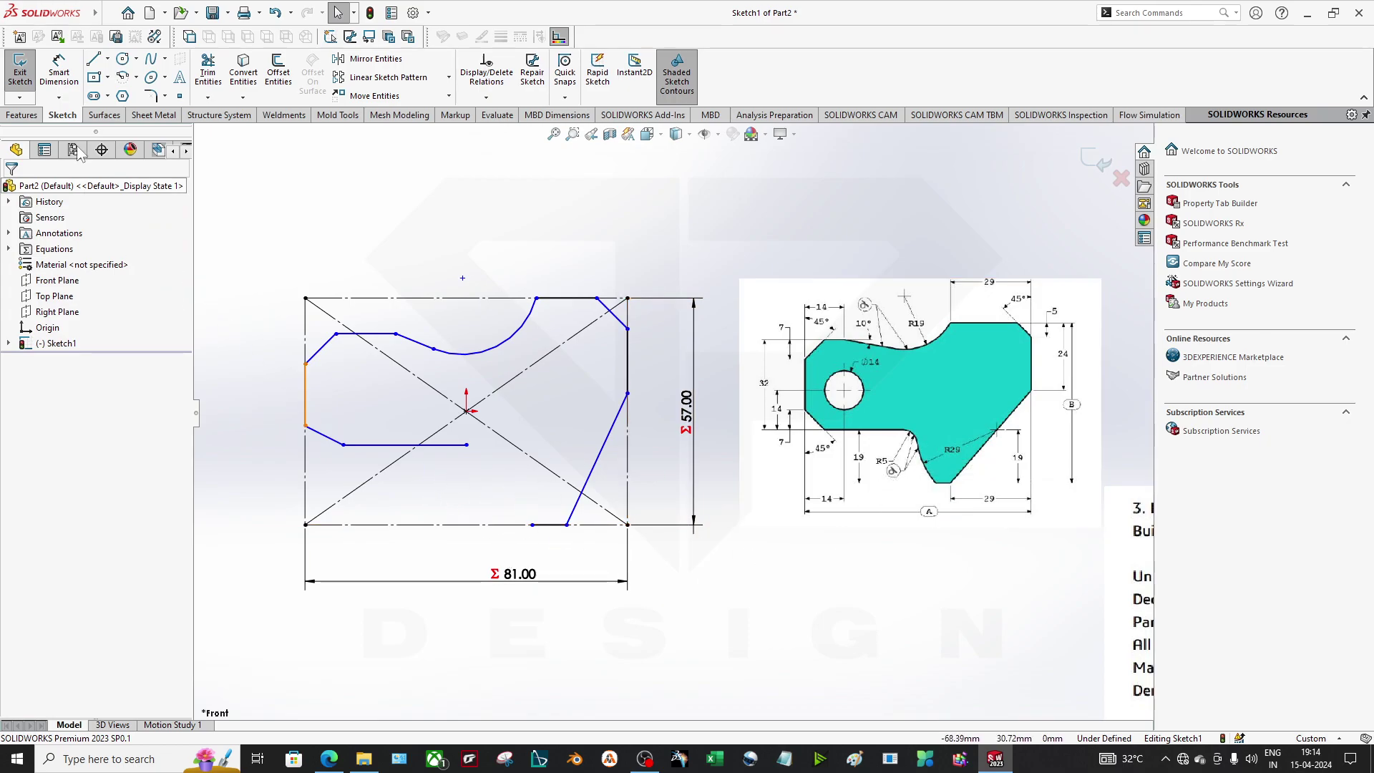
# Sketch a circle of about 6.5 mm radius inside the left end of the profile.
pyautogui.click(126, 60)
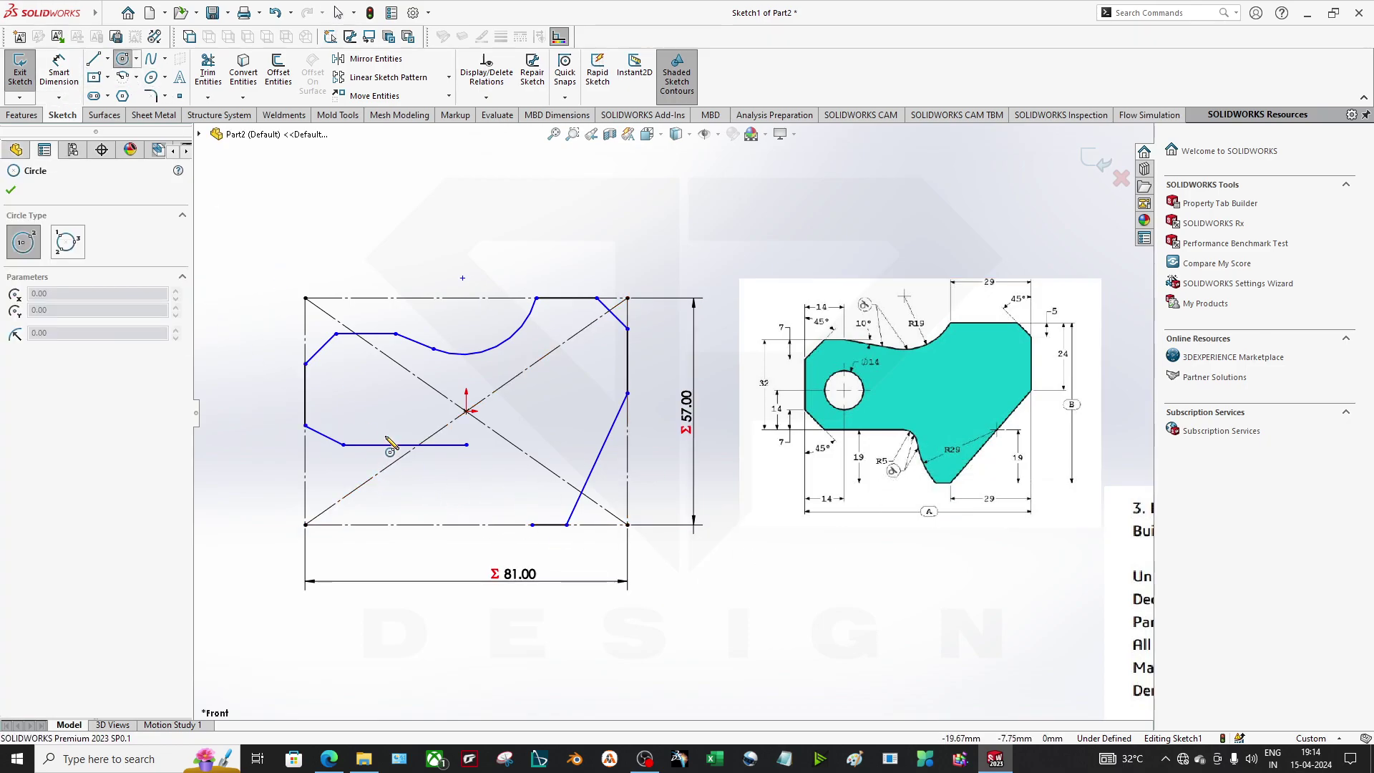
pyautogui.click(357, 400)
pyautogui.click(365, 428)
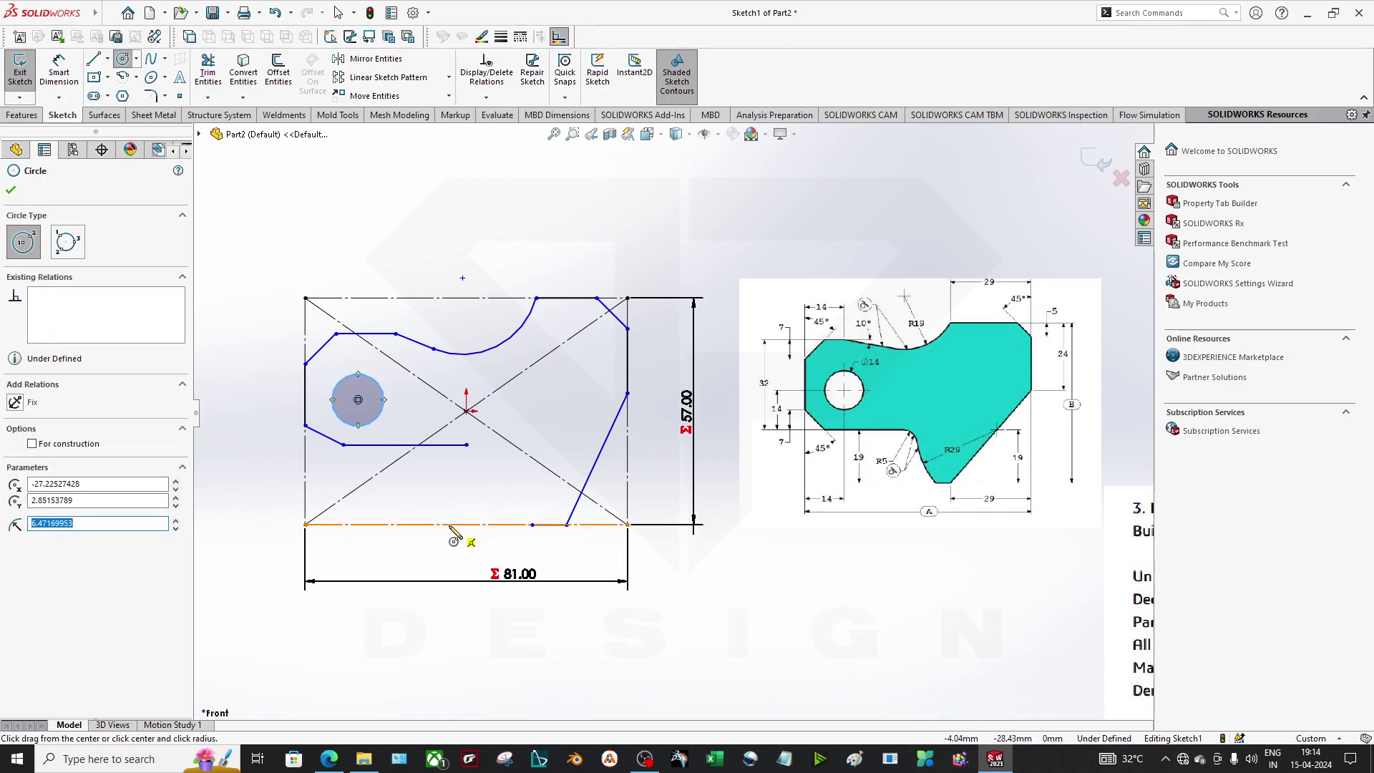
pyautogui.press('Escape')
# Dimension the distance between the profile's lower horizontal line and the rectangle's lower side as 19 mm.
pyautogui.click(63, 77)
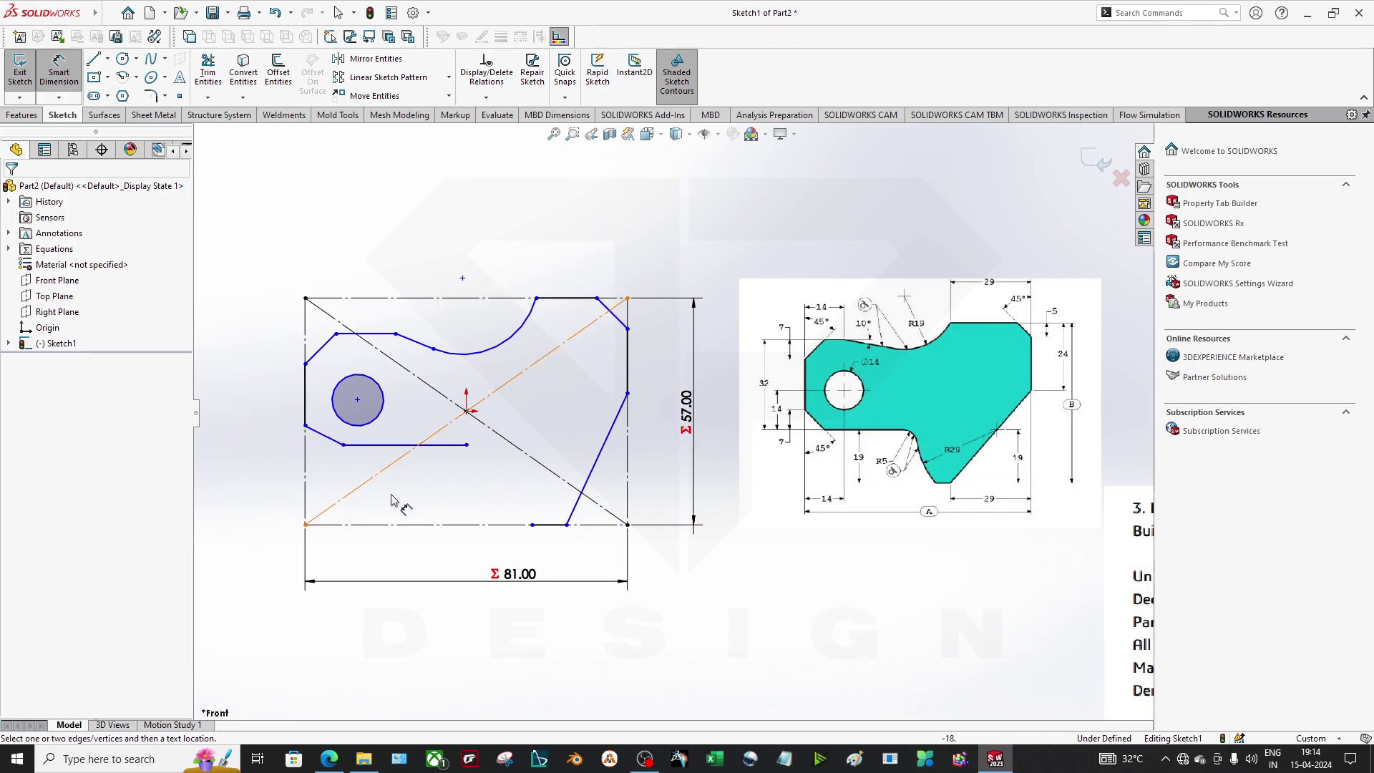
pyautogui.click(401, 445)
pyautogui.click(402, 526)
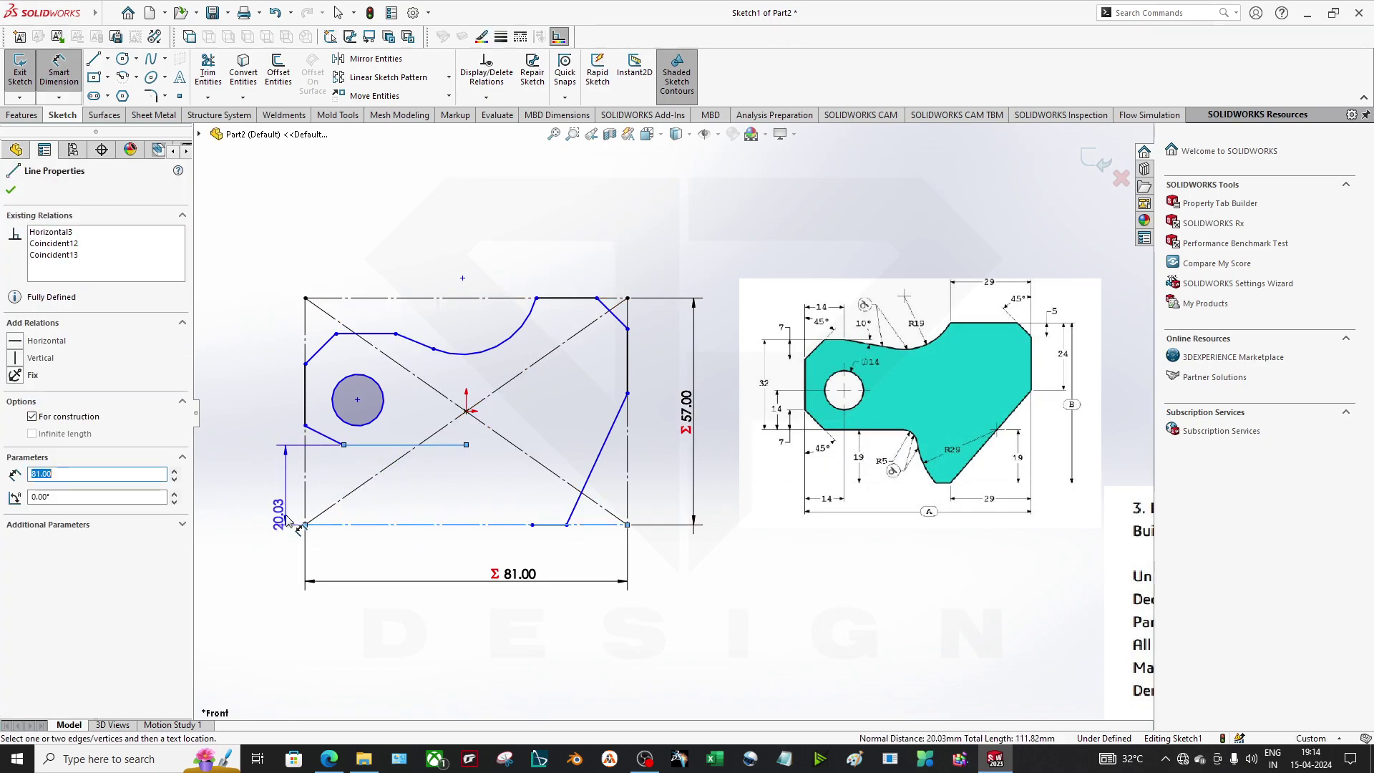
pyautogui.click(268, 501)
pyautogui.write('19')
pyautogui.press('Return')
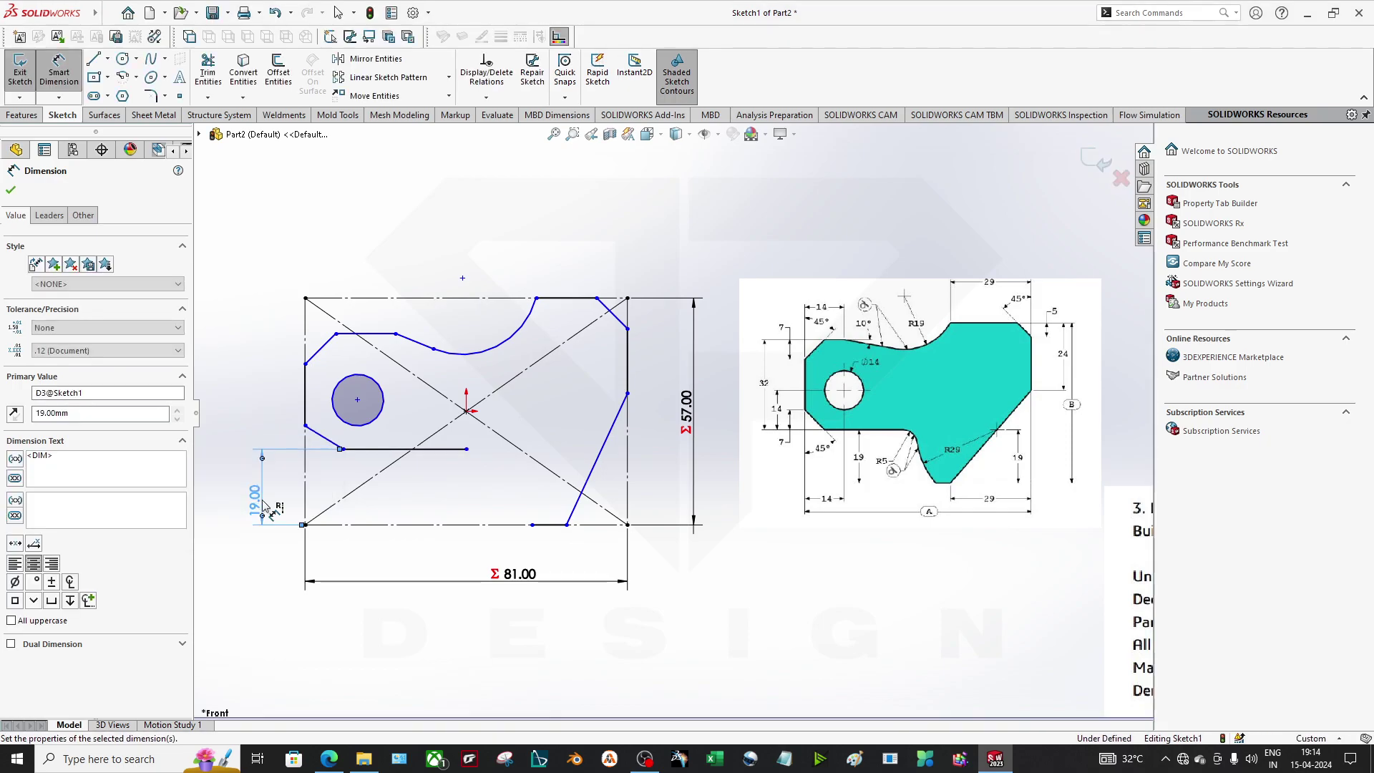
# Dimension the angle between the profile's lower-left diagonal and the rectangle's left side as 45°.
pyautogui.click(336, 438)
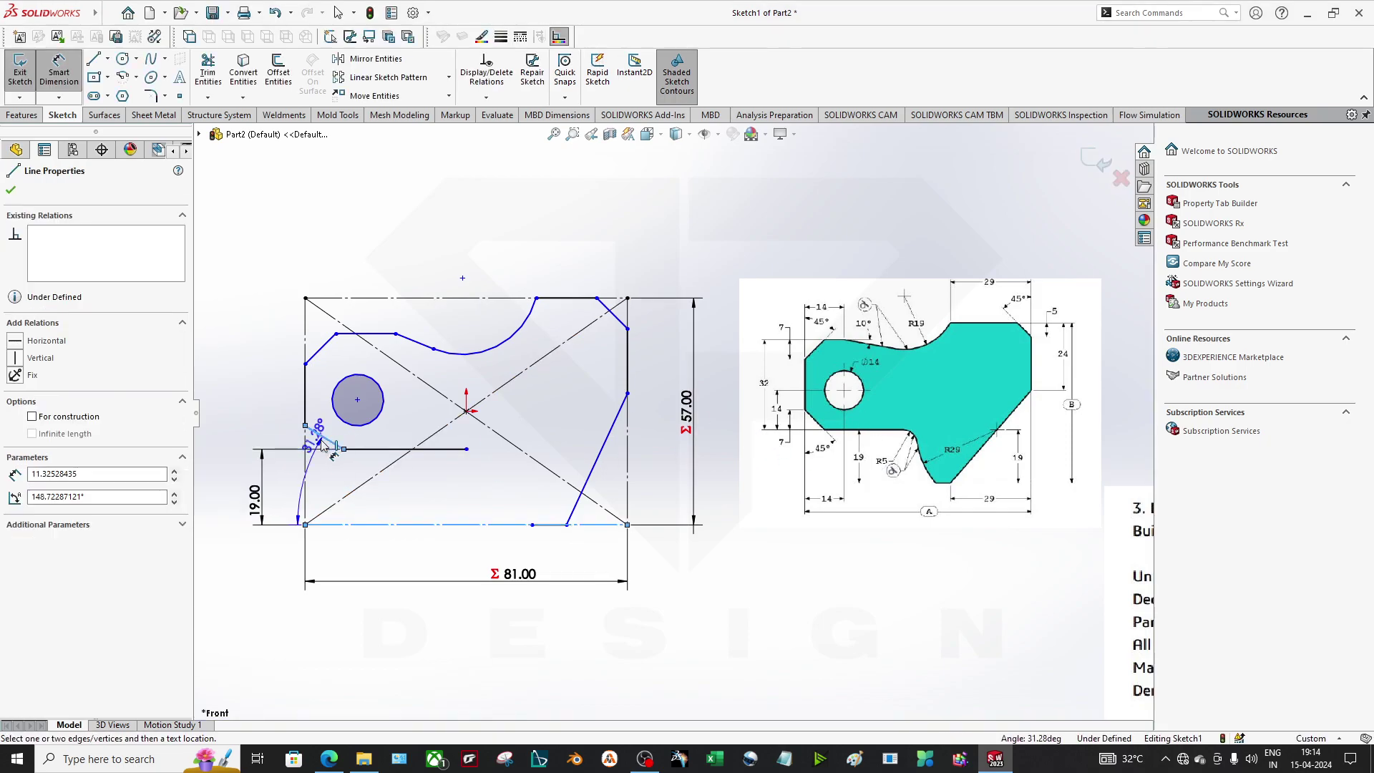
pyautogui.click(306, 462)
pyautogui.click(326, 494)
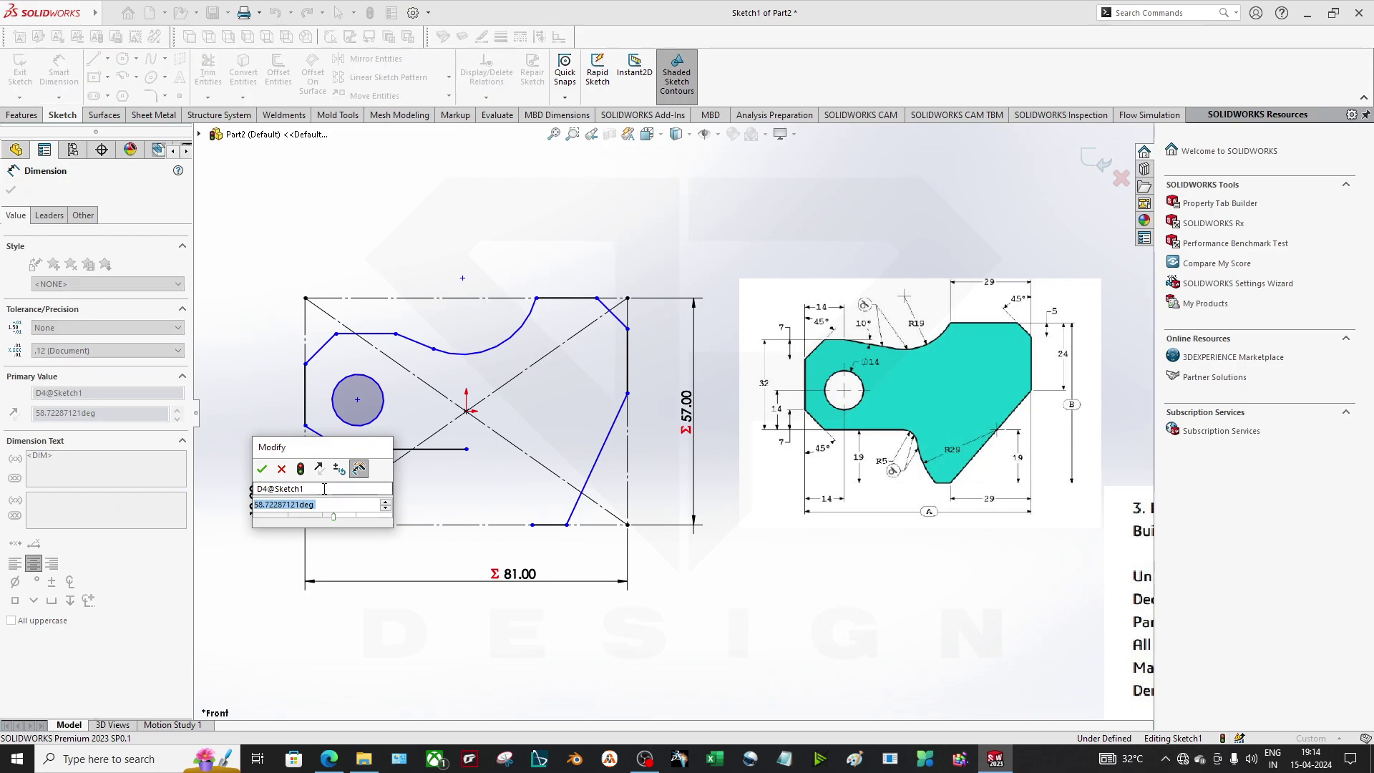
pyautogui.write('45')
pyautogui.press('Return')
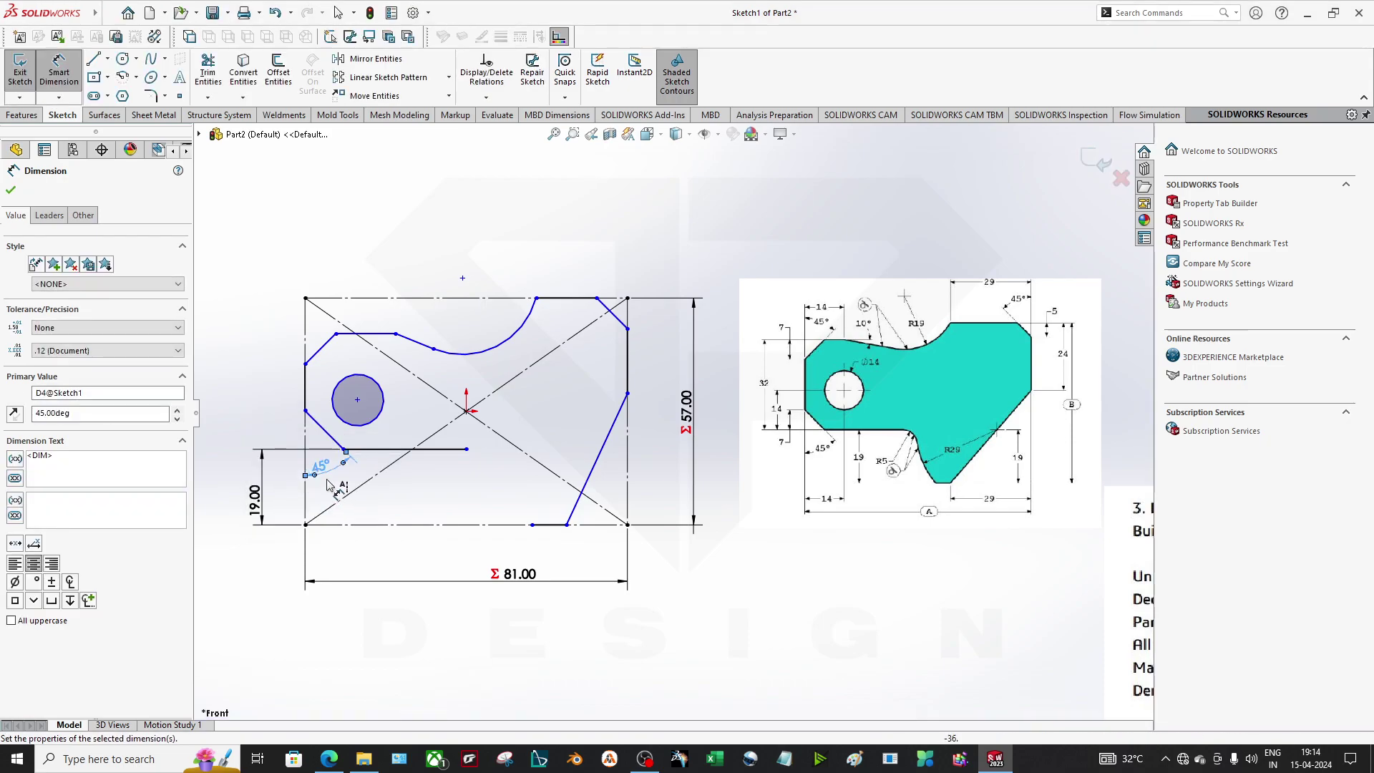
# Dimension the vertical height of the profile's lower-left diagonal between its two endpoints as 7 mm.
pyautogui.click(307, 412)
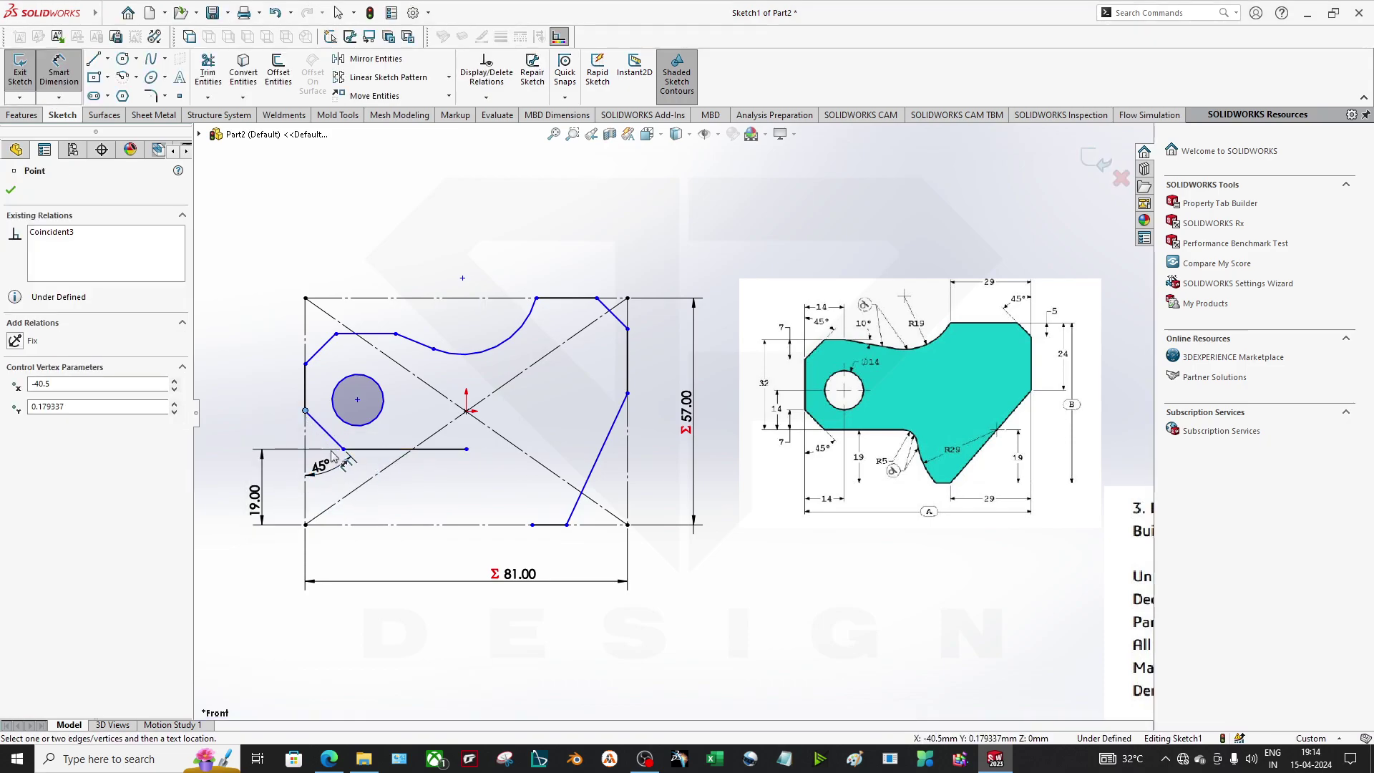
pyautogui.click(344, 450)
pyautogui.click(251, 453)
pyautogui.write('7')
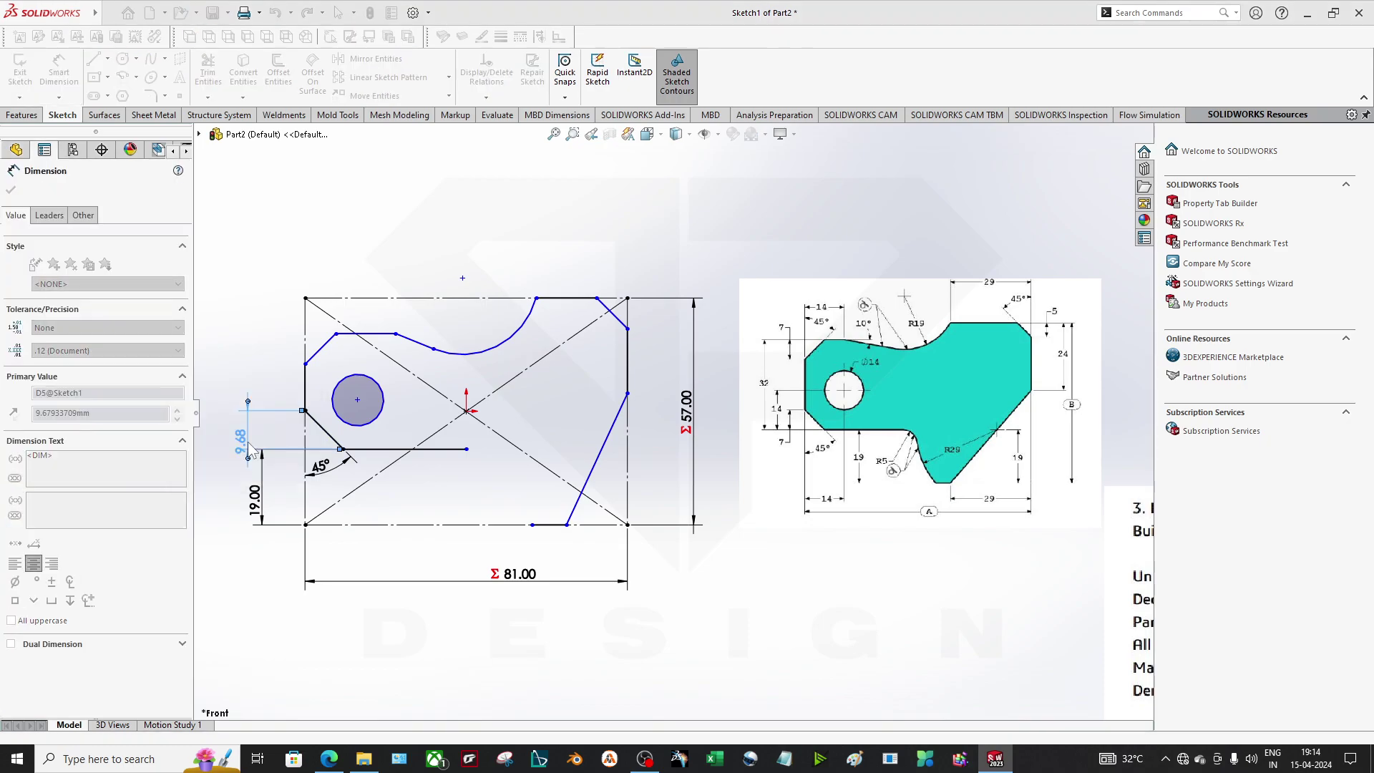
pyautogui.press('Return')
# Dimension the vertical distance between the circle's centre and the profile's lower horizontal line as 14 mm.
pyautogui.click(357, 400)
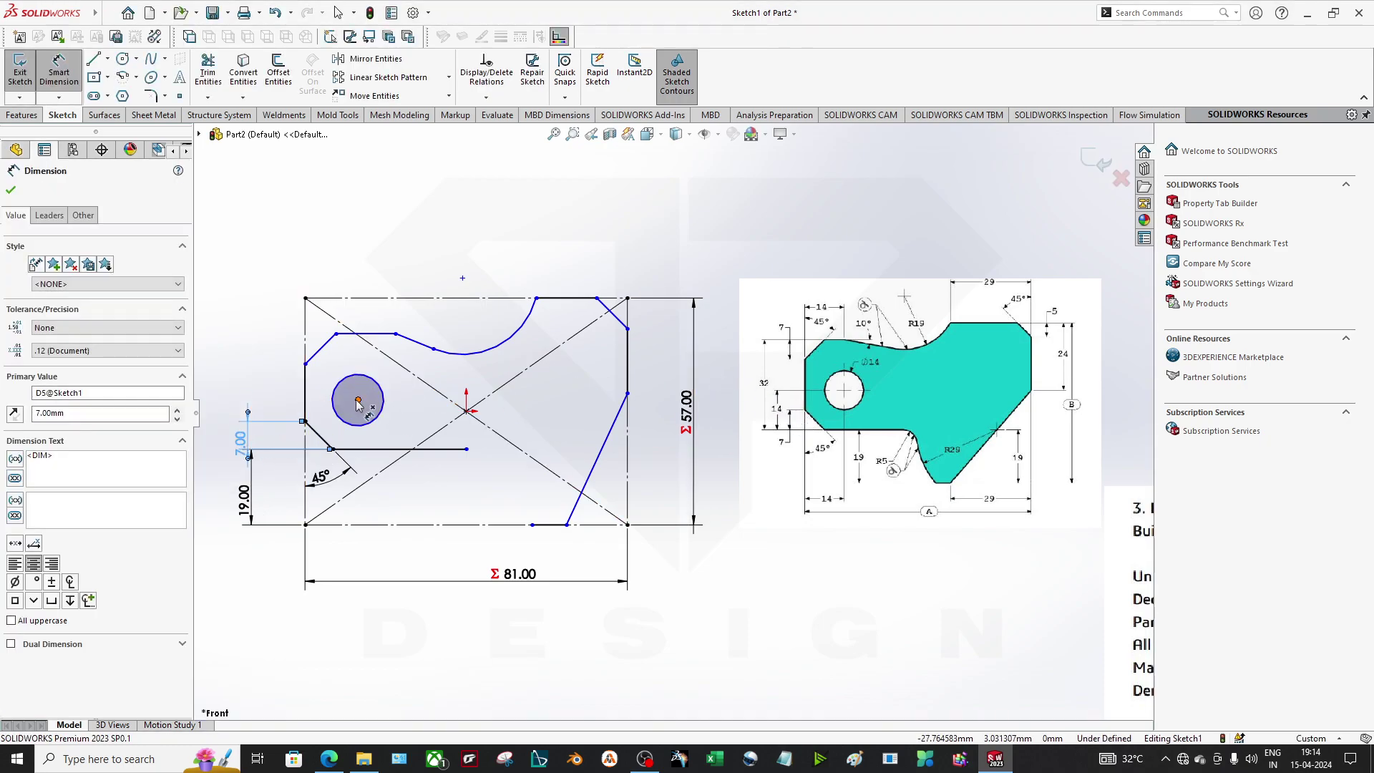
pyautogui.click(349, 450)
pyautogui.click(229, 422)
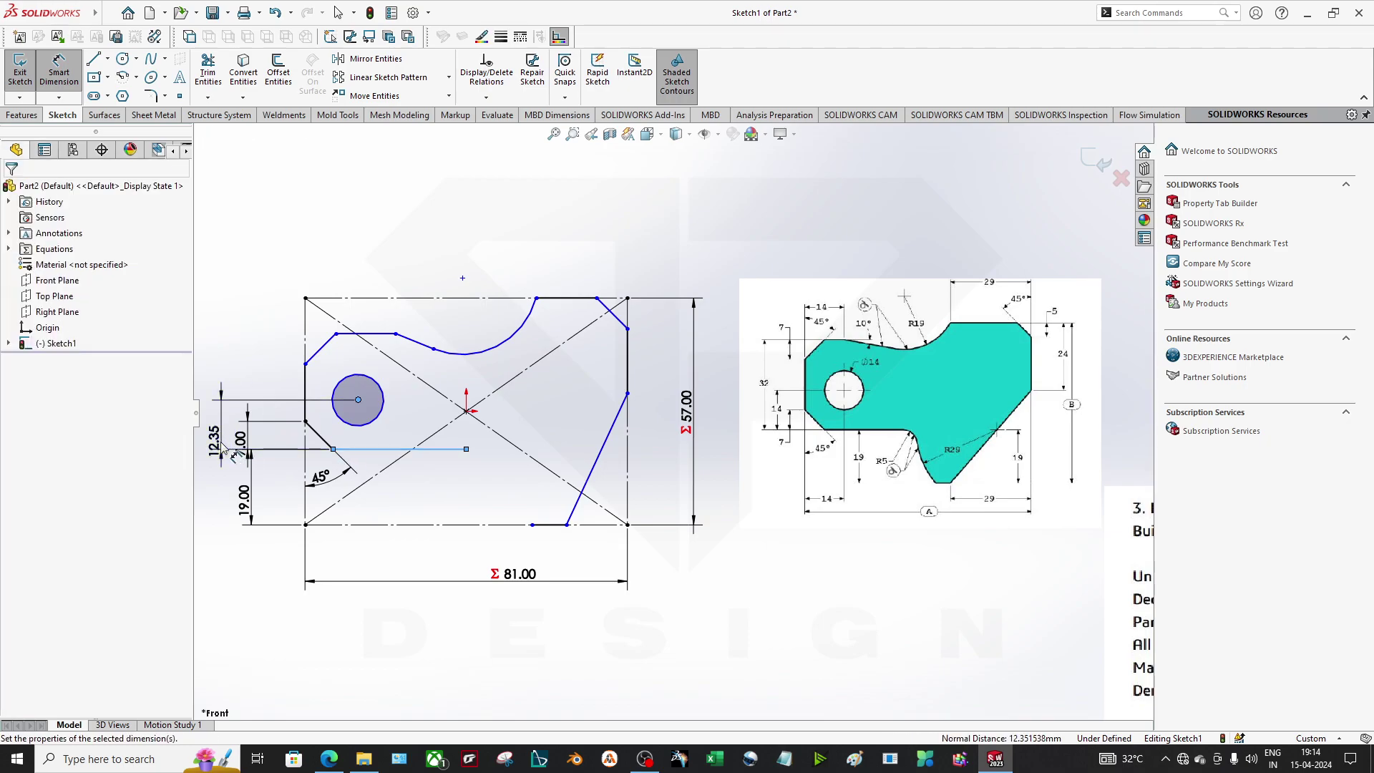
pyautogui.write('14')
pyautogui.press('Return')
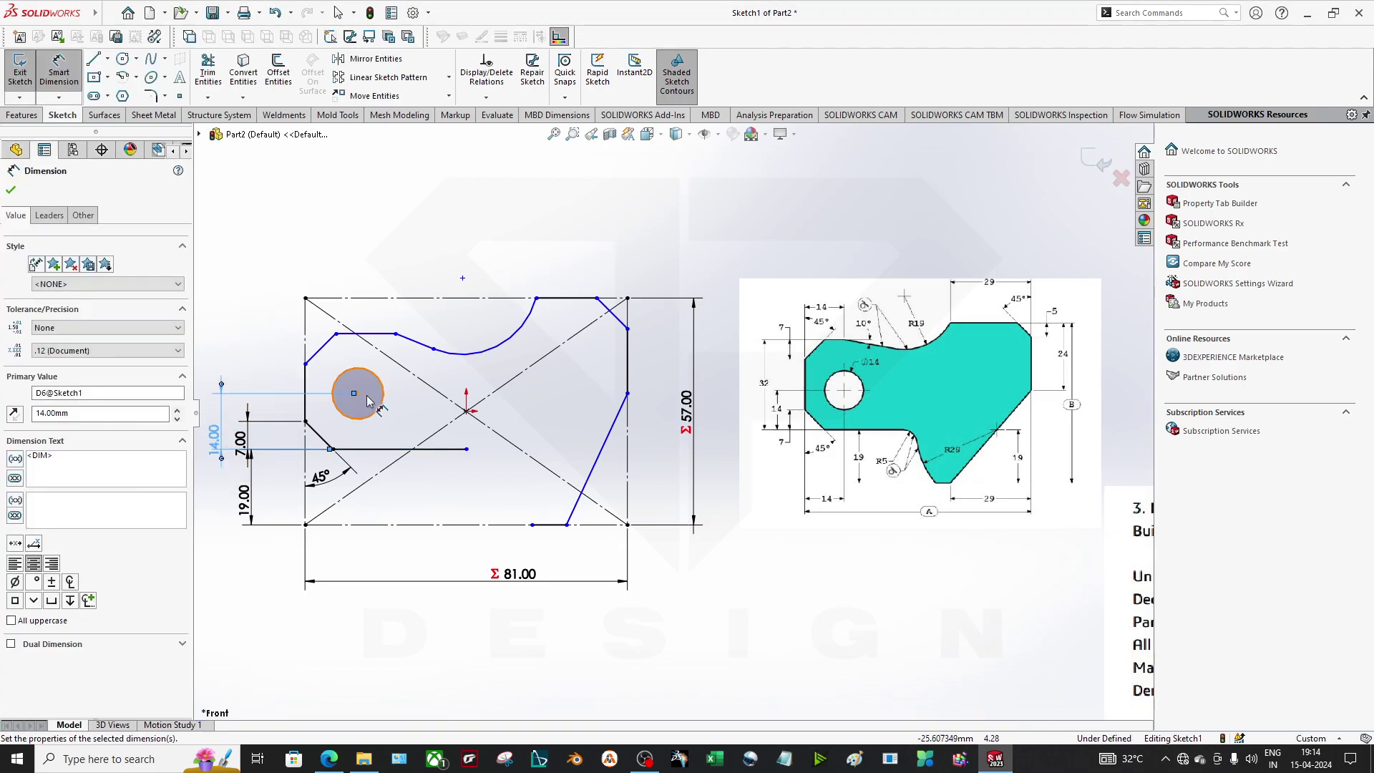
# Dimension the circle's diameter as 14 mm.
pyautogui.click(386, 403)
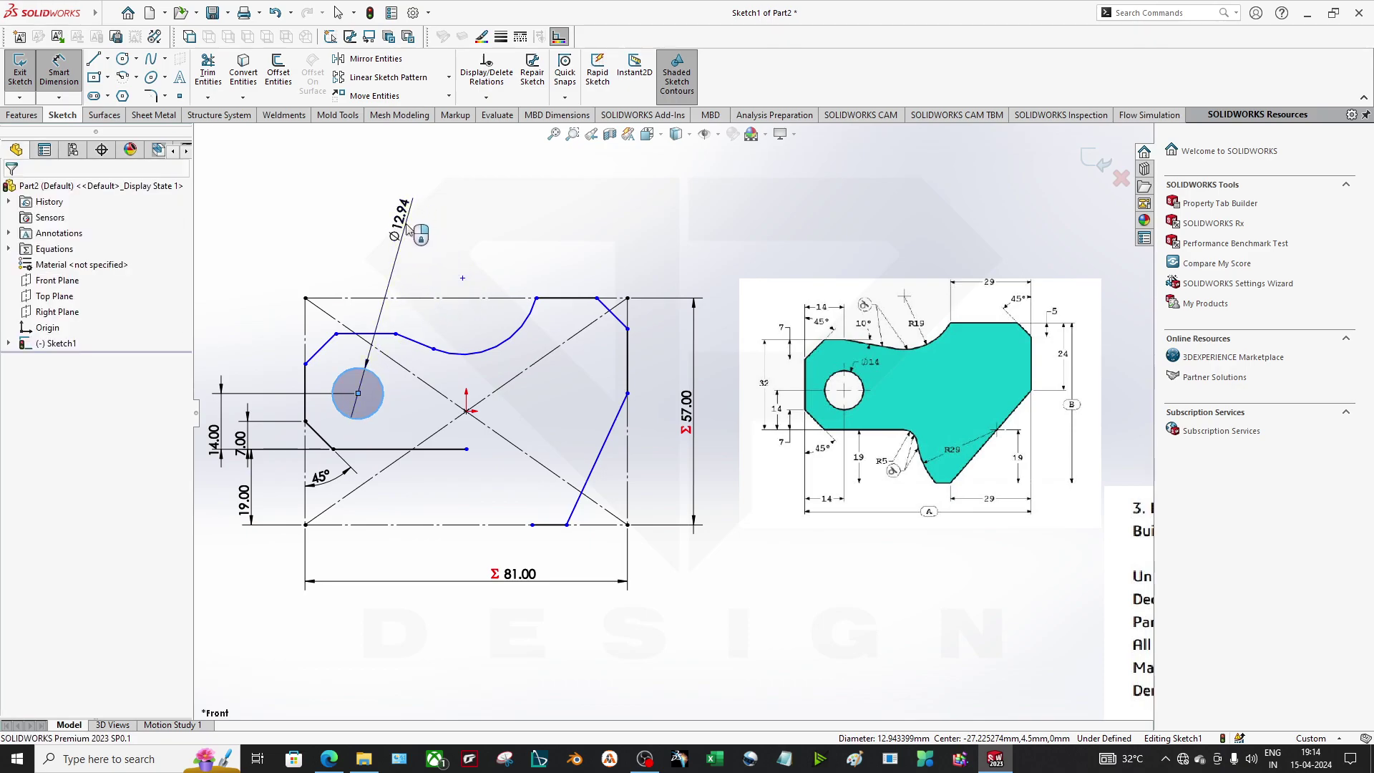
pyautogui.click(405, 228)
pyautogui.write('14')
pyautogui.press('Return')
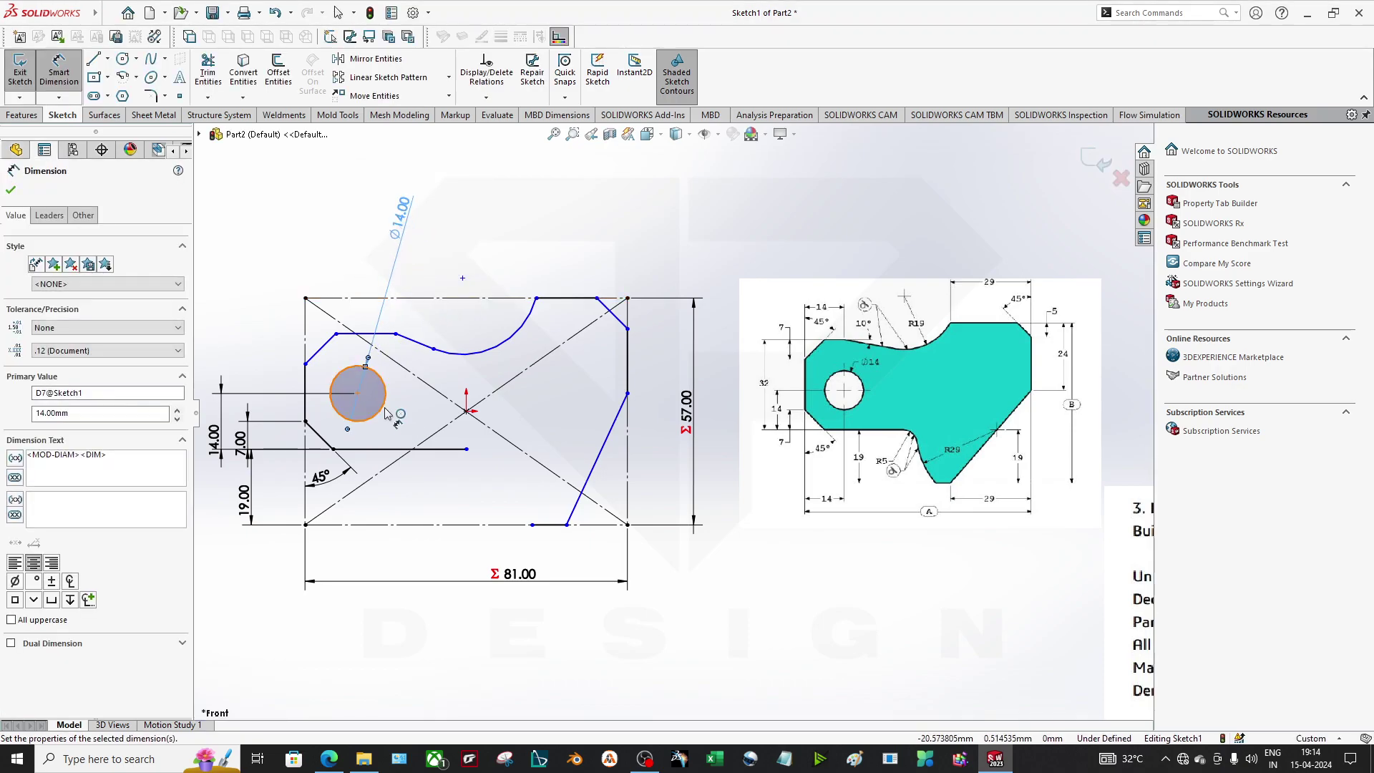
# Dimension the horizontal distance between the circle's centre and the construction rectangle's left side as 14 mm.
pyautogui.click(358, 393)
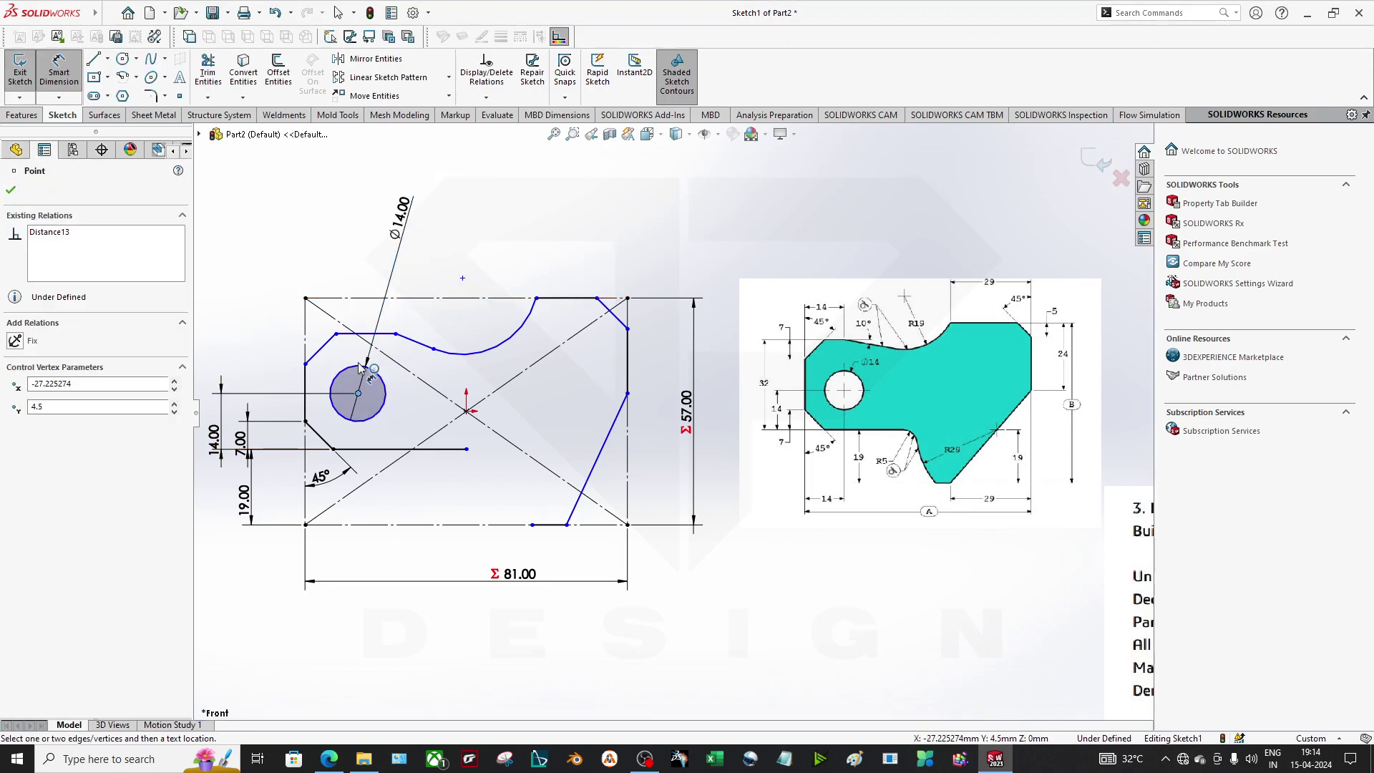
pyautogui.click(308, 338)
pyautogui.click(360, 220)
pyautogui.write('14')
pyautogui.press('Return')
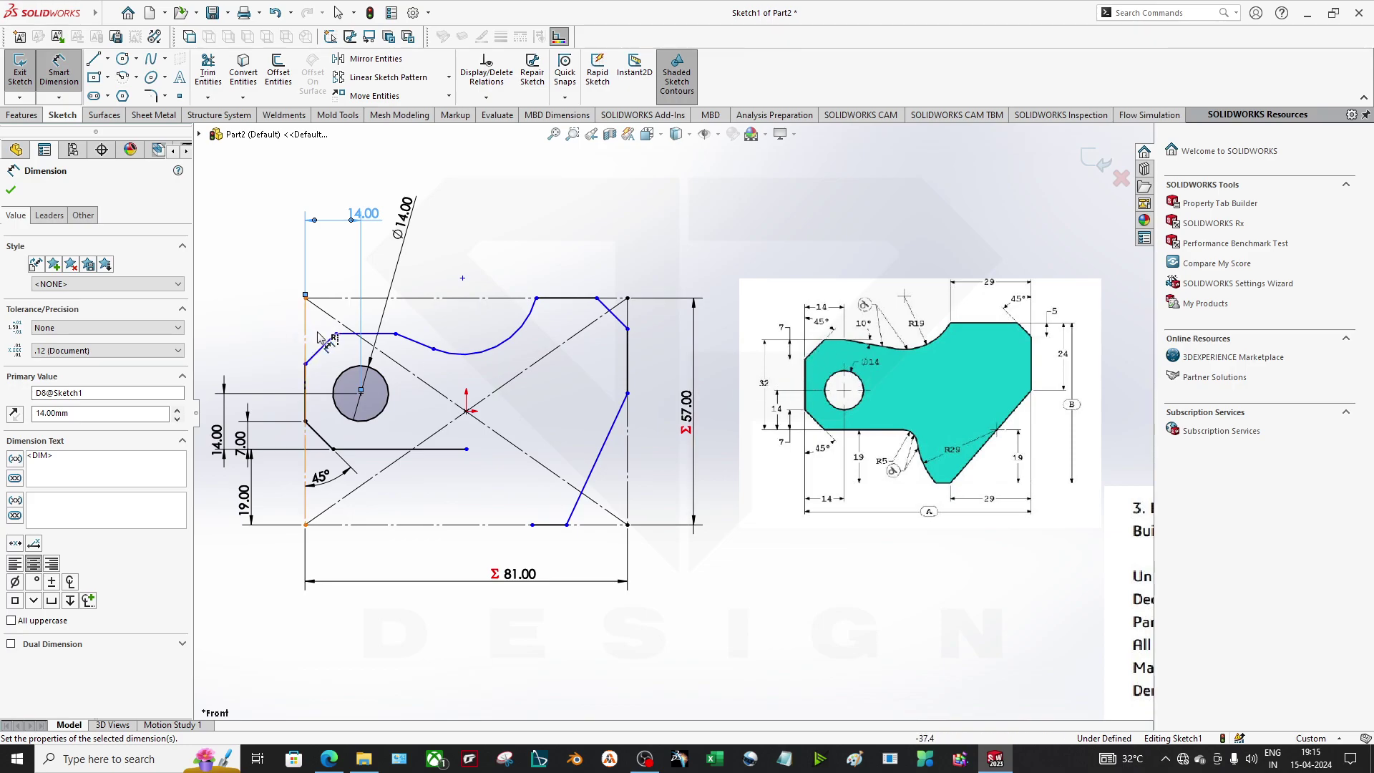
# Dimension the vertical height of the profile's upper-left diagonal as 7 mm.
pyautogui.click(306, 365)
pyautogui.click(243, 349)
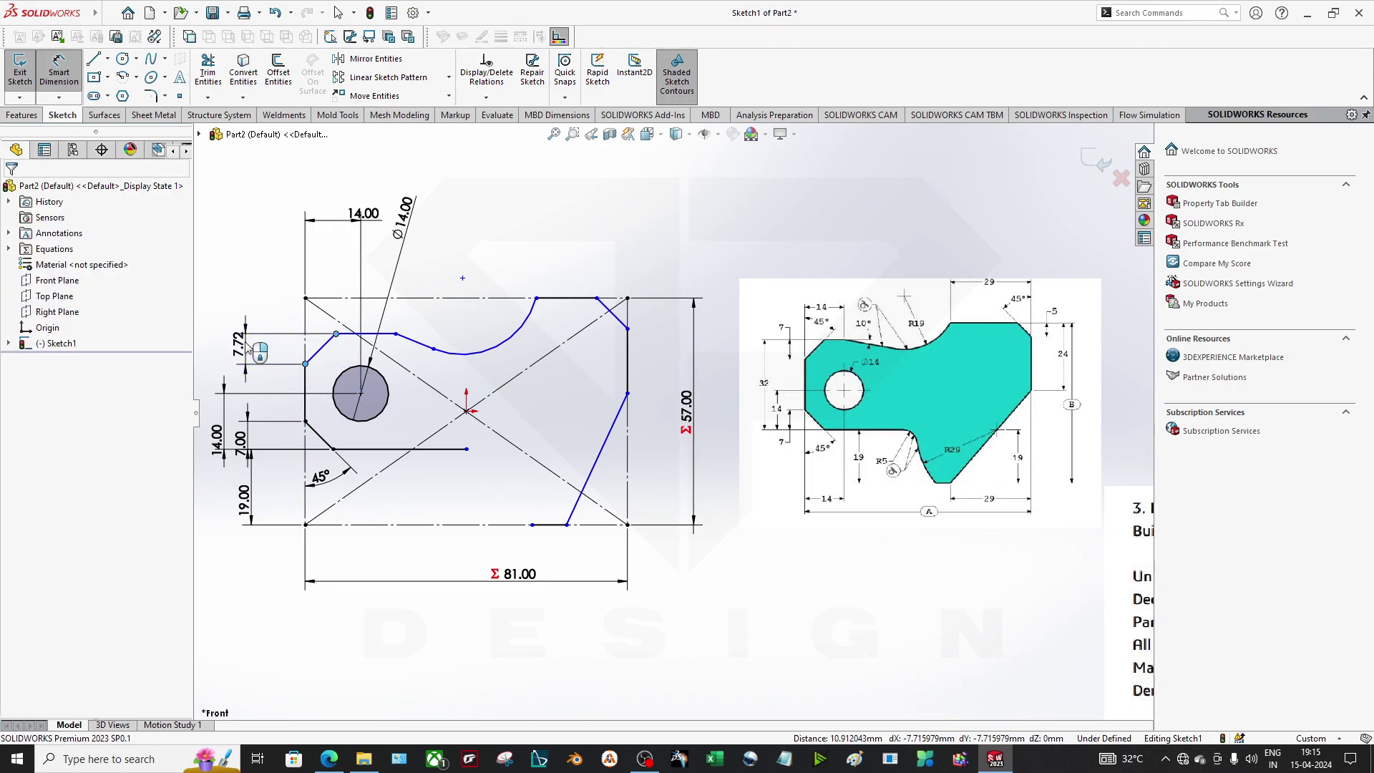
pyautogui.write('7.00mm')
pyautogui.press('Return')
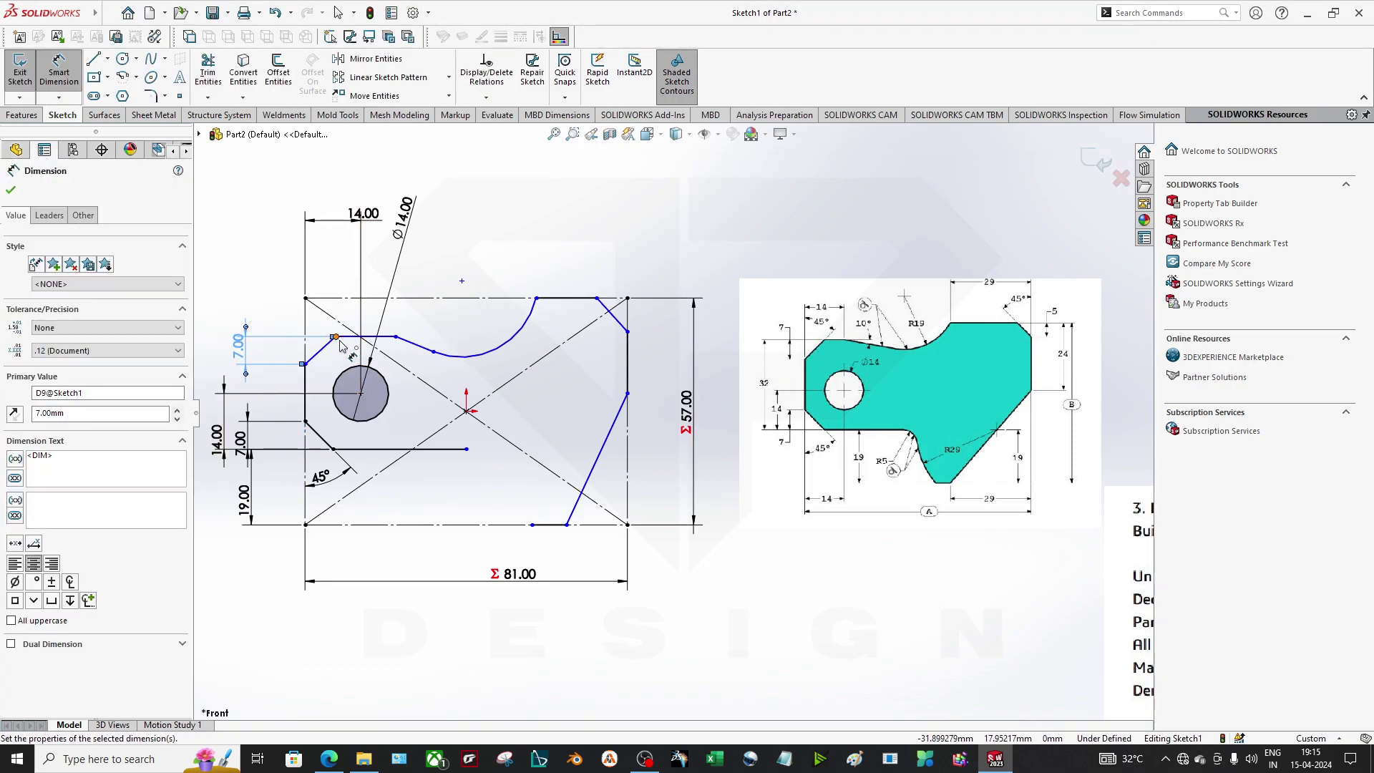
# Dimension the angle between the profile's upper-left diagonal and the rectangle's left side as 45°.
pyautogui.click(336, 338)
pyautogui.click(322, 351)
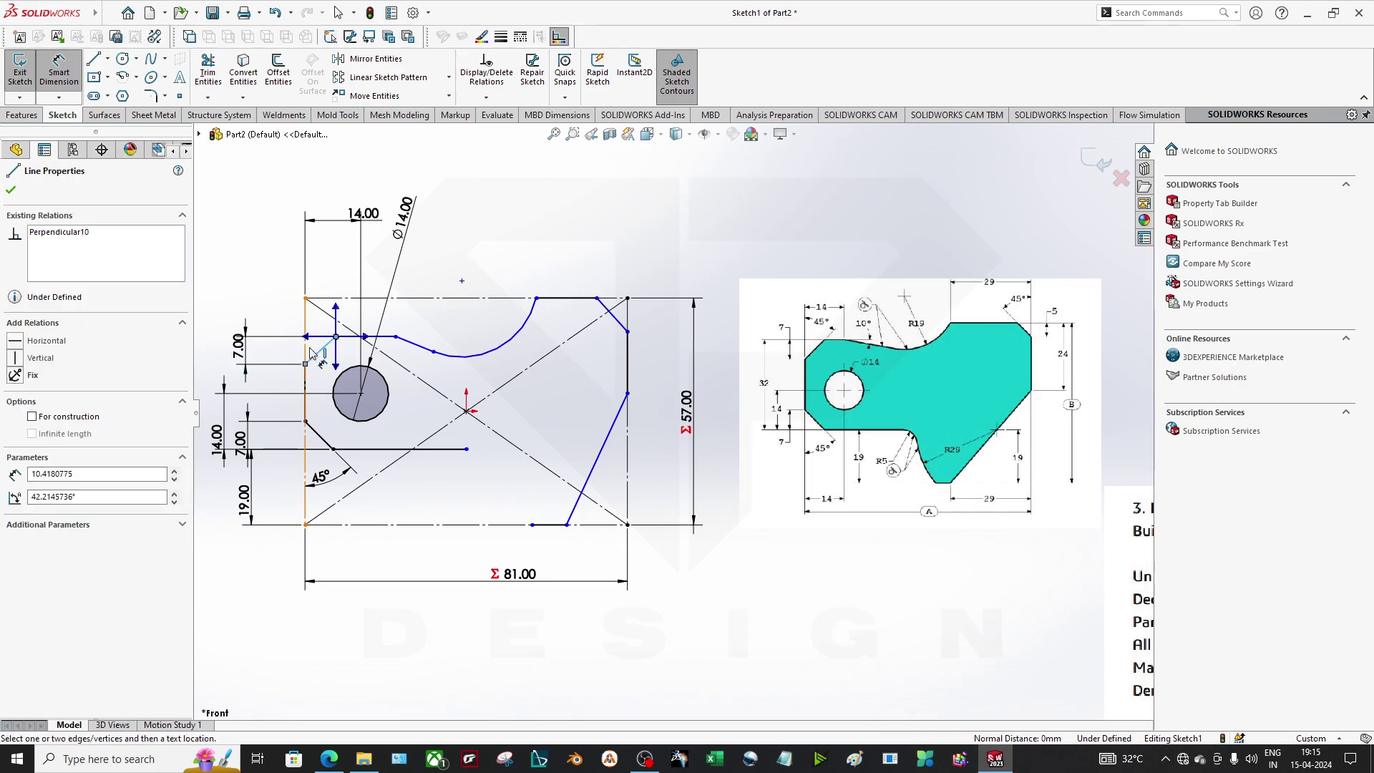
pyautogui.press('Escape')
pyautogui.click(328, 351)
pyautogui.press('Escape')
pyautogui.click(321, 350)
pyautogui.click(306, 341)
pyautogui.click(324, 267)
pyautogui.write('45')
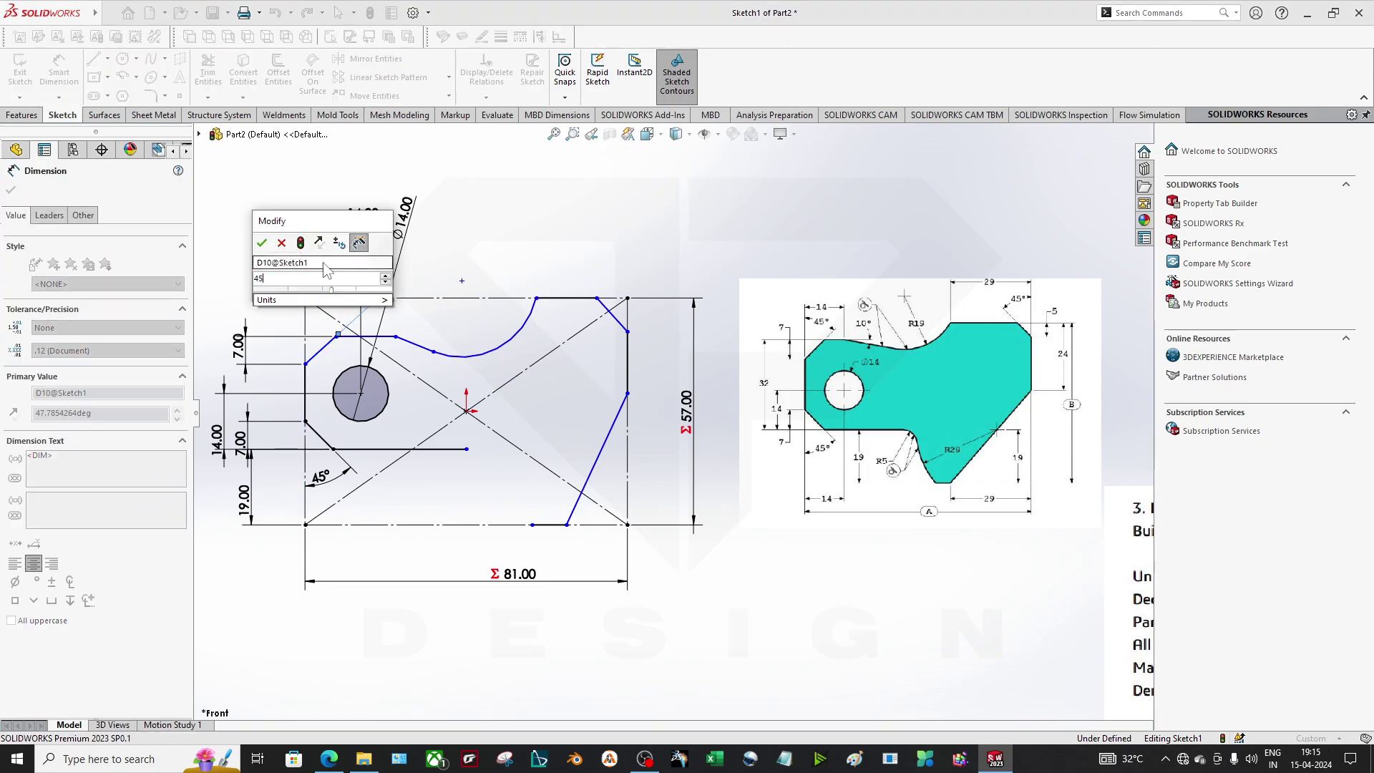
pyautogui.press('Return')
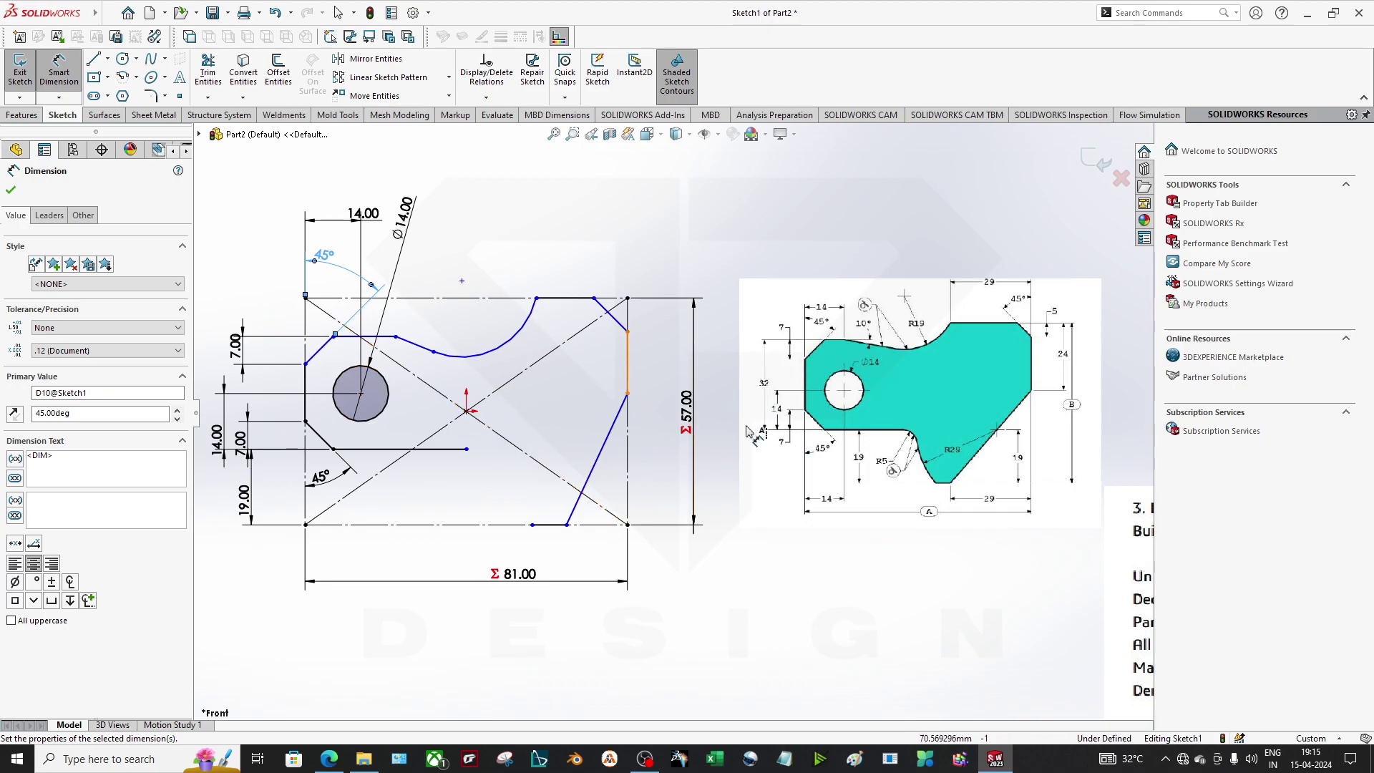
# Dimension the vertical distance between the profile's lower horizontal line and the short upper-left horizontal line as 32 mm.
pyautogui.click(362, 448)
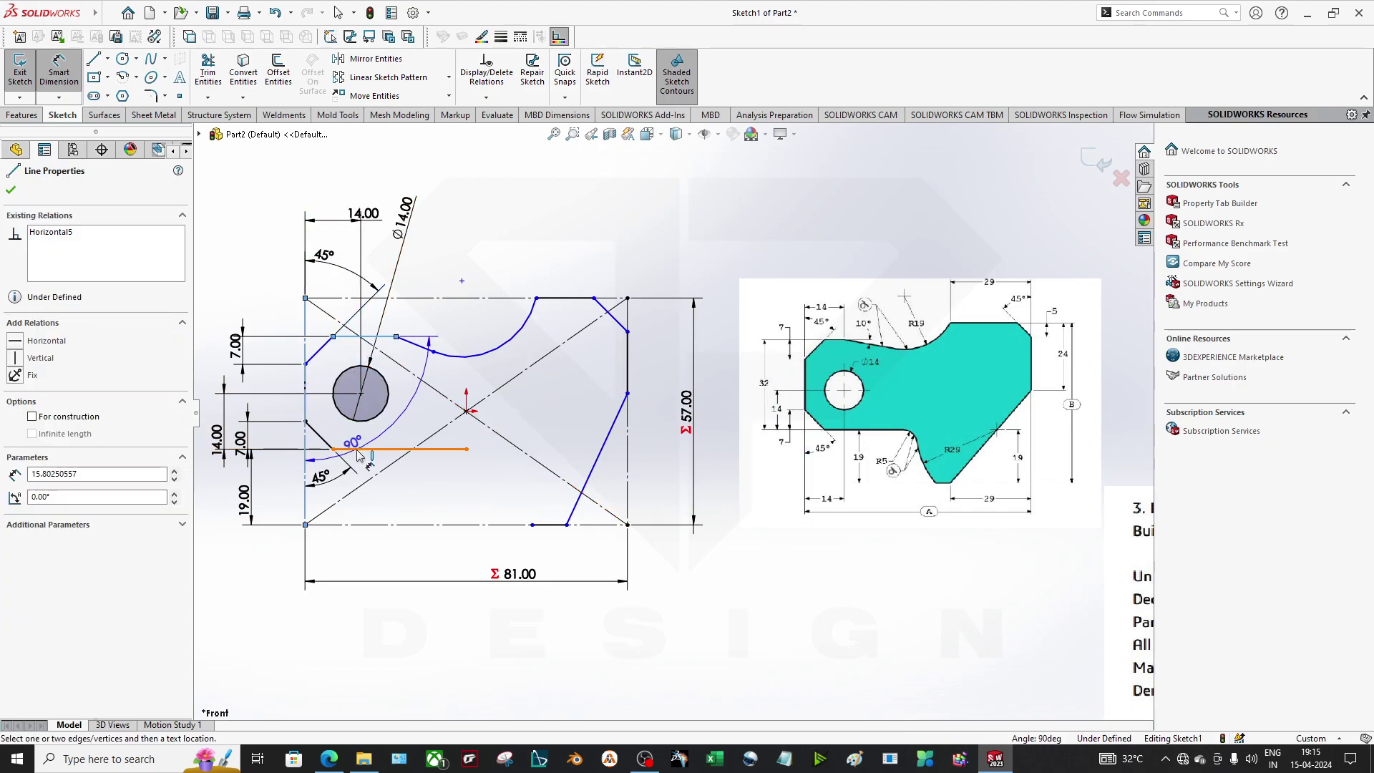
pyautogui.scroll(4, 672, 413)
pyautogui.click(494, 369)
pyautogui.click(305, 413)
pyautogui.write('3')
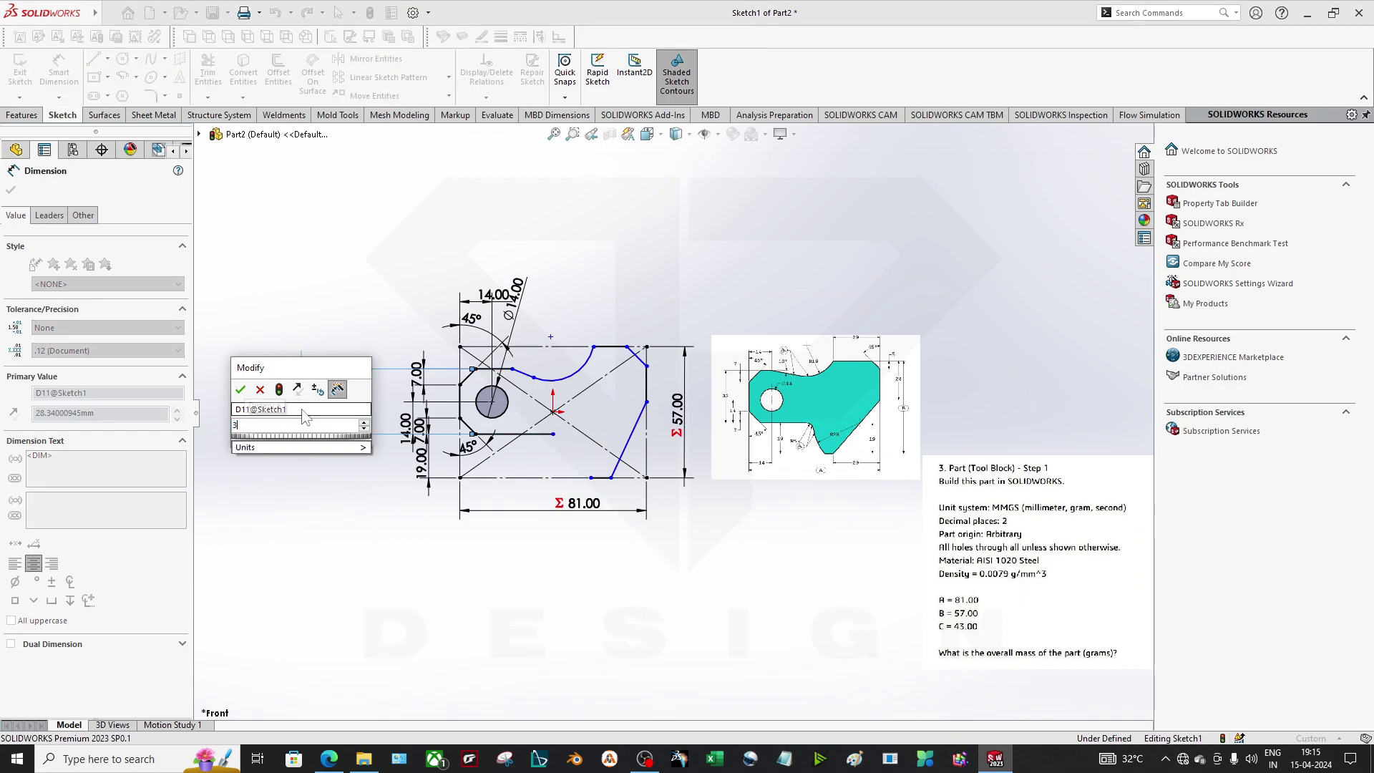
pyautogui.write('2')
pyautogui.press('Return')
# Dimension the angle between the upper-left horizontal line and the sloped line next to it as 10°.
pyautogui.scroll(-4, 473, 373)
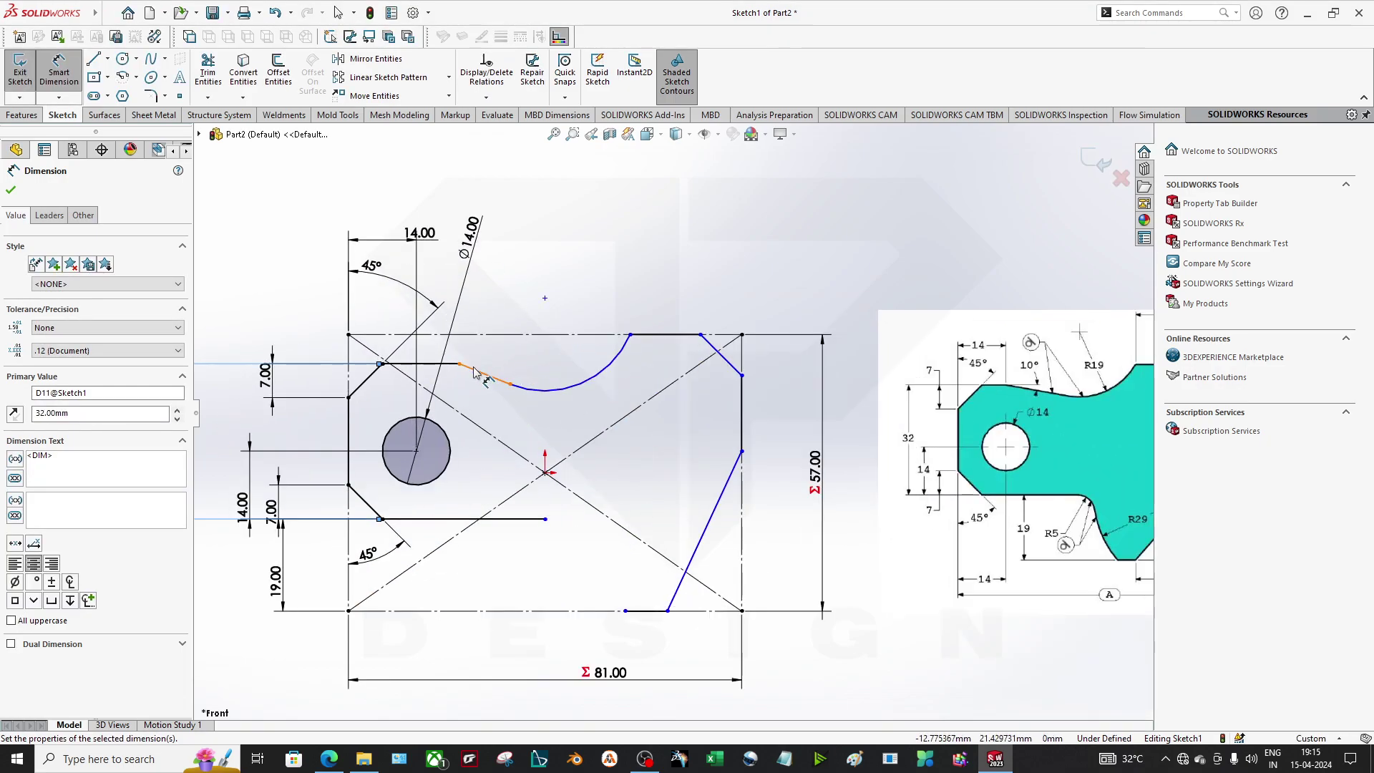
pyautogui.click(447, 363)
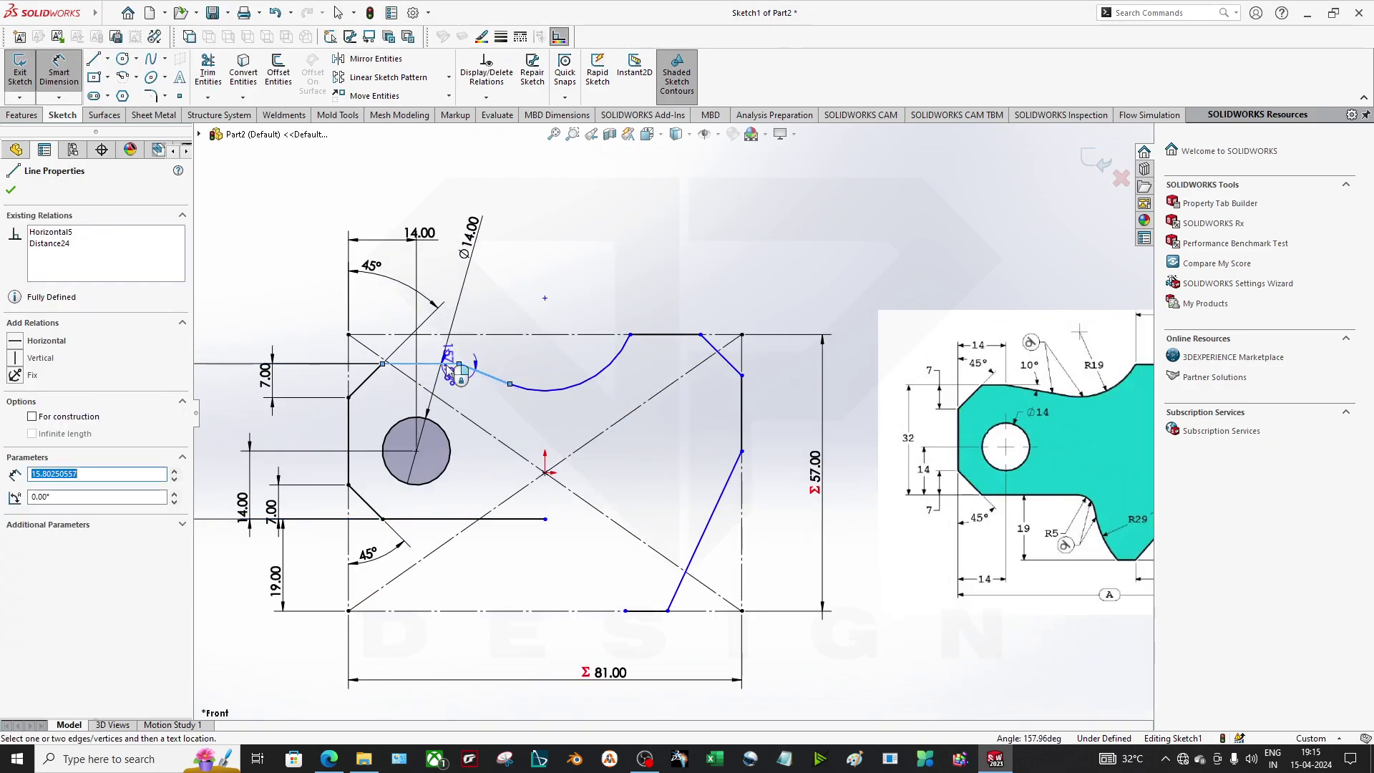
pyautogui.click(547, 384)
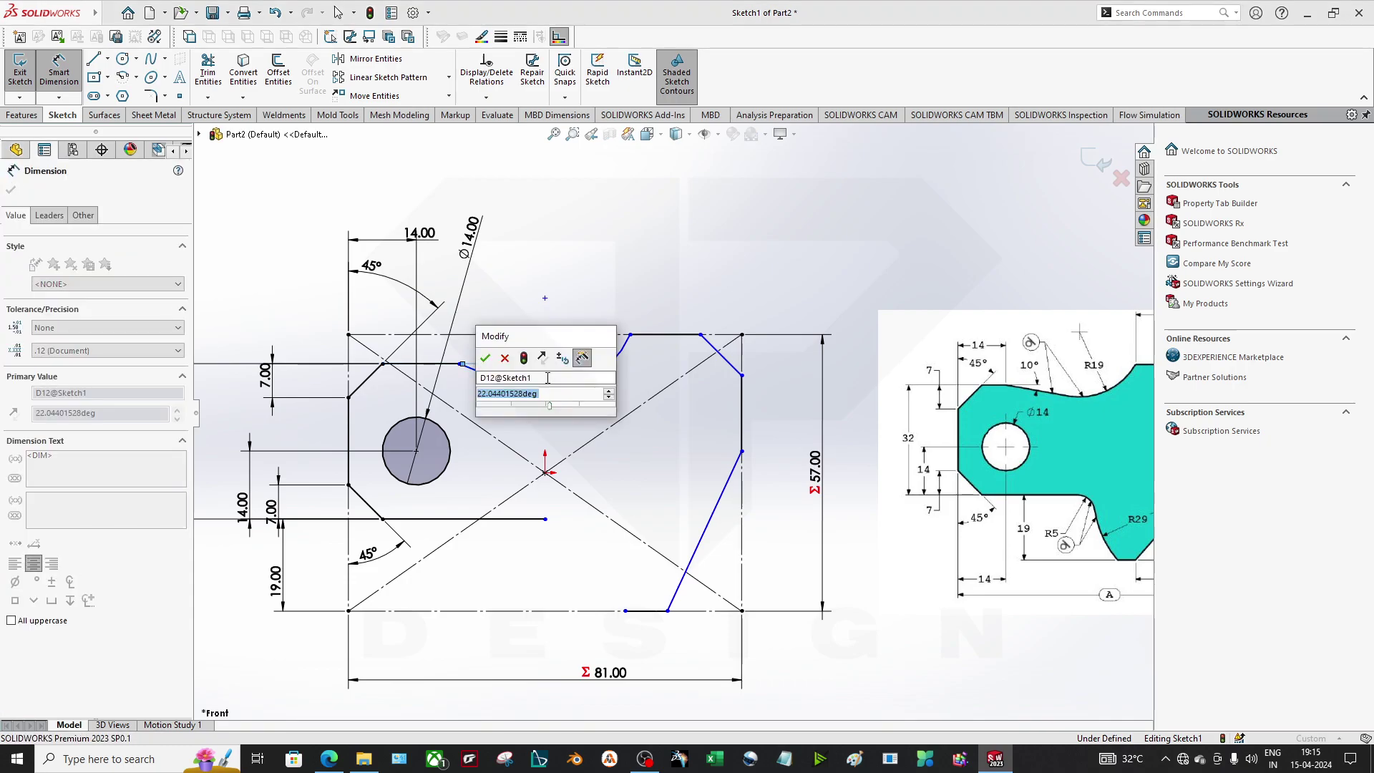
pyautogui.write('10')
pyautogui.press('Return')
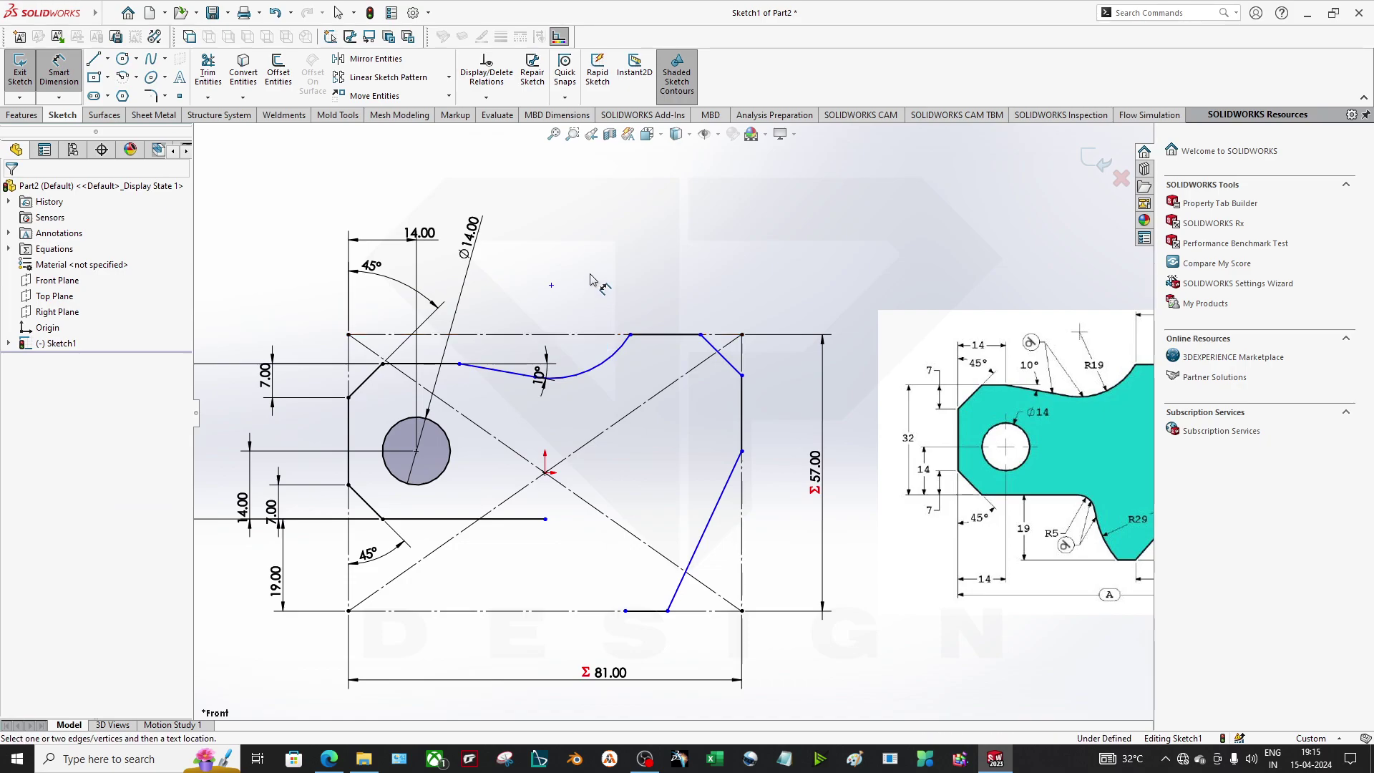
# Dimension the radius of the concave arc on the profile's upper side as 19 mm.
pyautogui.click(611, 356)
pyautogui.click(601, 293)
pyautogui.write('19')
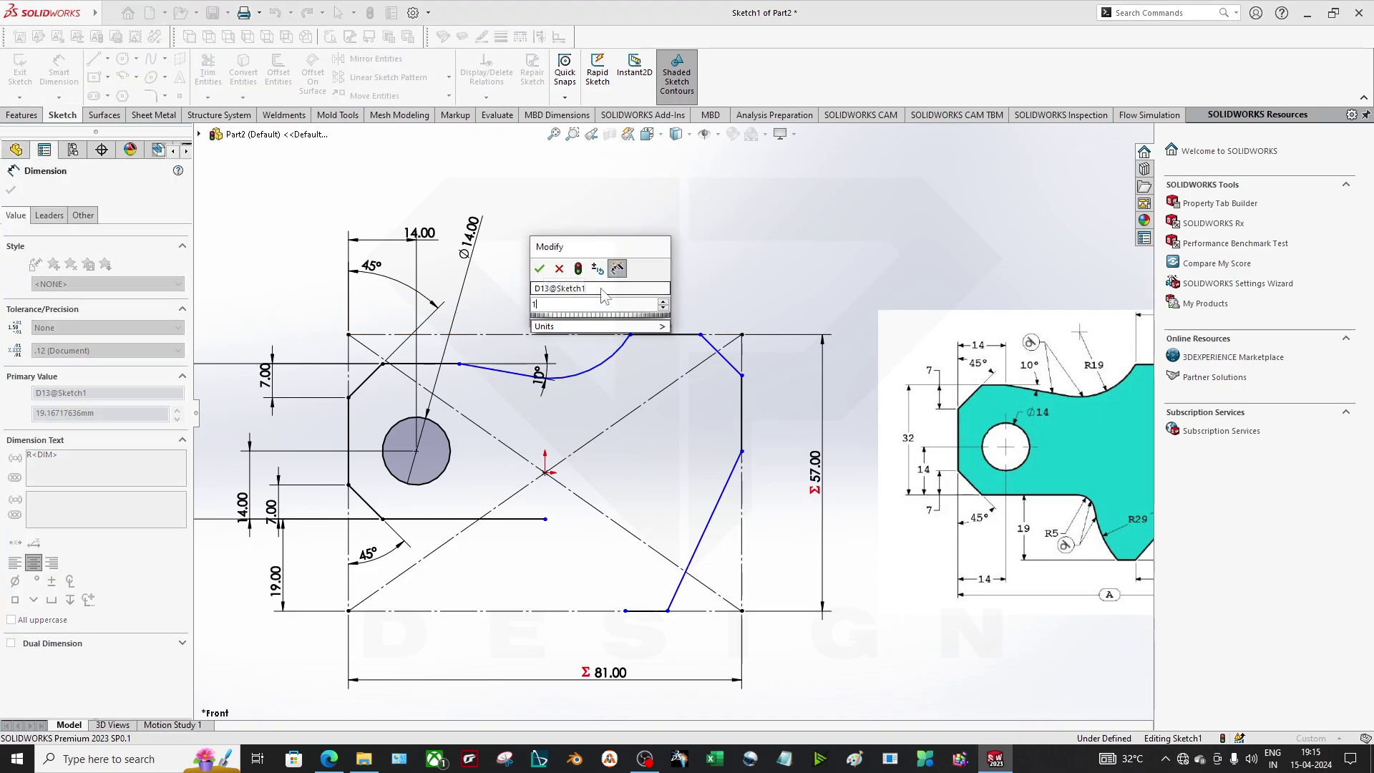
pyautogui.press('Return')
# Dimension the horizontal distance from the arc's upper endpoint to the profile's right edge as 29 mm.
pyautogui.scroll(2, 698, 322)
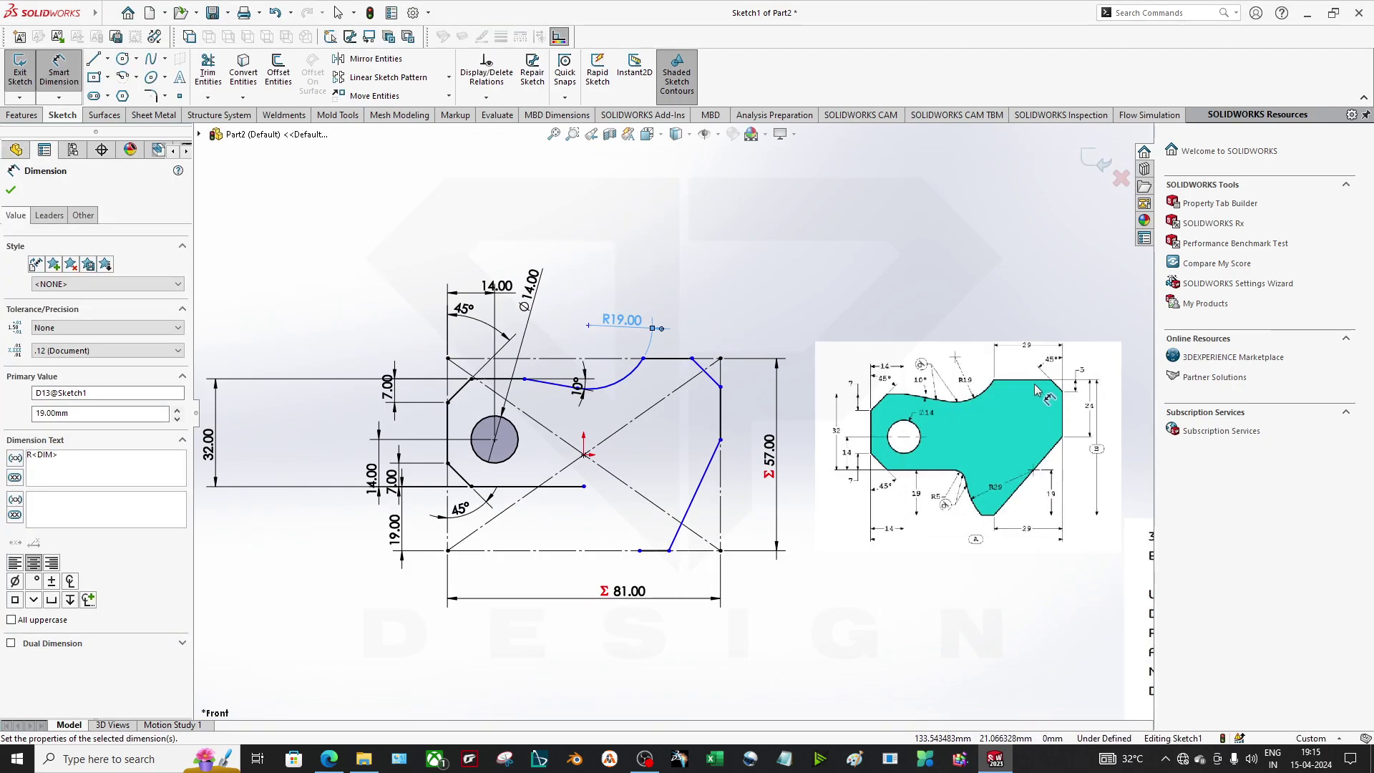
pyautogui.scroll(-2, 1037, 390)
pyautogui.click(439, 355)
pyautogui.click(551, 392)
pyautogui.click(528, 280)
pyautogui.write('29')
pyautogui.press('Return')
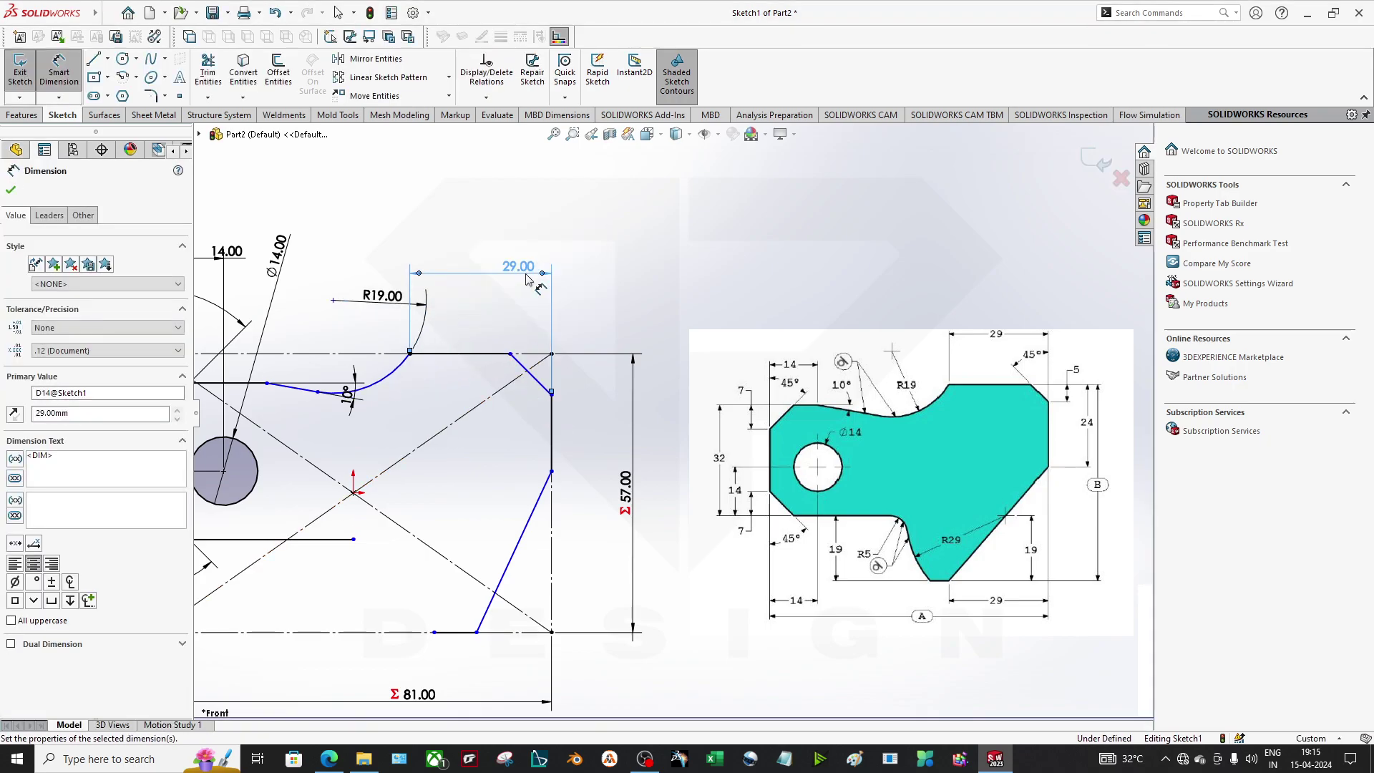
# Add a driven angle dimension between the profile's upper-right diagonal and the rectangle's right side.
pyautogui.click(535, 385)
pyautogui.click(551, 405)
pyautogui.click(527, 319)
pyautogui.press('Return')
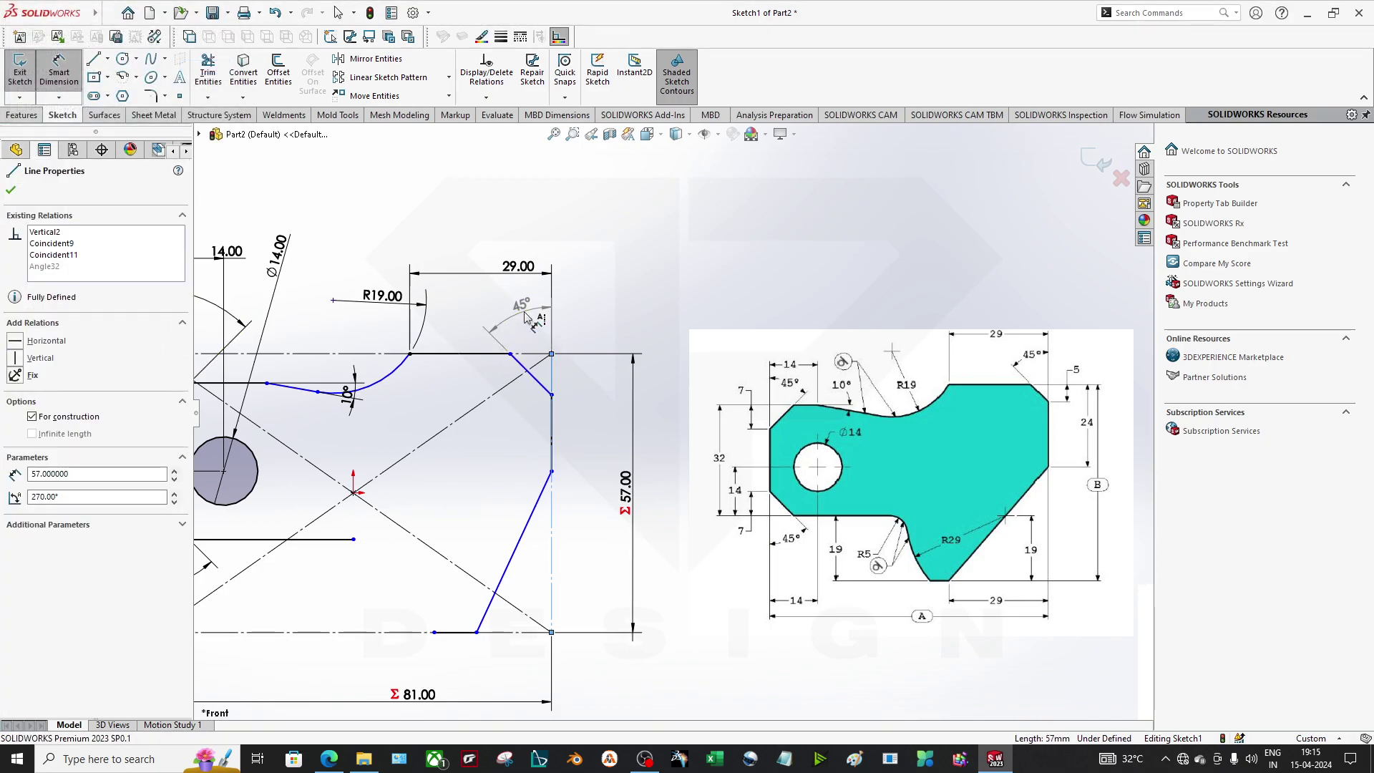
# Dimension the vertical distance from the rectangle's upper-right corner to the upper-right diagonal's lower endpoint as 5 mm.
pyautogui.click(552, 395)
pyautogui.click(551, 355)
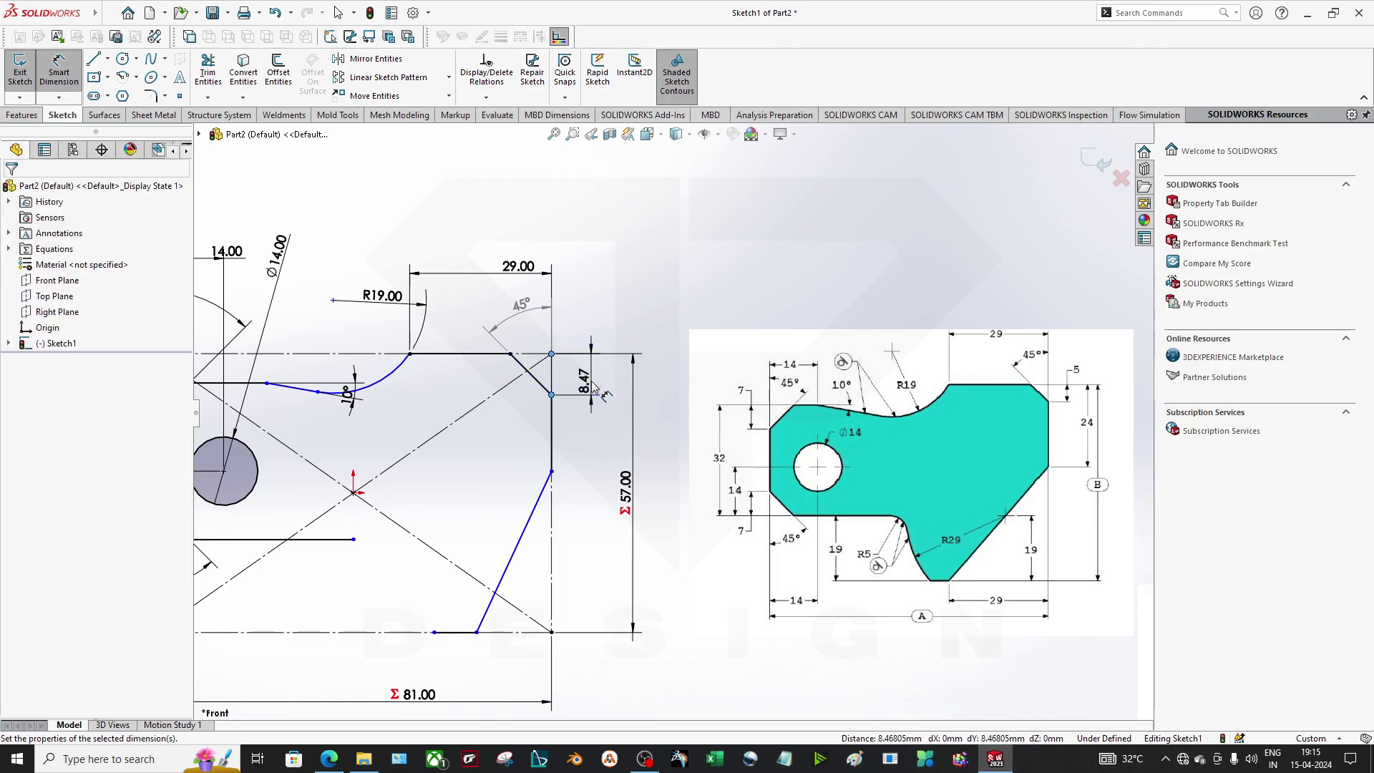
pyautogui.click(593, 387)
pyautogui.write('5')
pyautogui.press('Return')
# Dimension the horizontal distance from the rectangle's left side to the start of the 10° sloped line as 14 mm.
pyautogui.keyDown('ctrl'); pyautogui.moveTo(422, 401); pyautogui.dragTo(503, 403, button='middle'); pyautogui.keyUp('ctrl')
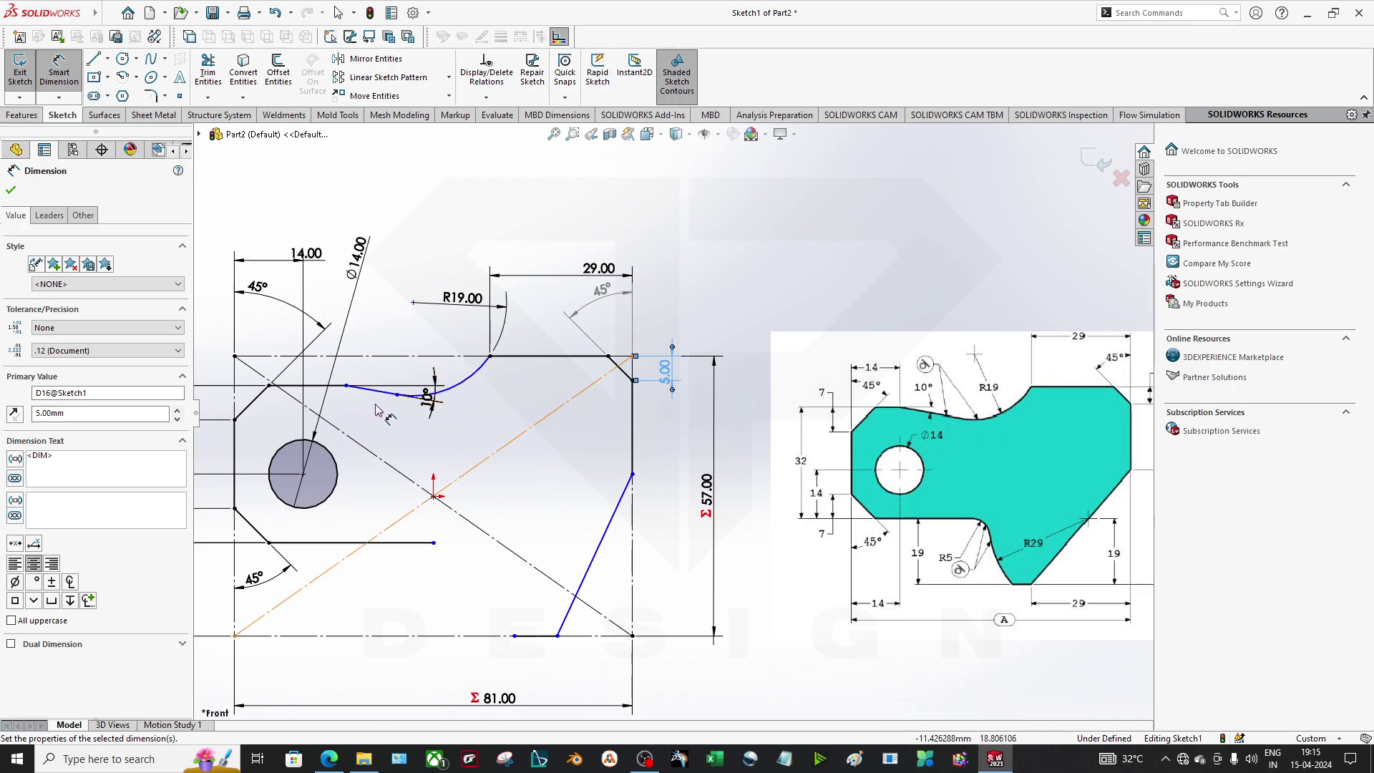
pyautogui.click(346, 387)
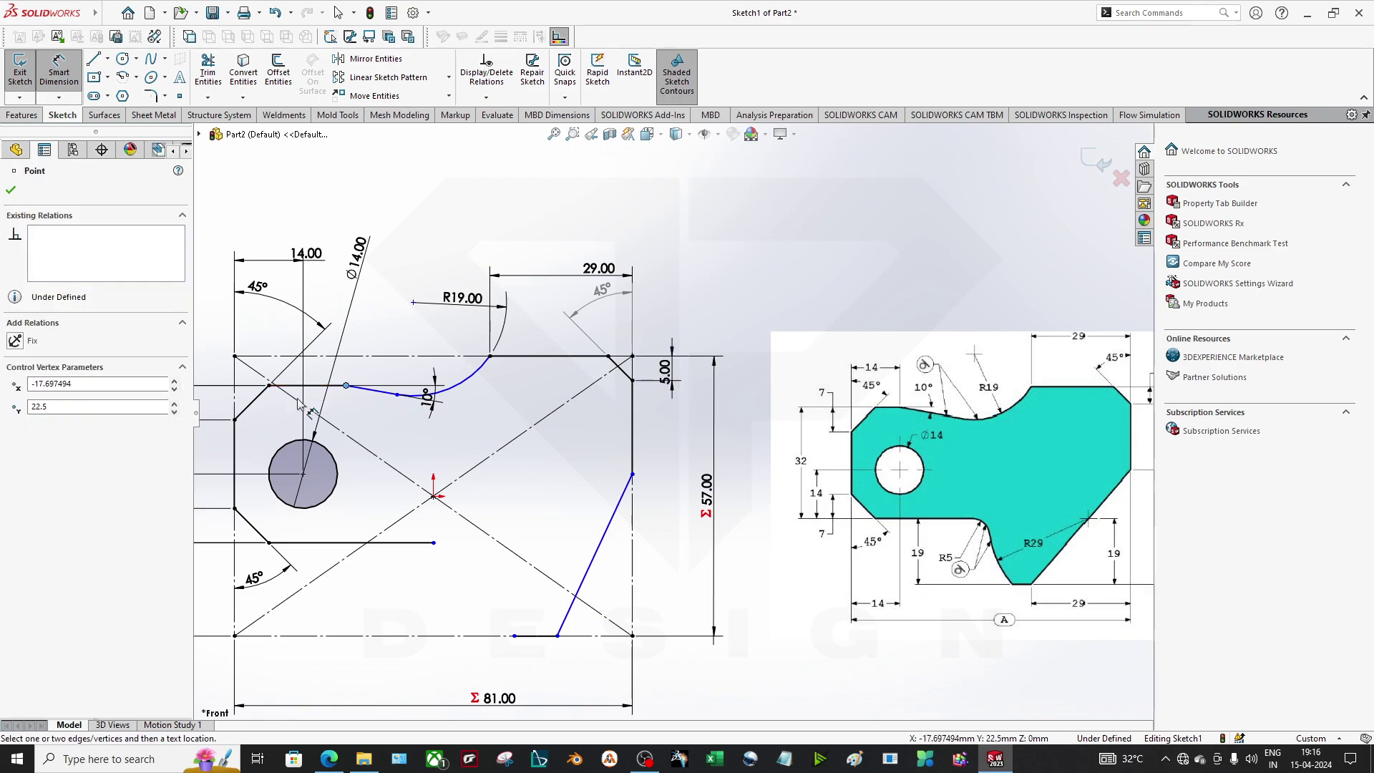
pyautogui.keyDown('ctrl'); pyautogui.click(240, 415); pyautogui.keyUp('ctrl')
pyautogui.click(307, 244)
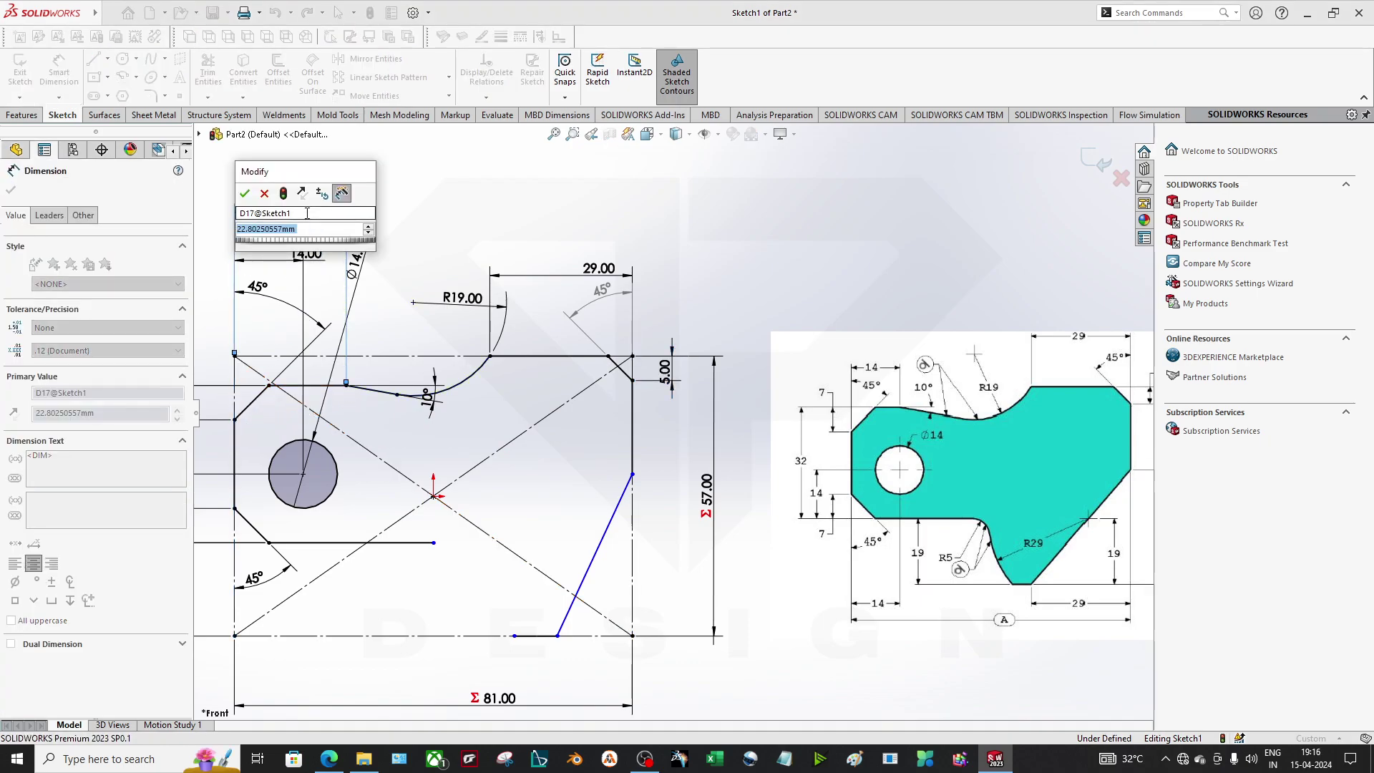
pyautogui.write('14')
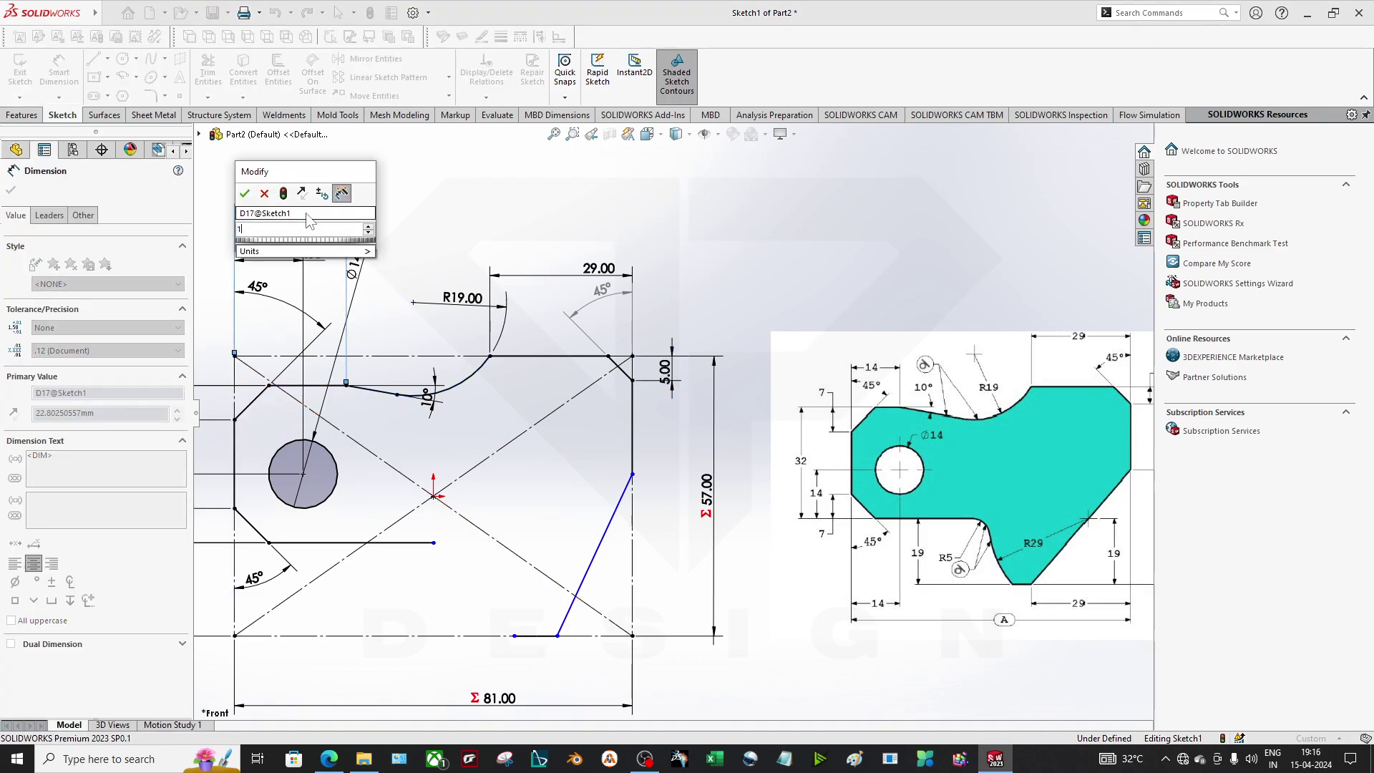
pyautogui.press('Return')
pyautogui.press('Escape')
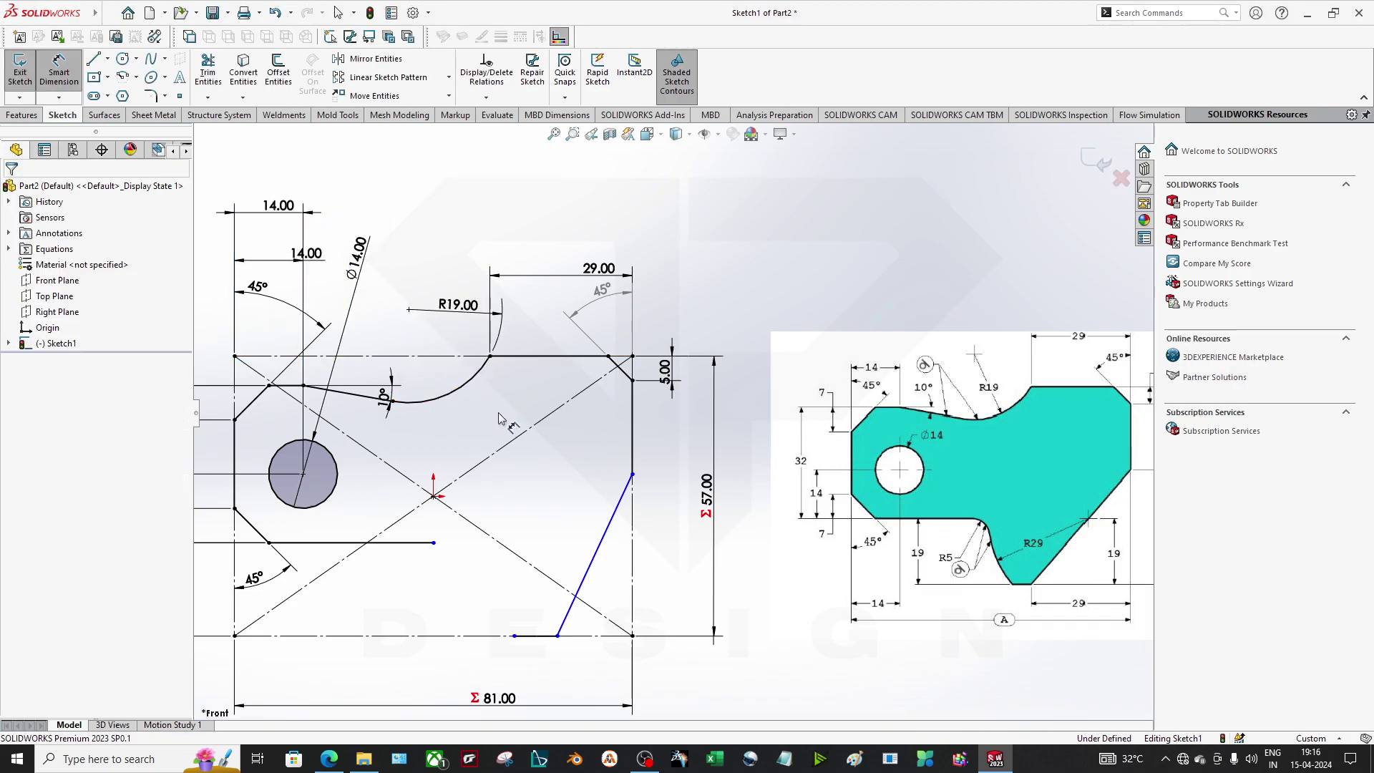
# Dimension the vertical distance from the rectangle's upper-right corner to the lower end of the profile's right edge as 24 mm.
pyautogui.scroll(2, 501, 458)
pyautogui.scroll(-2, 636, 482)
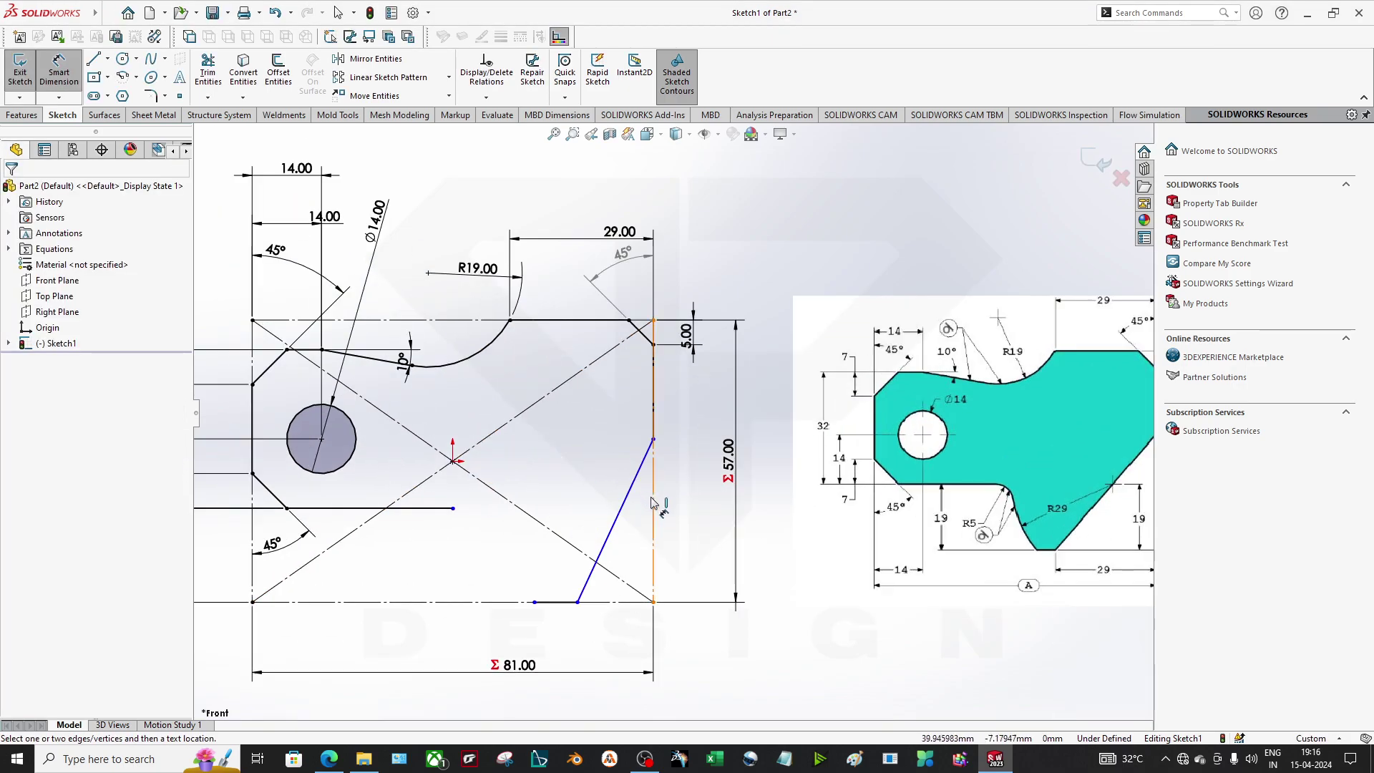
pyautogui.scroll(2, 653, 504)
pyautogui.scroll(-1, 1035, 473)
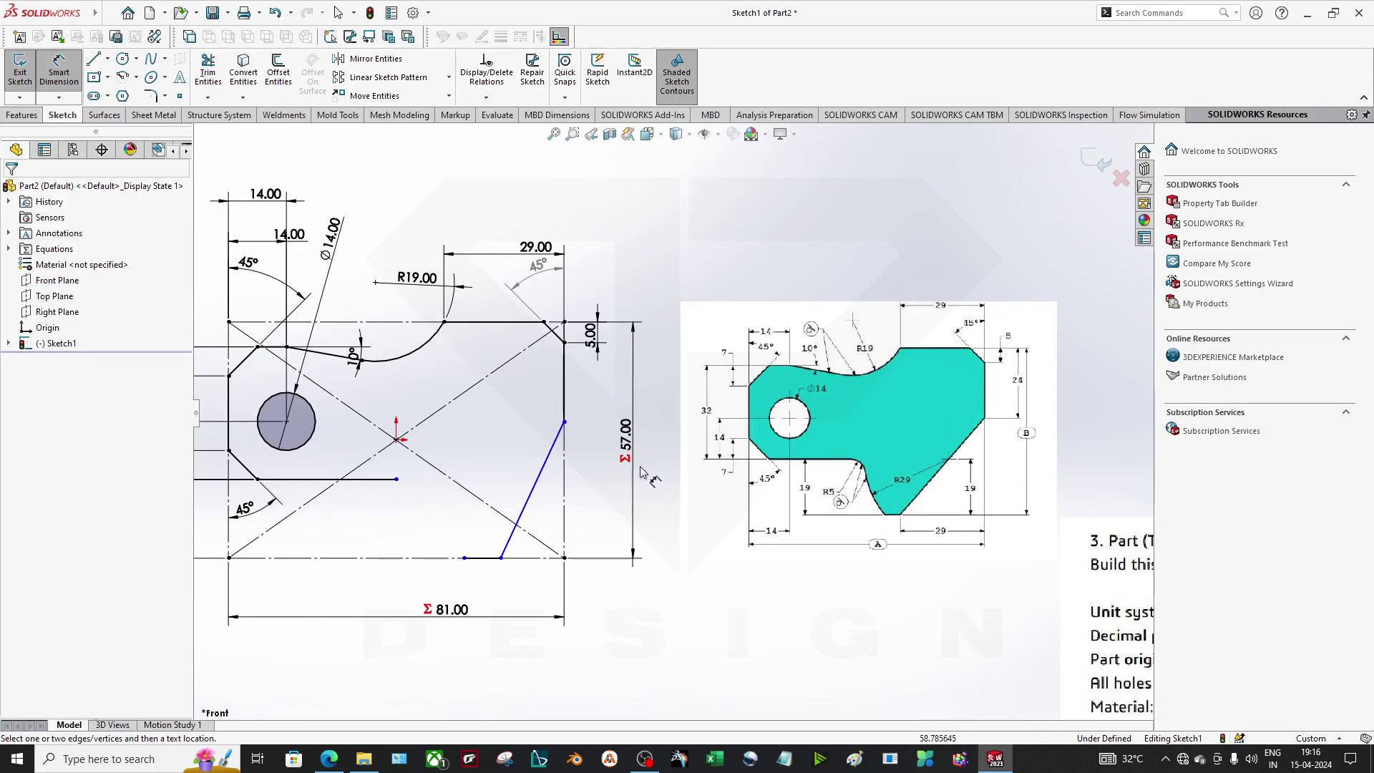
pyautogui.click(564, 383)
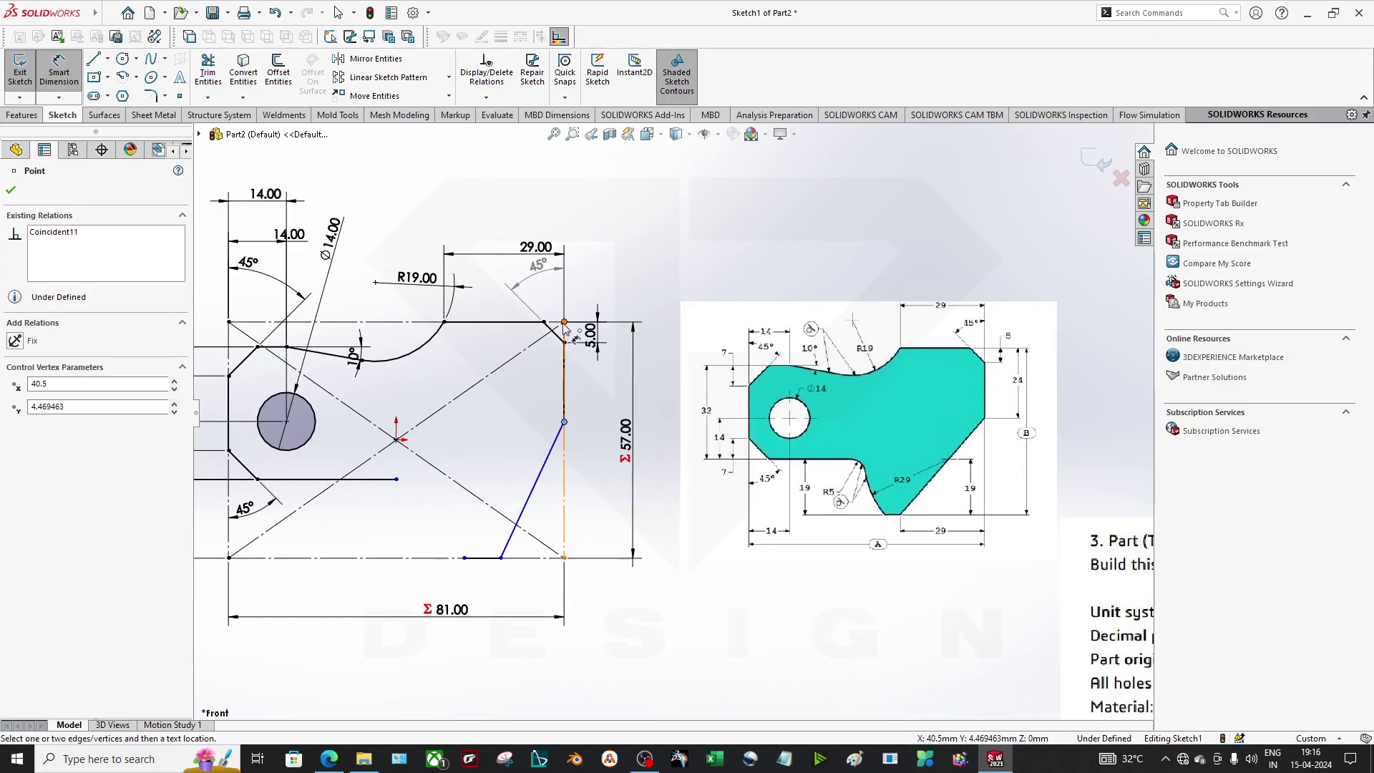
pyautogui.click(603, 402)
pyautogui.write('24')
pyautogui.press('Return')
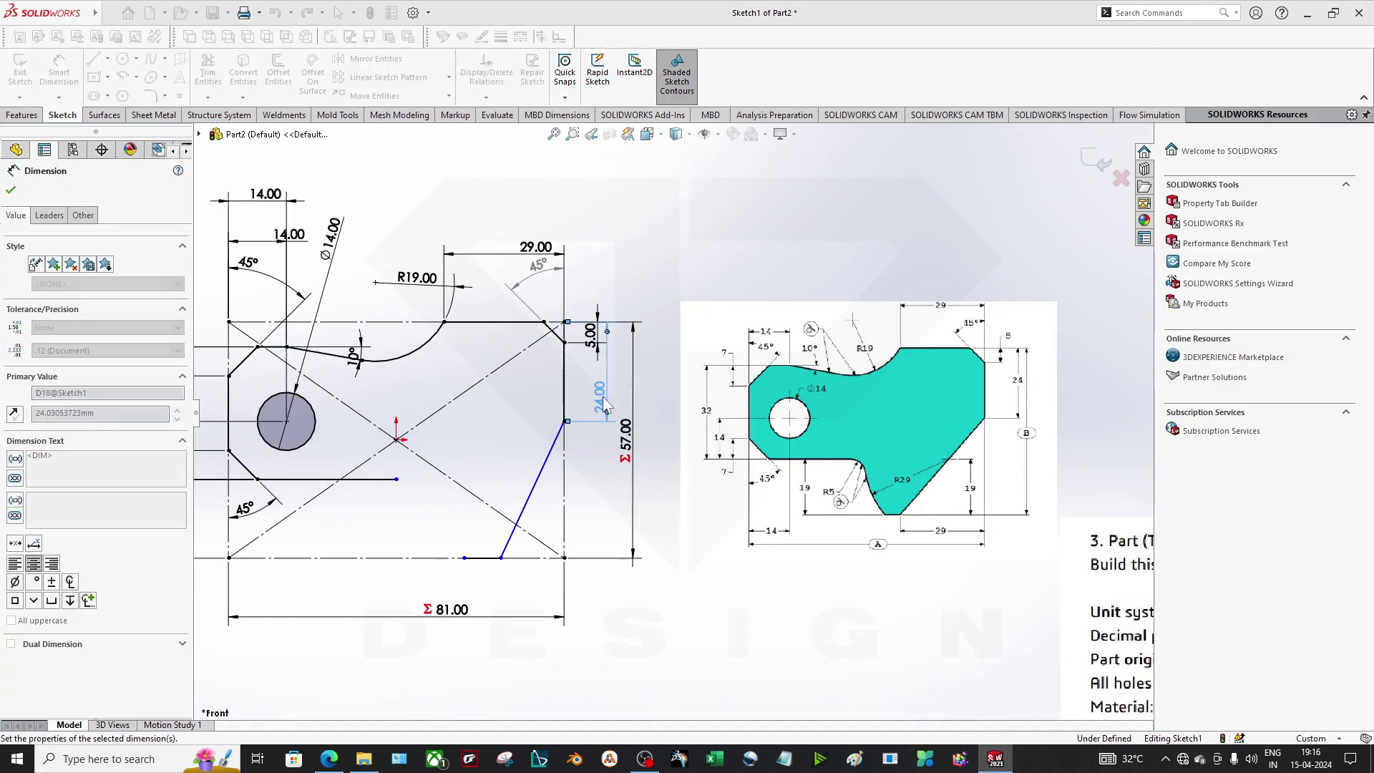
pyautogui.click(580, 506)
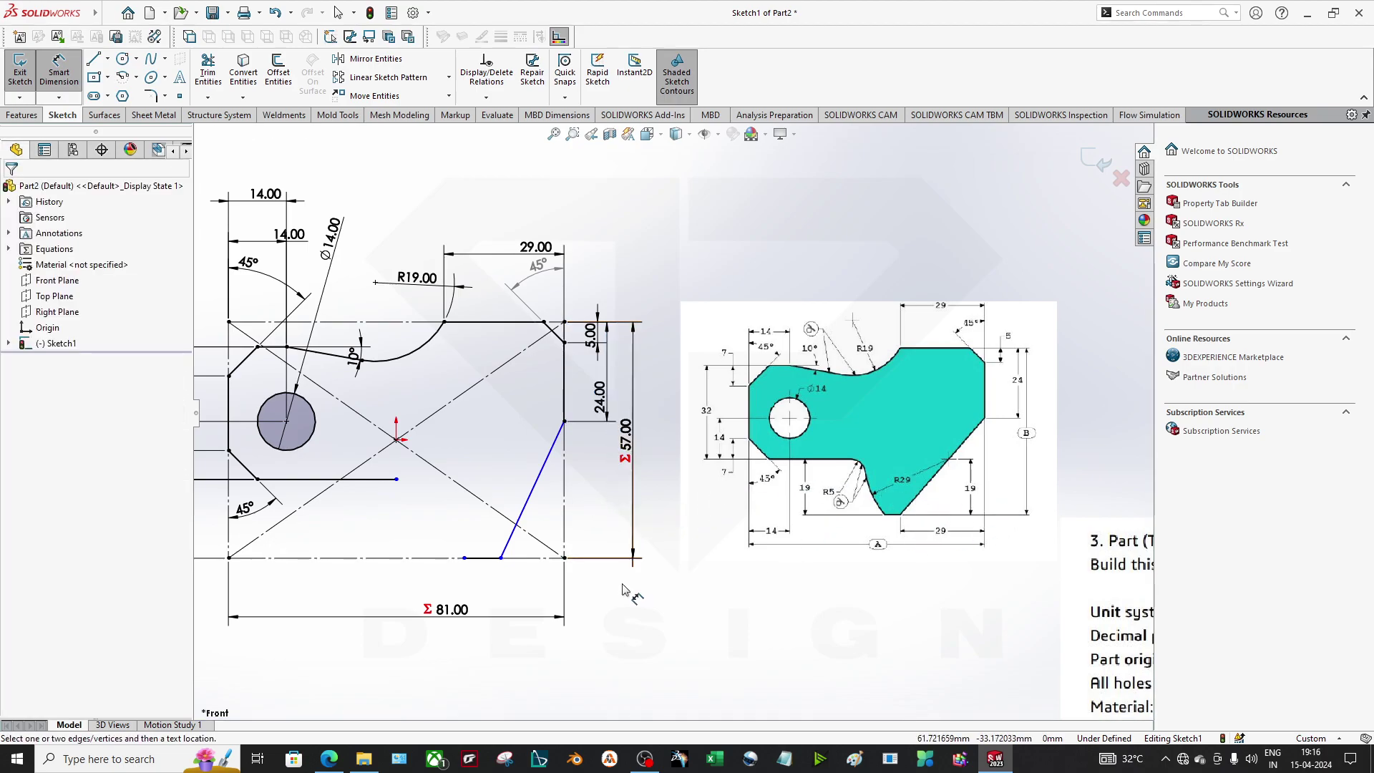
# Dimension the horizontal distance from the slanted edge's lower end to the rectangle's lower-right corner as 29 mm, and move the short bottom line's free end outward.
pyautogui.click(501, 557)
pyautogui.click(565, 558)
pyautogui.click(529, 681)
pyautogui.write('29')
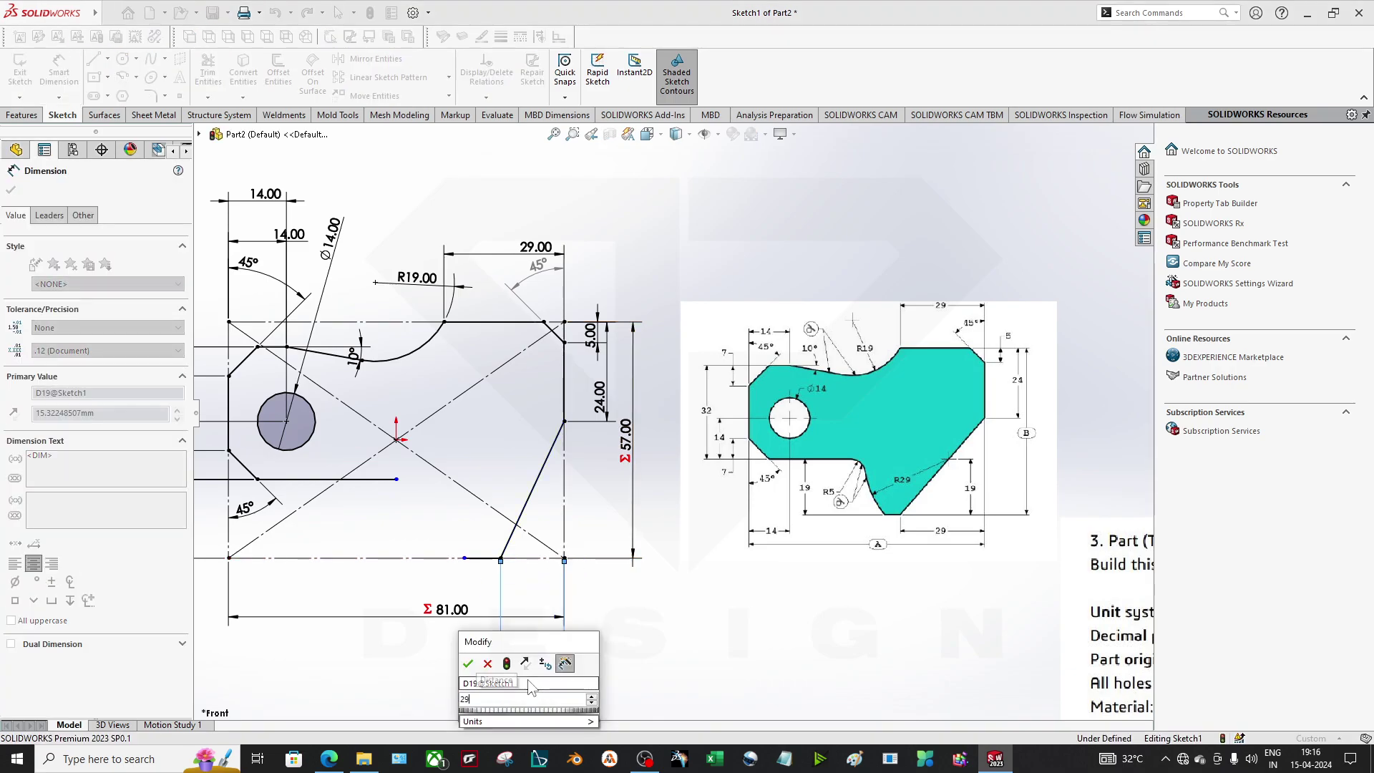
pyautogui.press('Return')
pyautogui.press('Escape')
pyautogui.moveTo(465, 558); pyautogui.dragTo(406, 566)
pyautogui.click(422, 600)
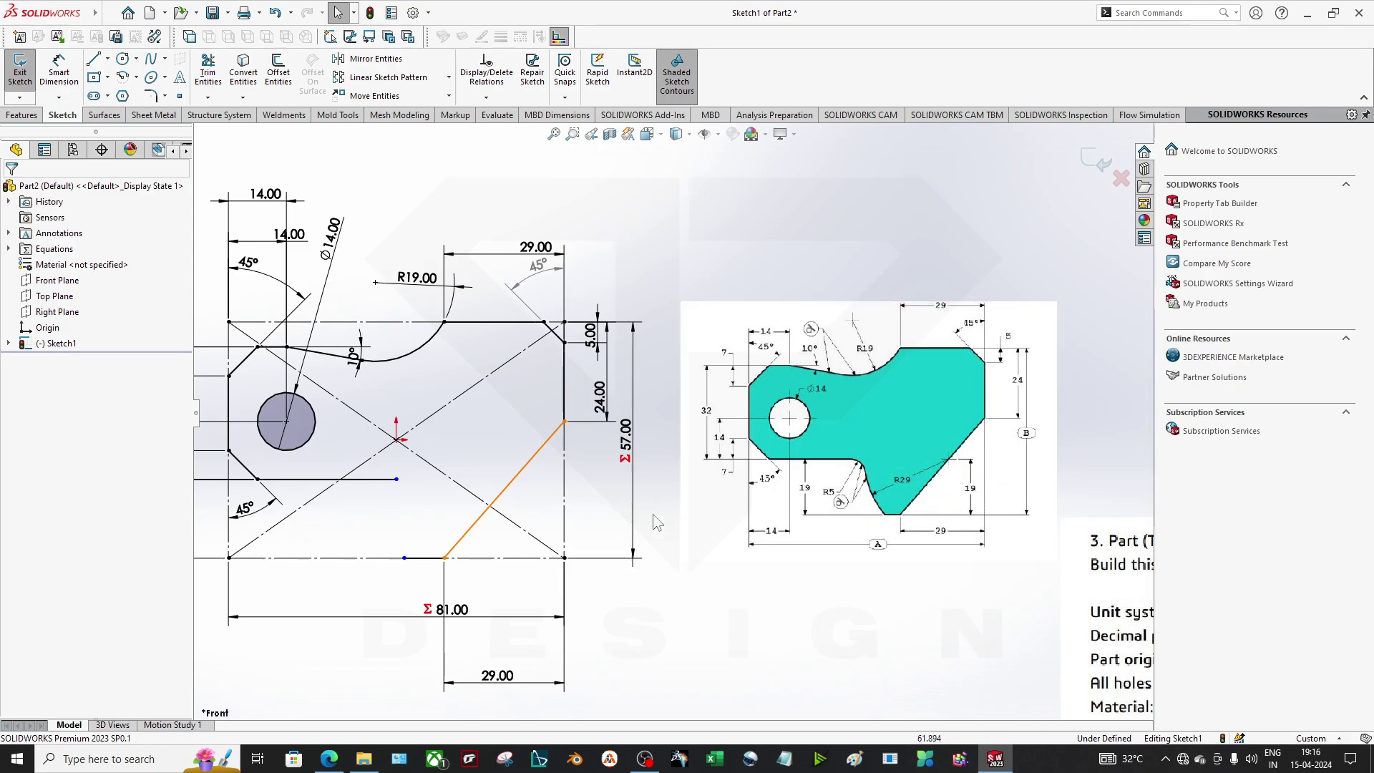
# Sketch a centerpoint arc of about 35 mm radius, centred on the slanted edge, crossing the short bottom line and the profile's lower horizontal line.
pyautogui.click(136, 77)
pyautogui.click(154, 96)
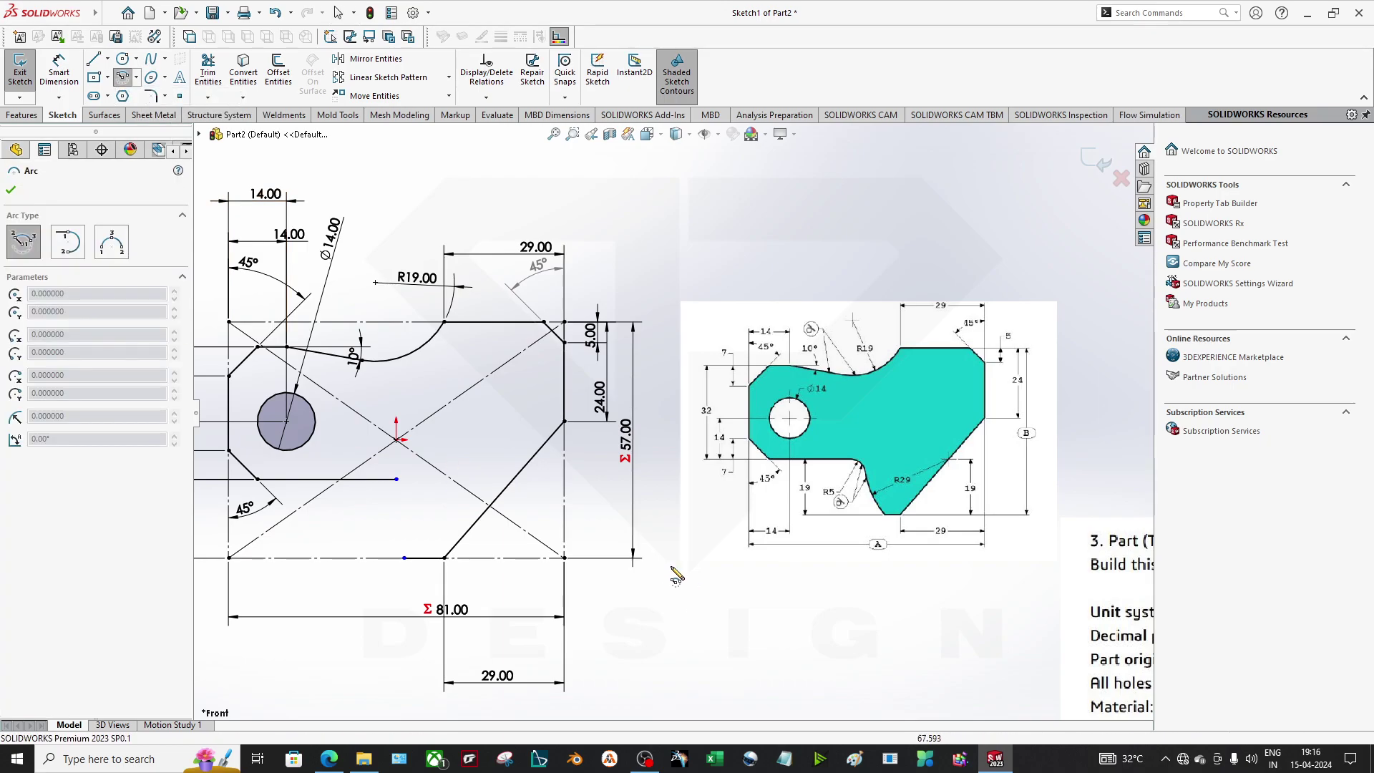
pyautogui.click(505, 490)
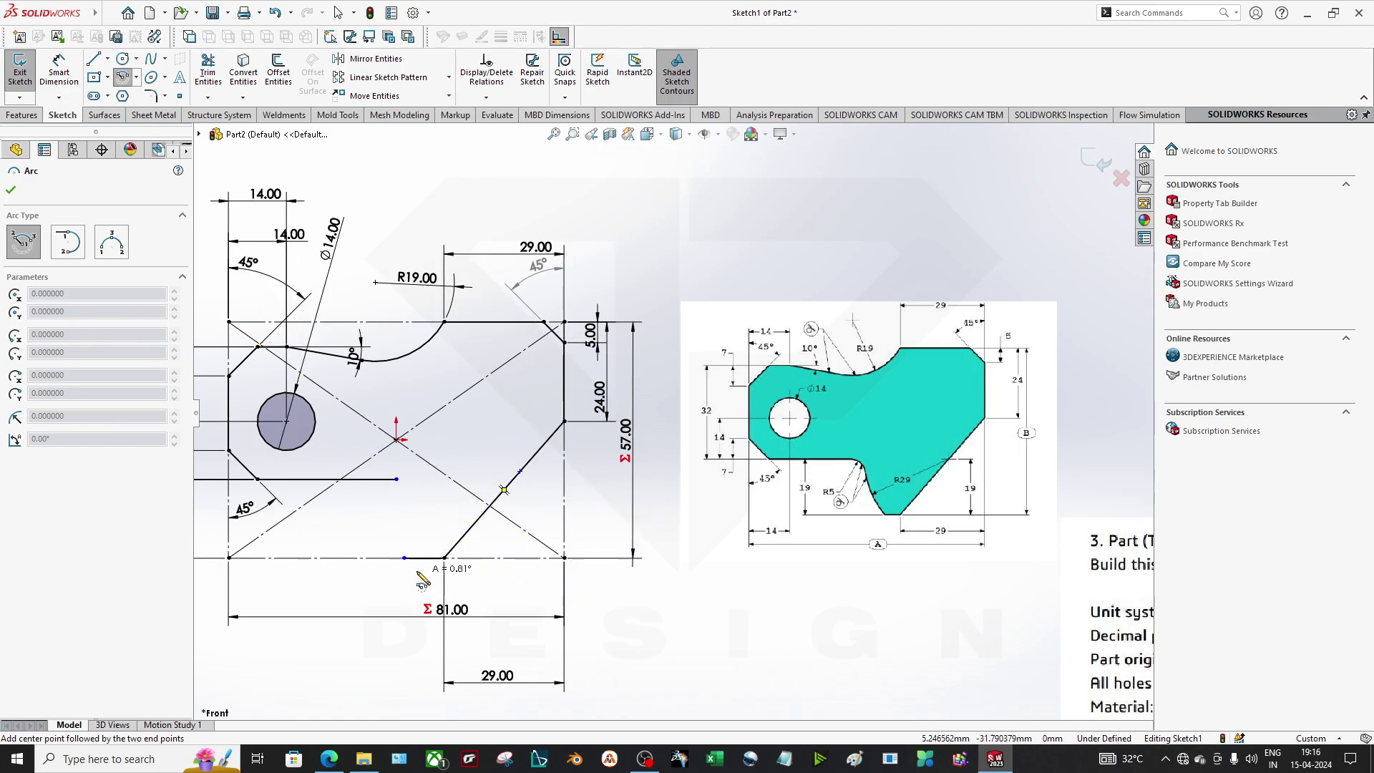
pyautogui.click(420, 574)
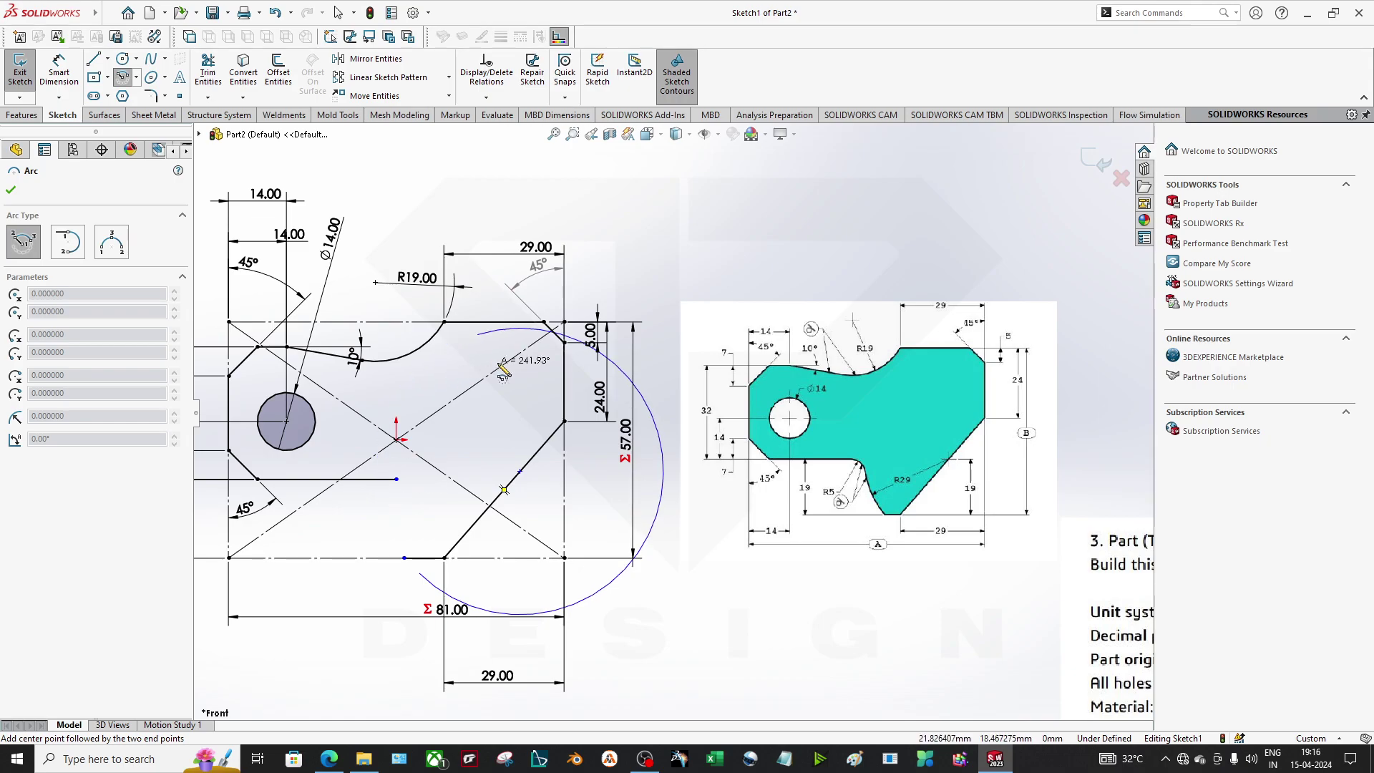
pyautogui.click(401, 465)
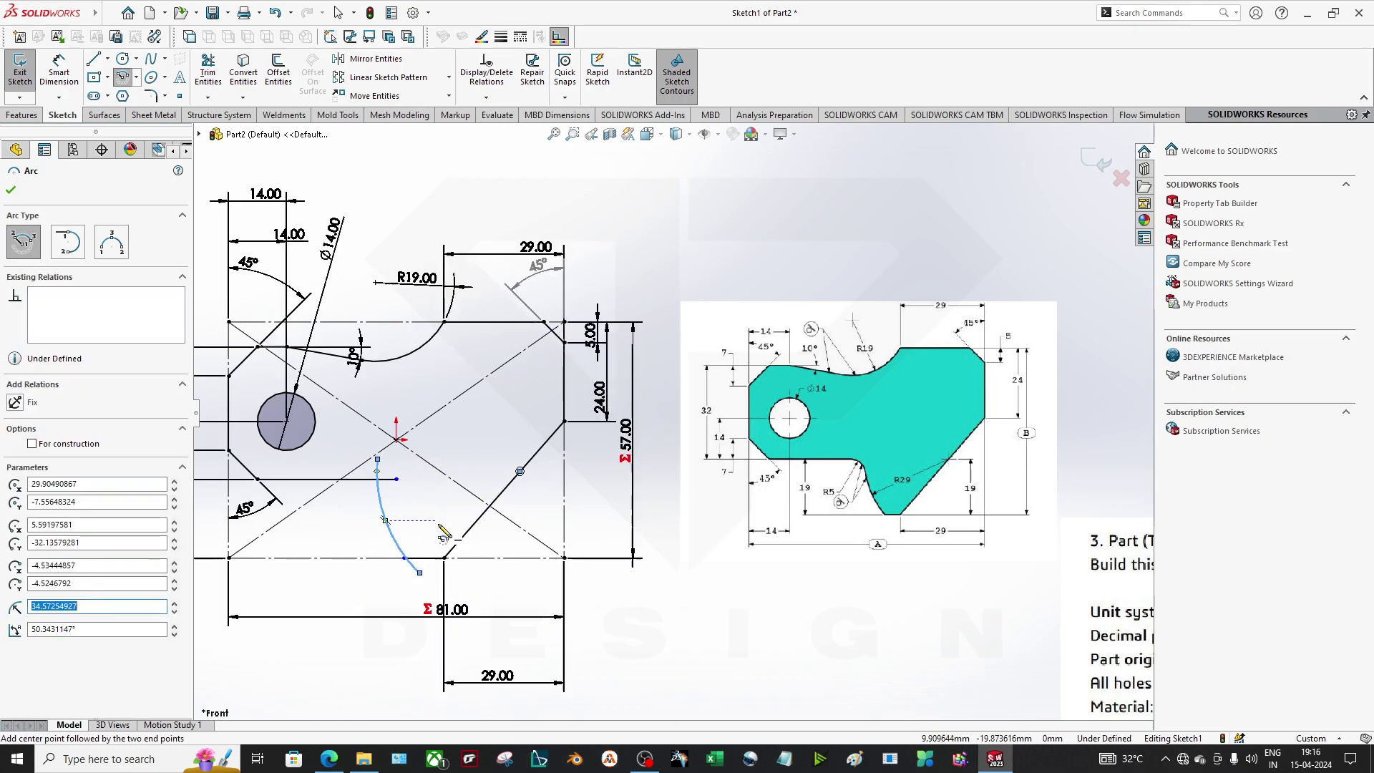
pyautogui.press('Escape')
pyautogui.press('Escape')
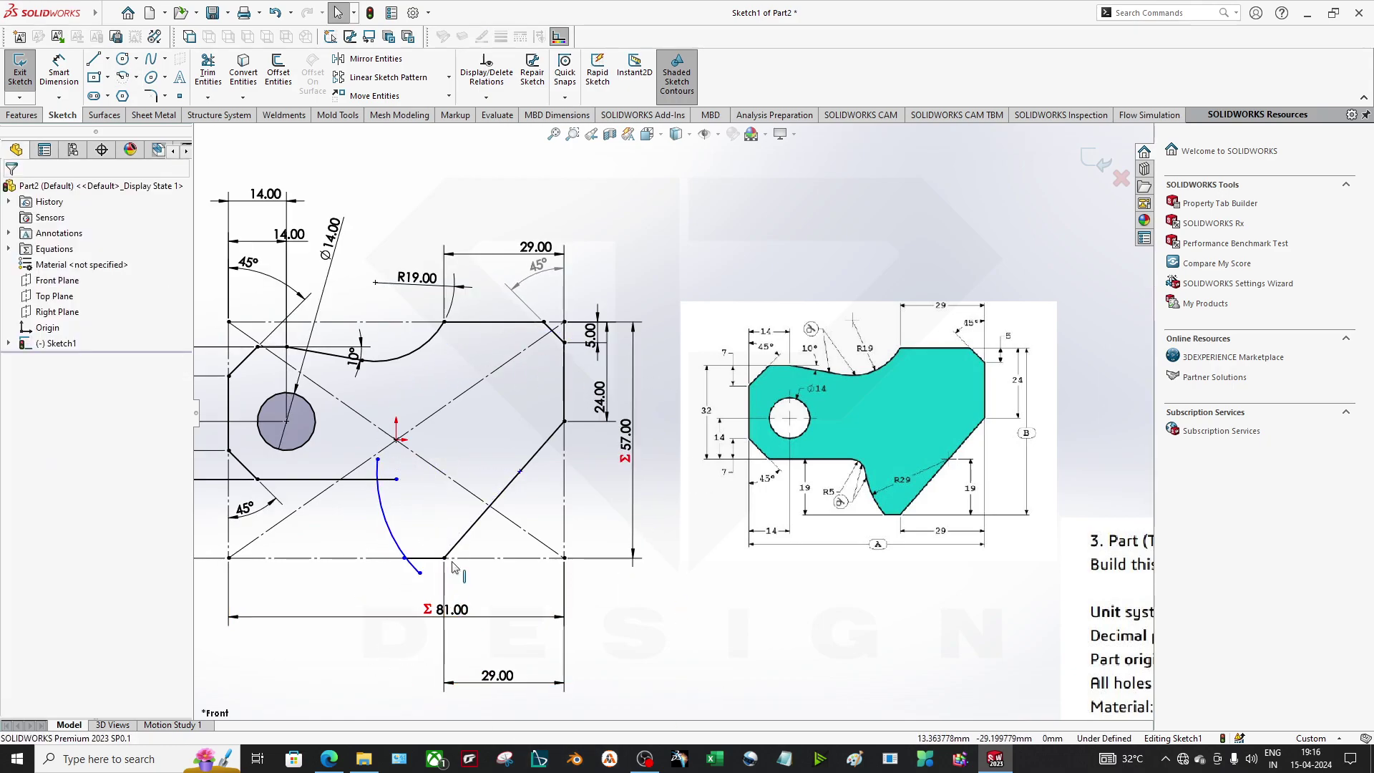
# Dimension the vertical distance from the new arc's centre to the rectangle's lower side as 19 mm.
pyautogui.press('d')
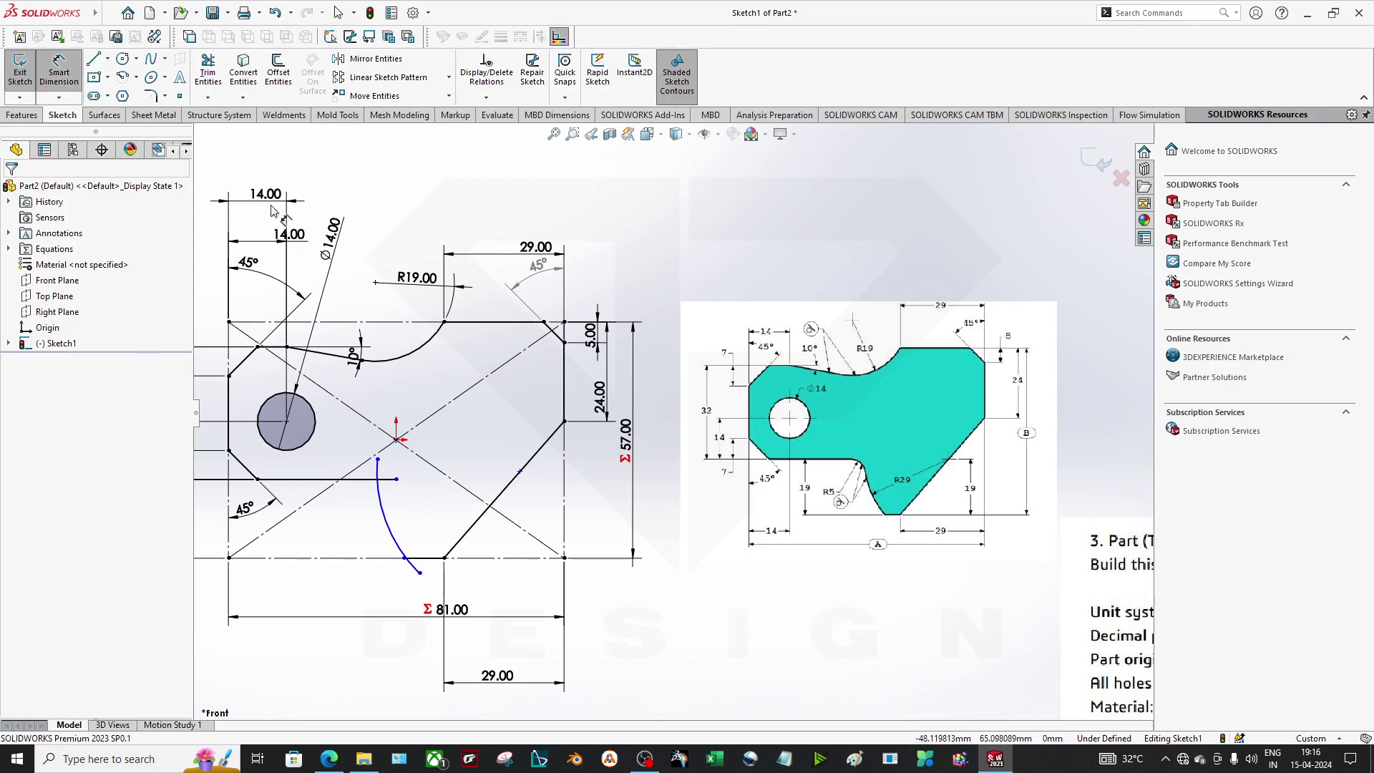
pyautogui.click(520, 473)
pyautogui.click(531, 557)
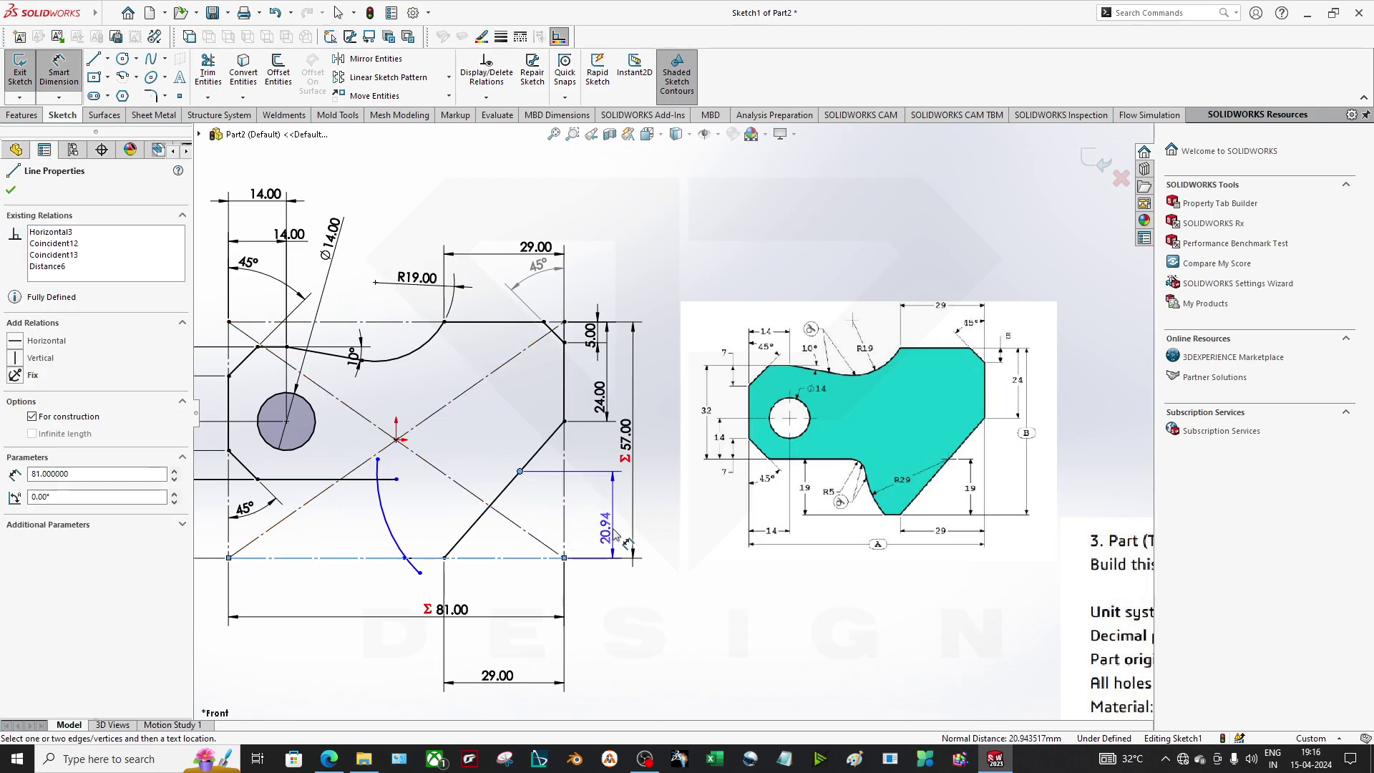
pyautogui.click(614, 529)
pyautogui.write('9')
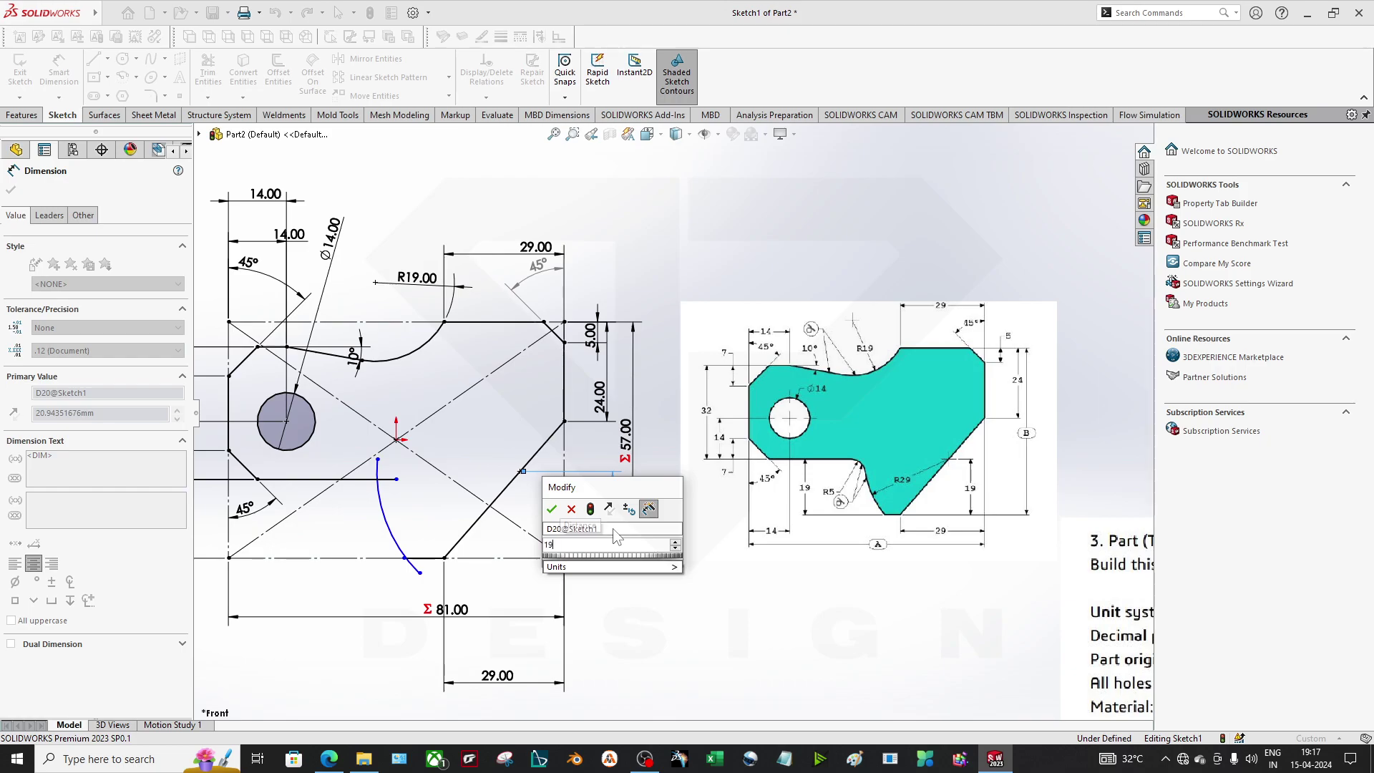
pyautogui.press('Return')
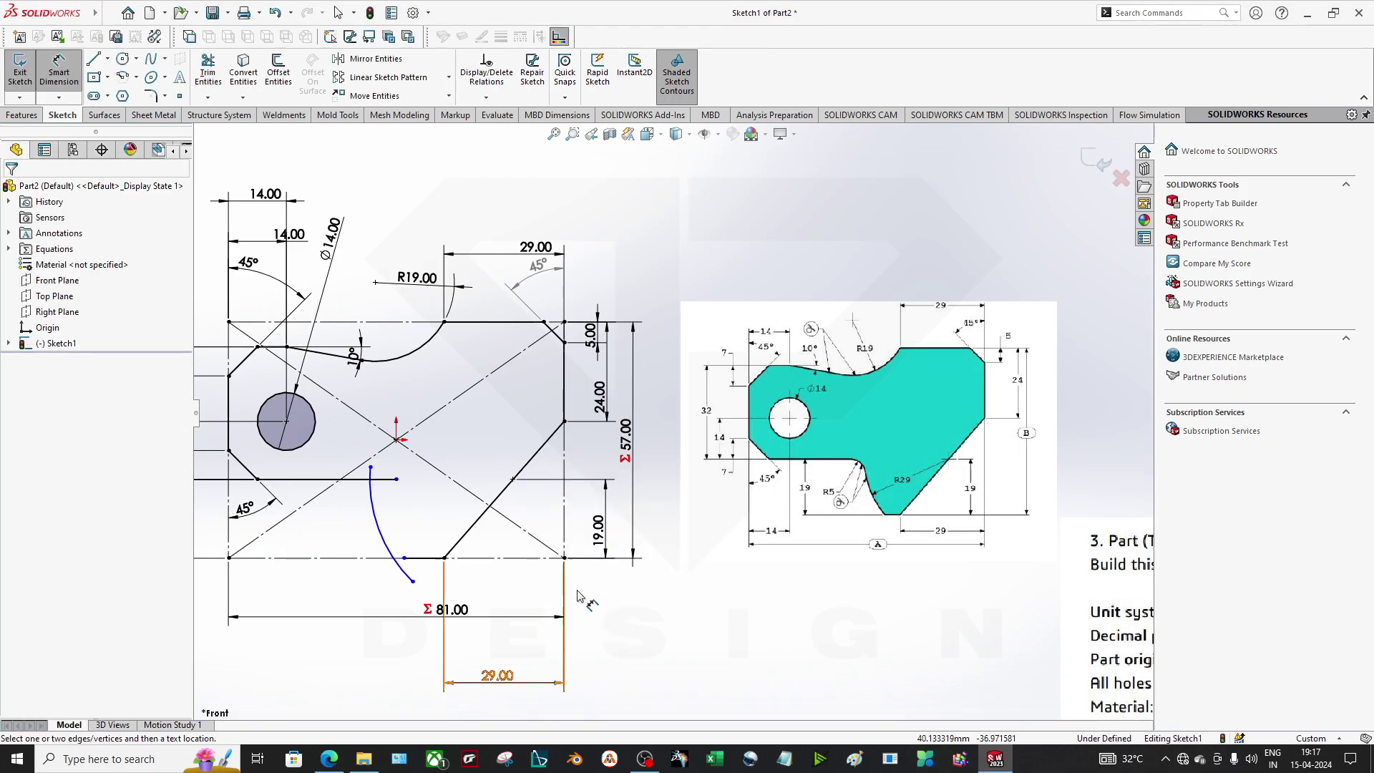
# Dimension the lower arc's radius as 29 mm.
pyautogui.click(382, 512)
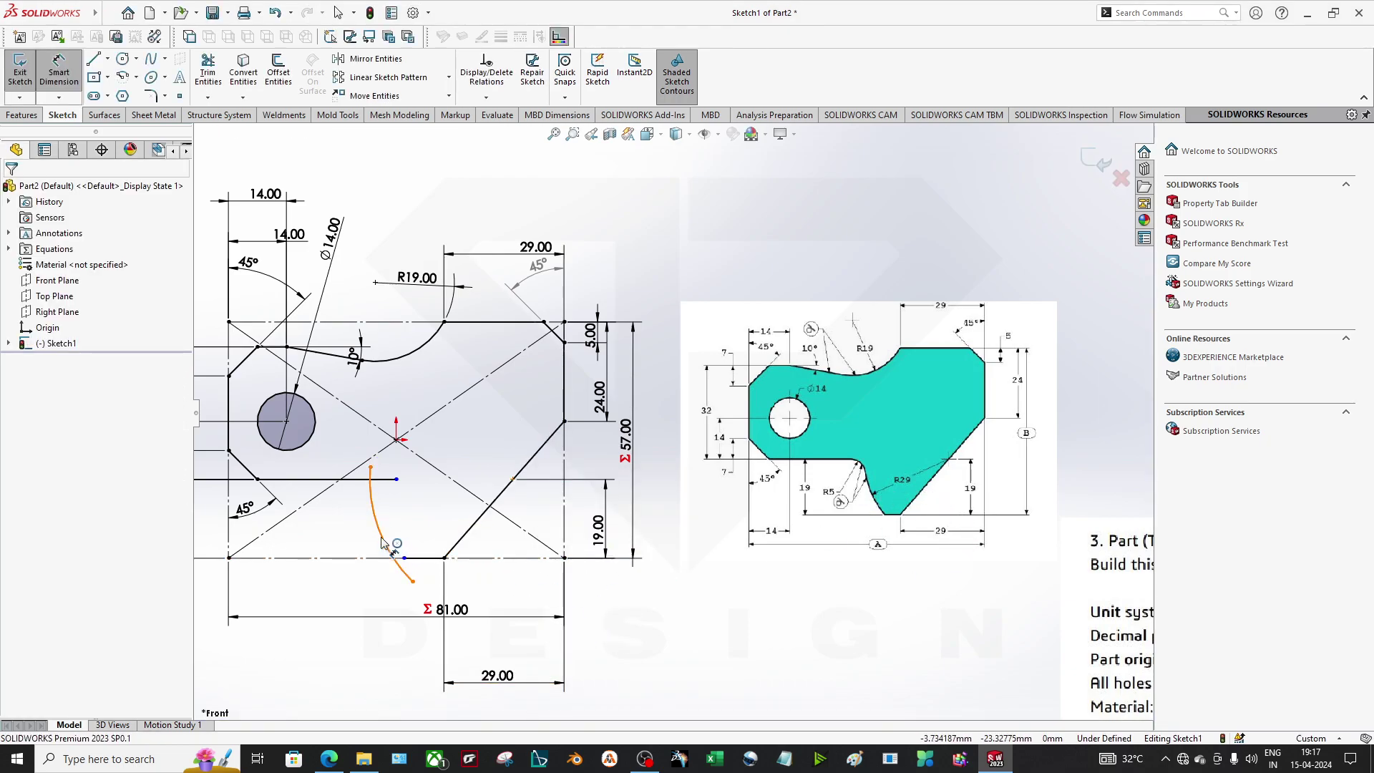
pyautogui.click(418, 522)
pyautogui.write('29')
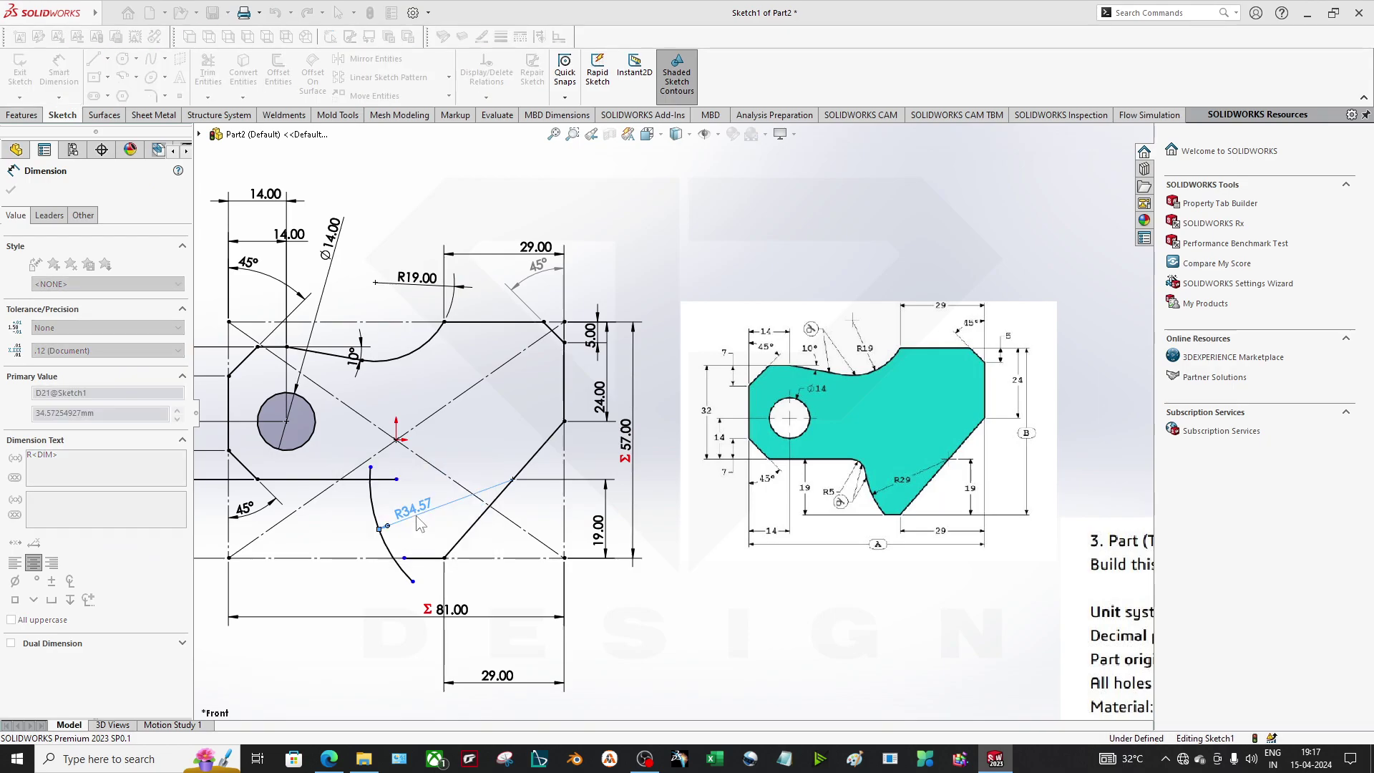
pyautogui.press('Return')
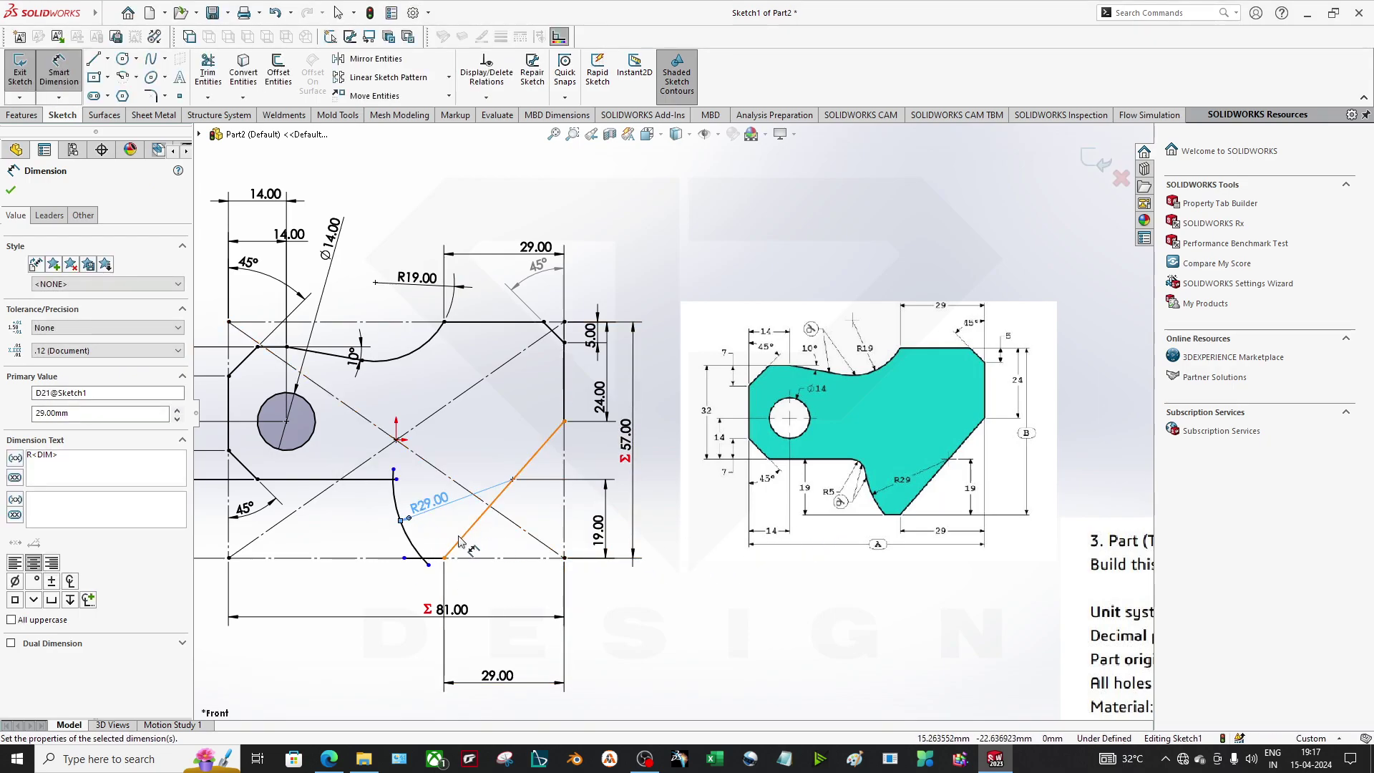
# Bring the short bottom line's free end onto the R29 arc, and trim the overhangs at the arc's lower and upper intersections to close the profile.
pyautogui.scroll(-2, 422, 569)
pyautogui.press('Escape')
pyautogui.click(433, 549)
pyautogui.press('Escape')
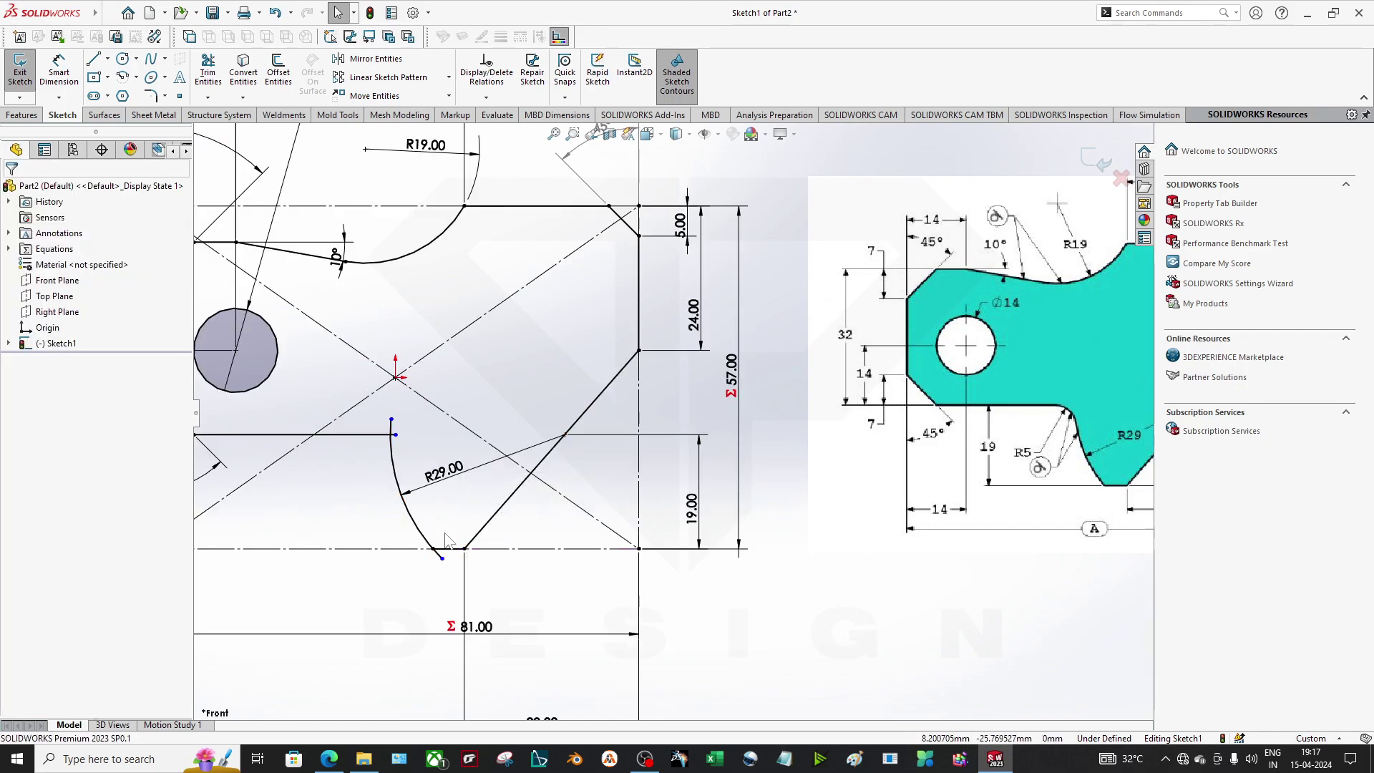
pyautogui.scroll(-3, 417, 547)
pyautogui.click(207, 71)
pyautogui.moveTo(379, 594); pyautogui.dragTo(475, 574)
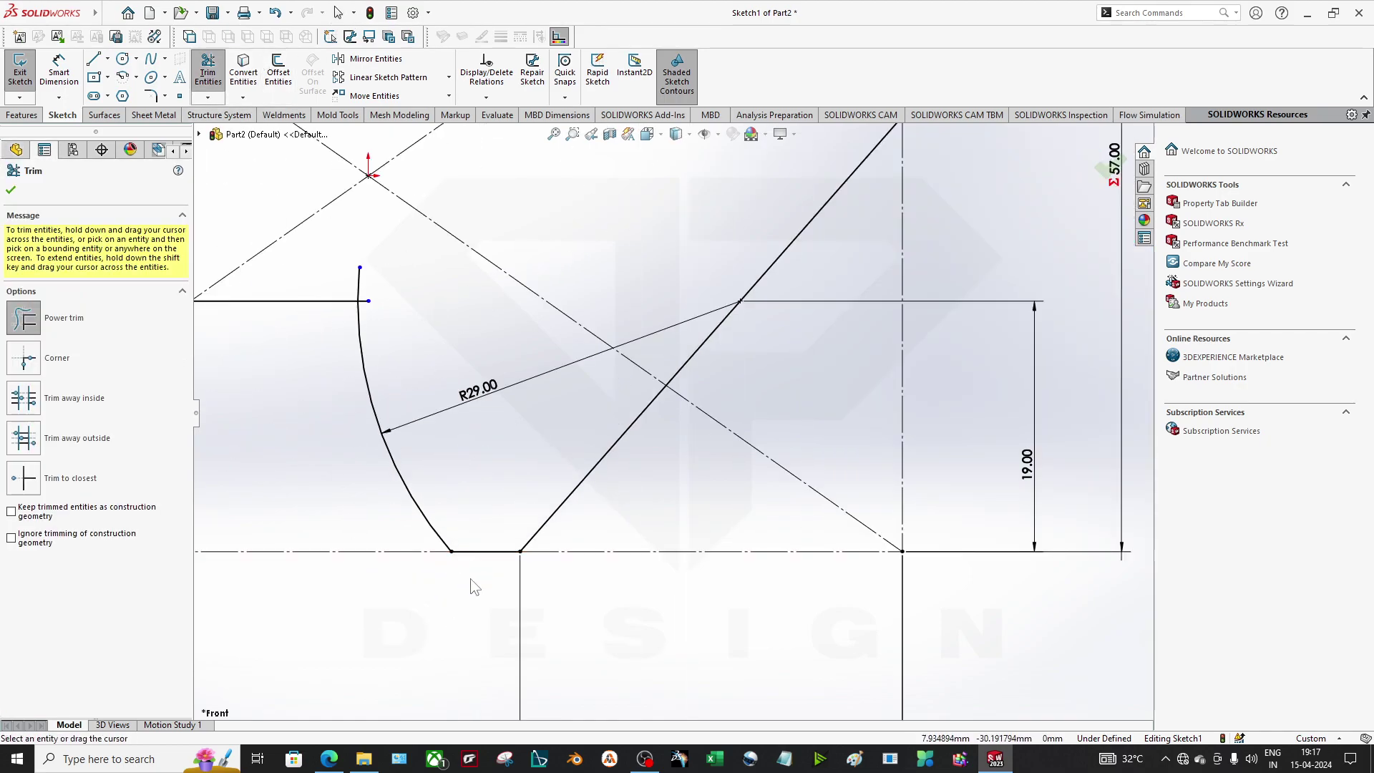
pyautogui.scroll(4, 476, 573)
pyautogui.scroll(-3, 525, 379)
pyautogui.moveTo(525, 379); pyautogui.dragTo(502, 370)
pyautogui.press('Escape')
pyautogui.scroll(4, 597, 388)
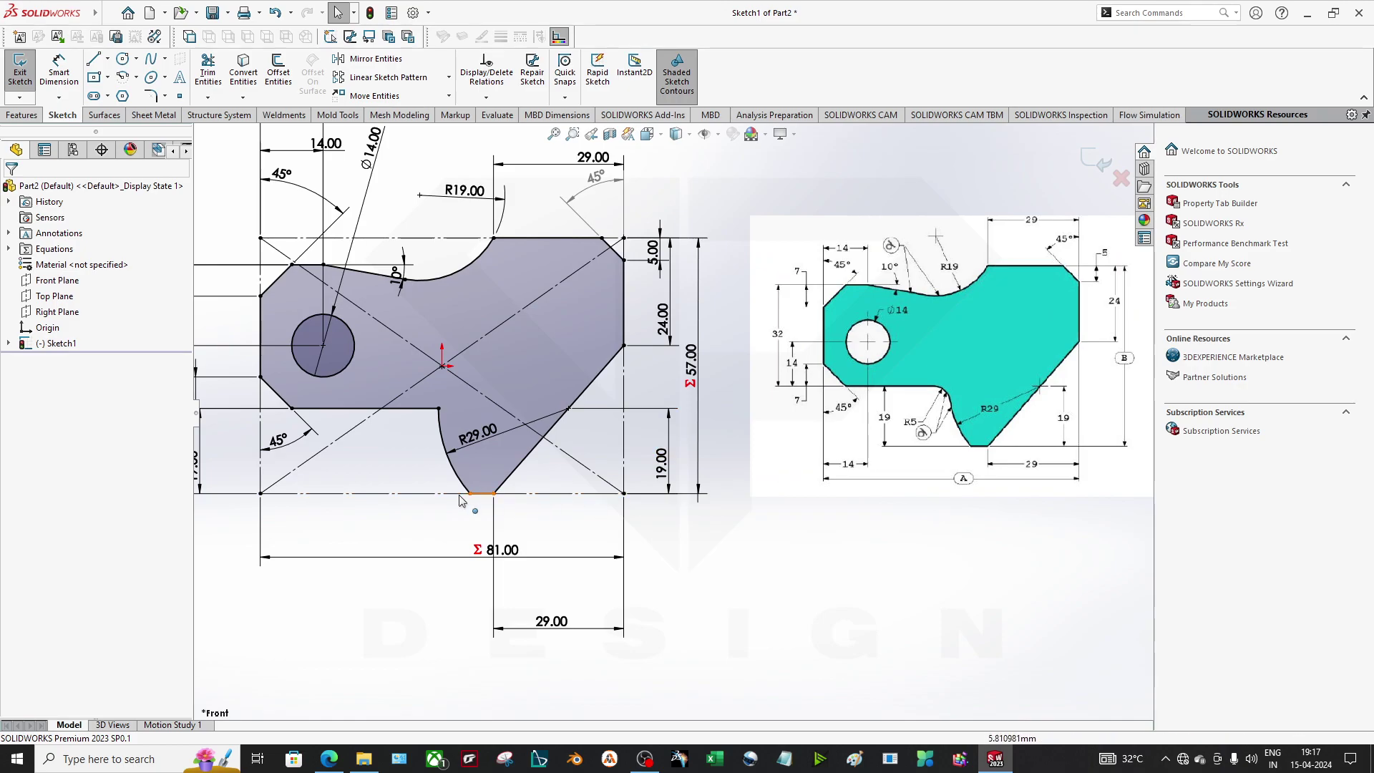
# Add a 5 mm sketch fillet at the corner between the lower horizontal line and the R29 arc.
pyautogui.scroll(3, 672, 413)
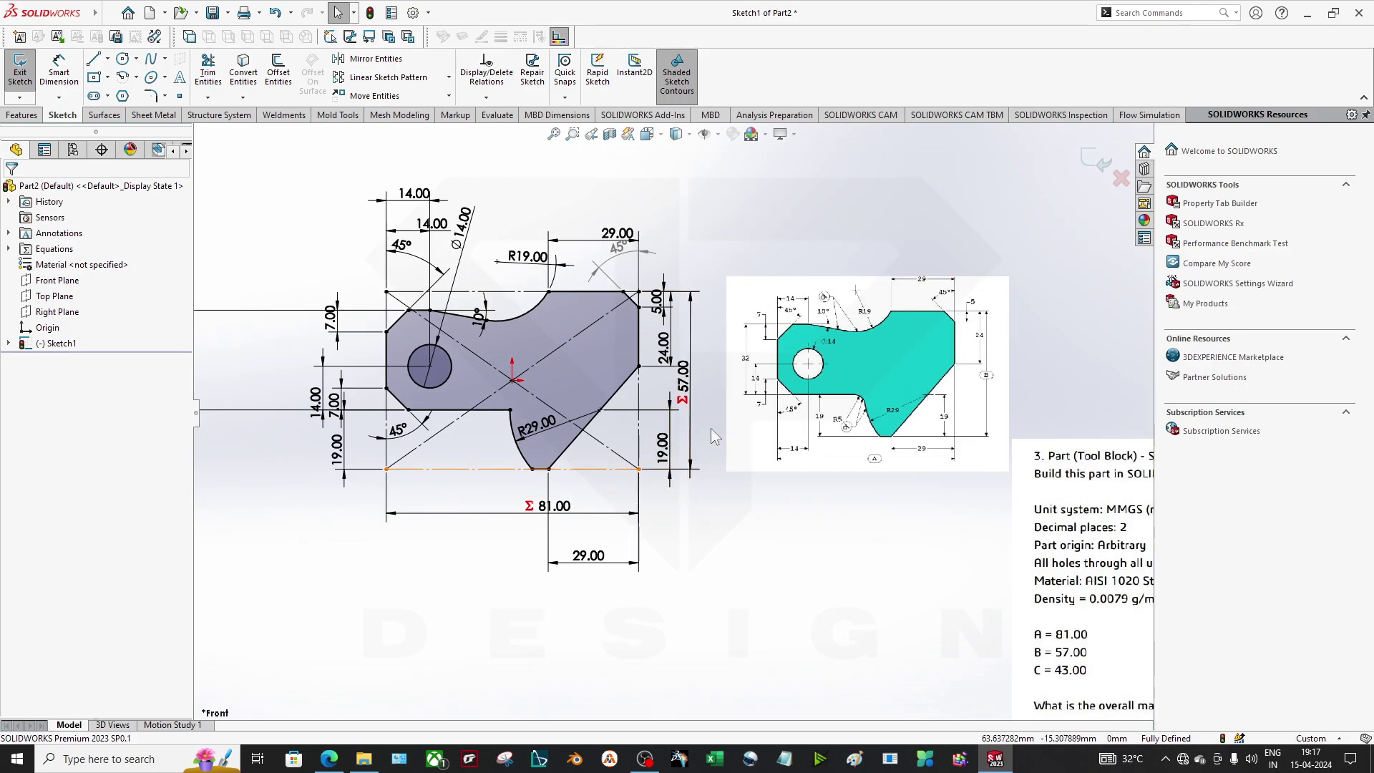
pyautogui.scroll(-3, 620, 368)
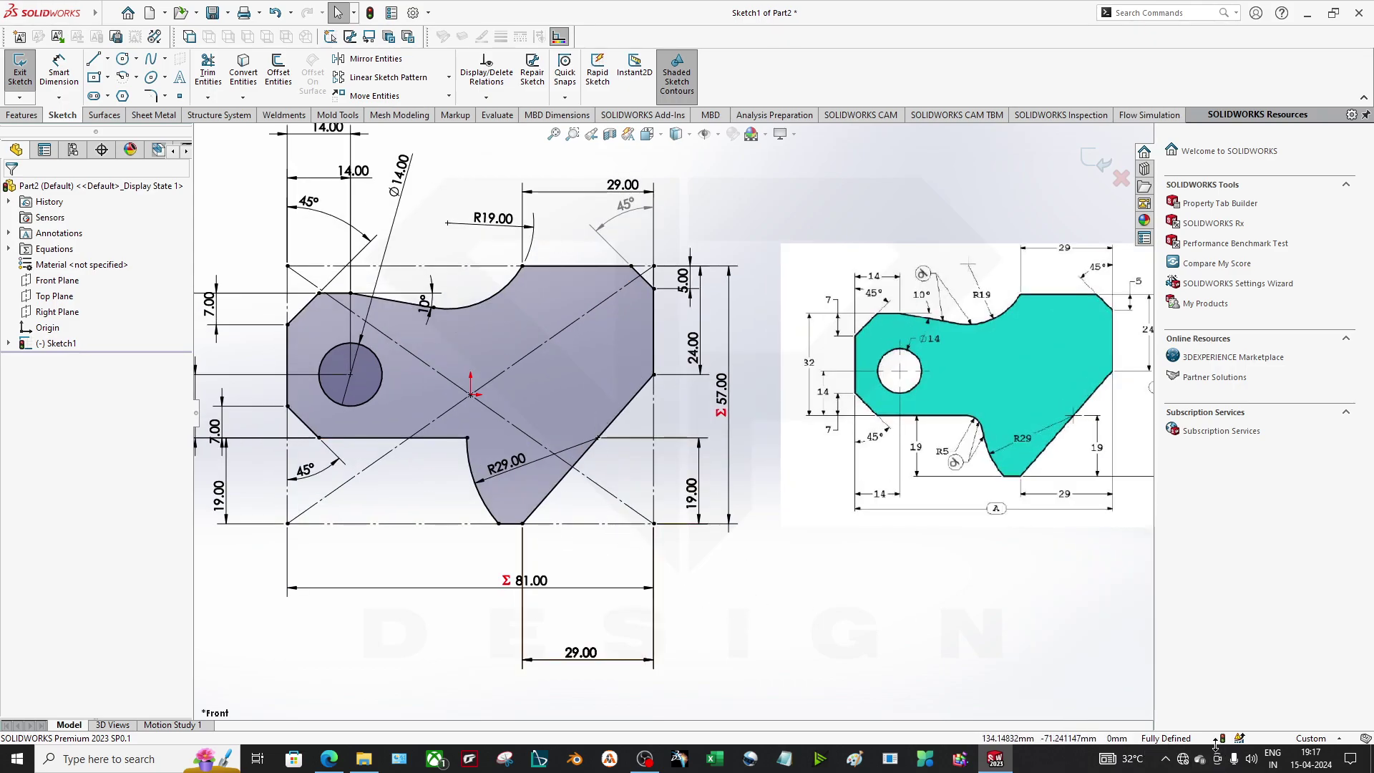
pyautogui.click(164, 95)
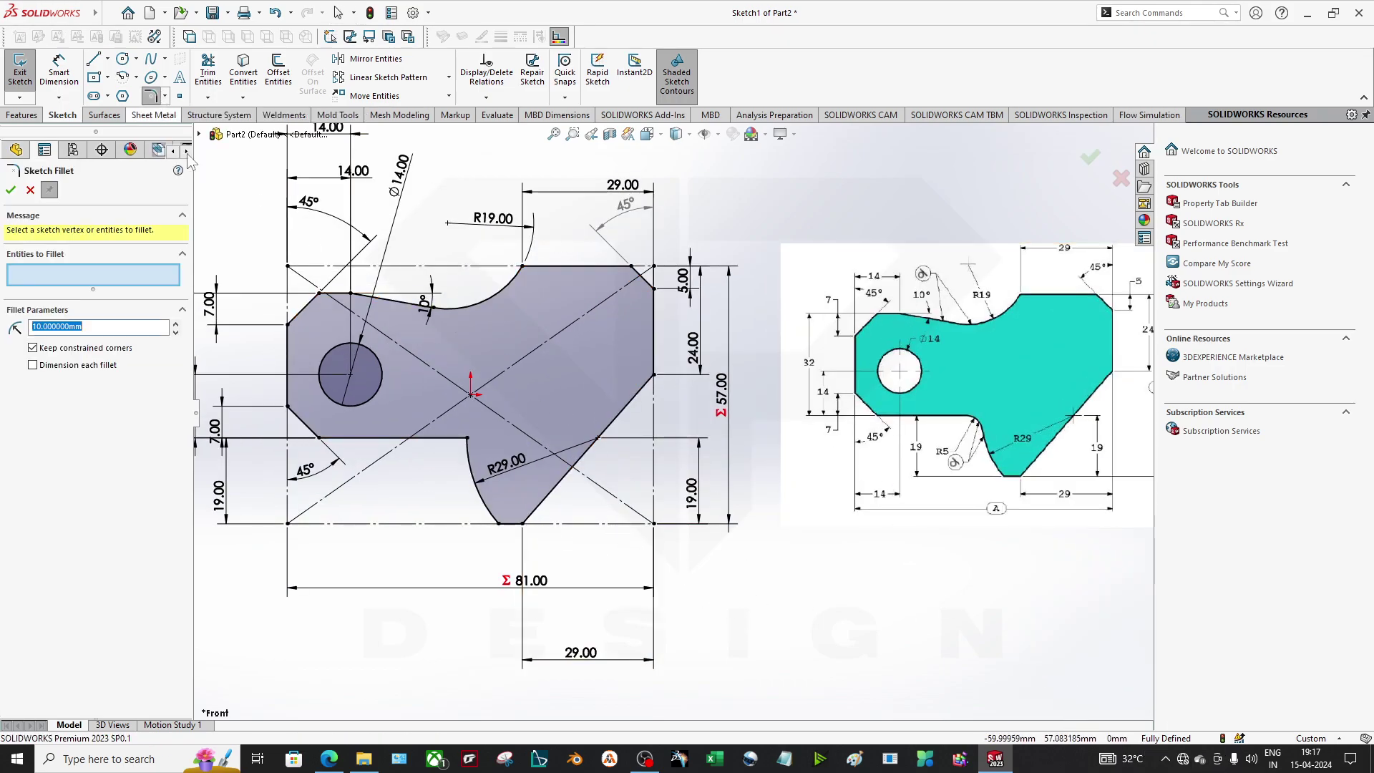
pyautogui.click(423, 437)
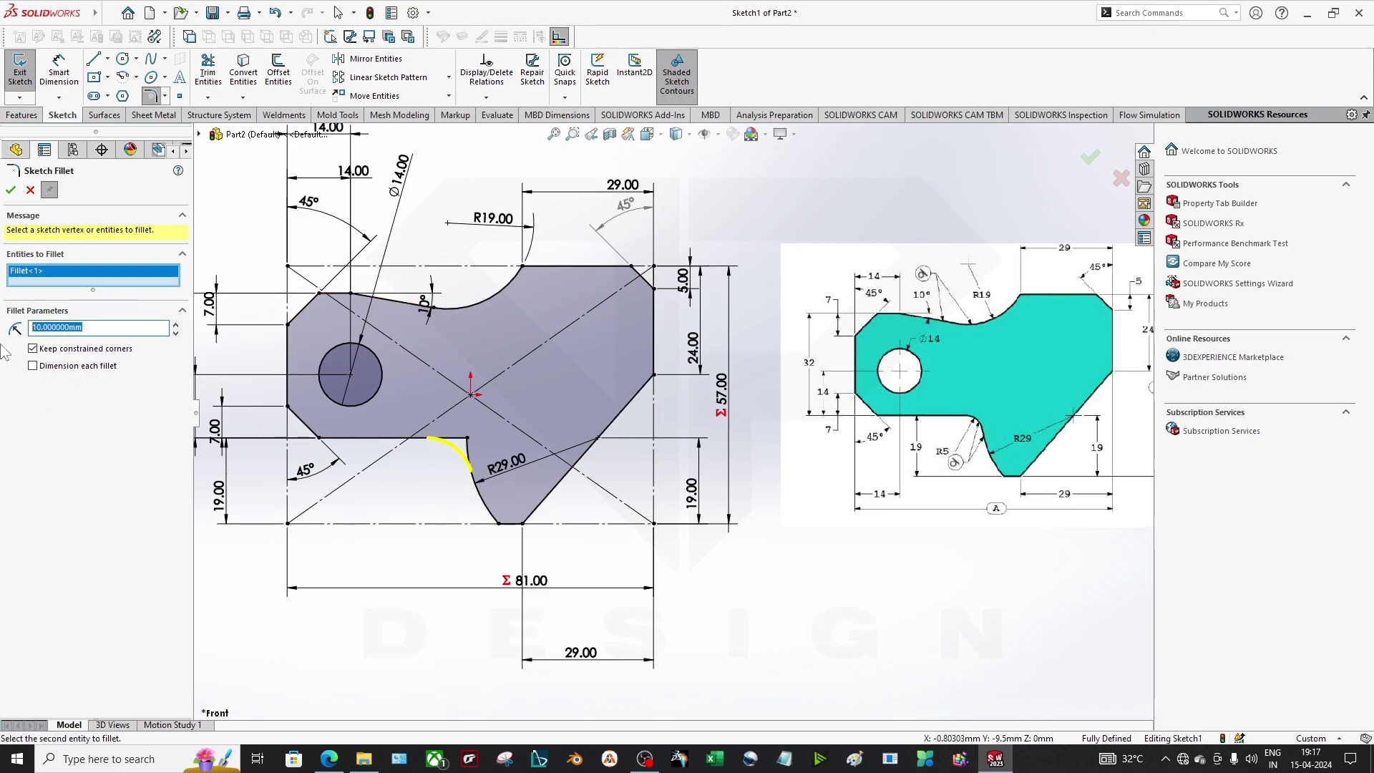
pyautogui.write('5')
pyautogui.press('Return')
pyautogui.press('Return')
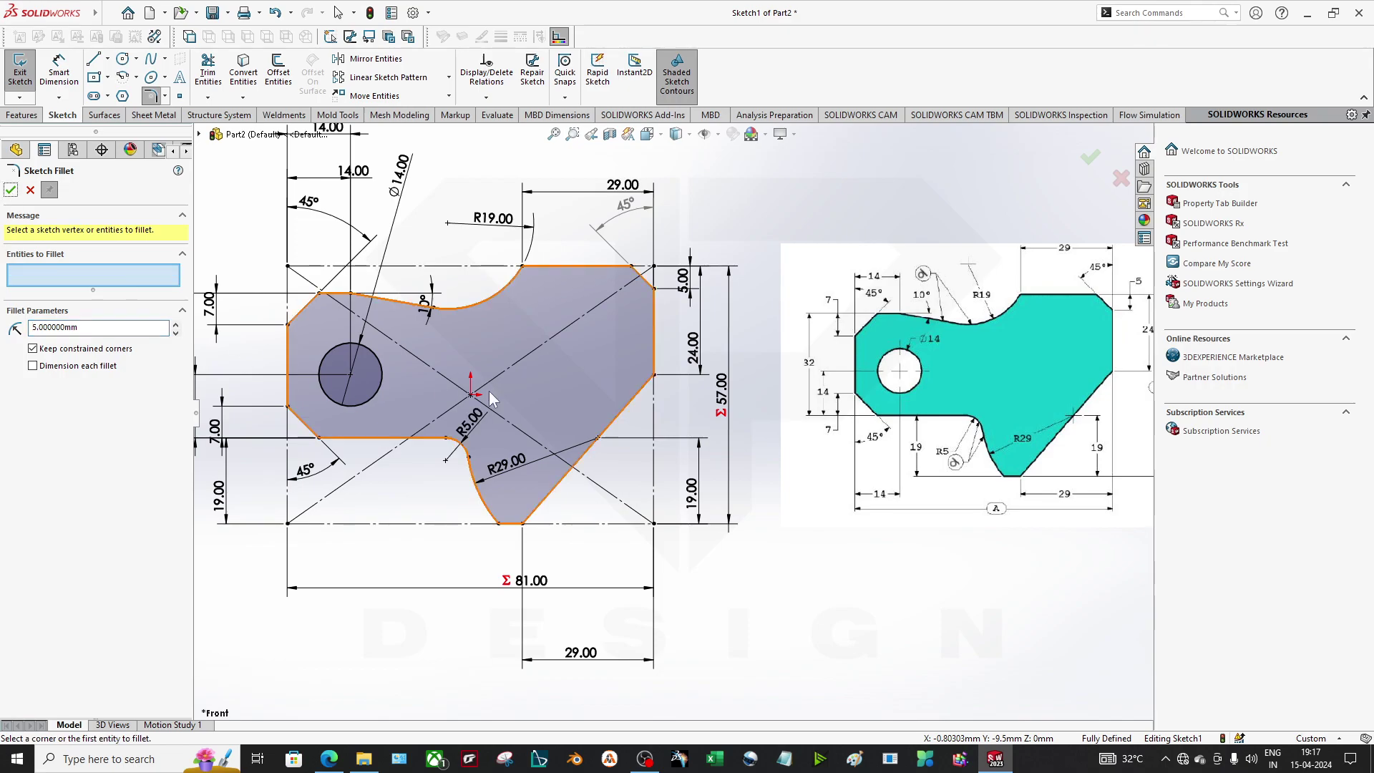
pyautogui.scroll(3, 729, 413)
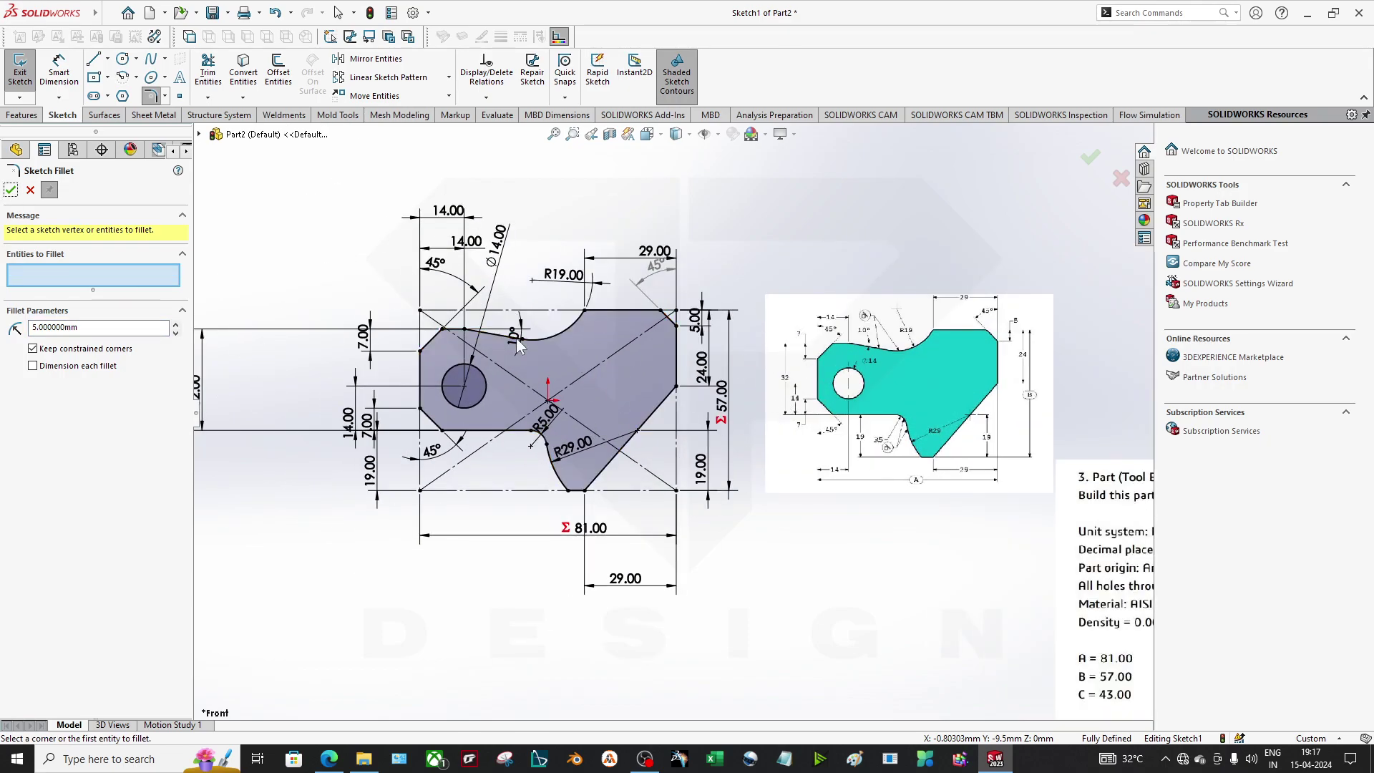
pyautogui.click(10, 190)
pyautogui.click(23, 115)
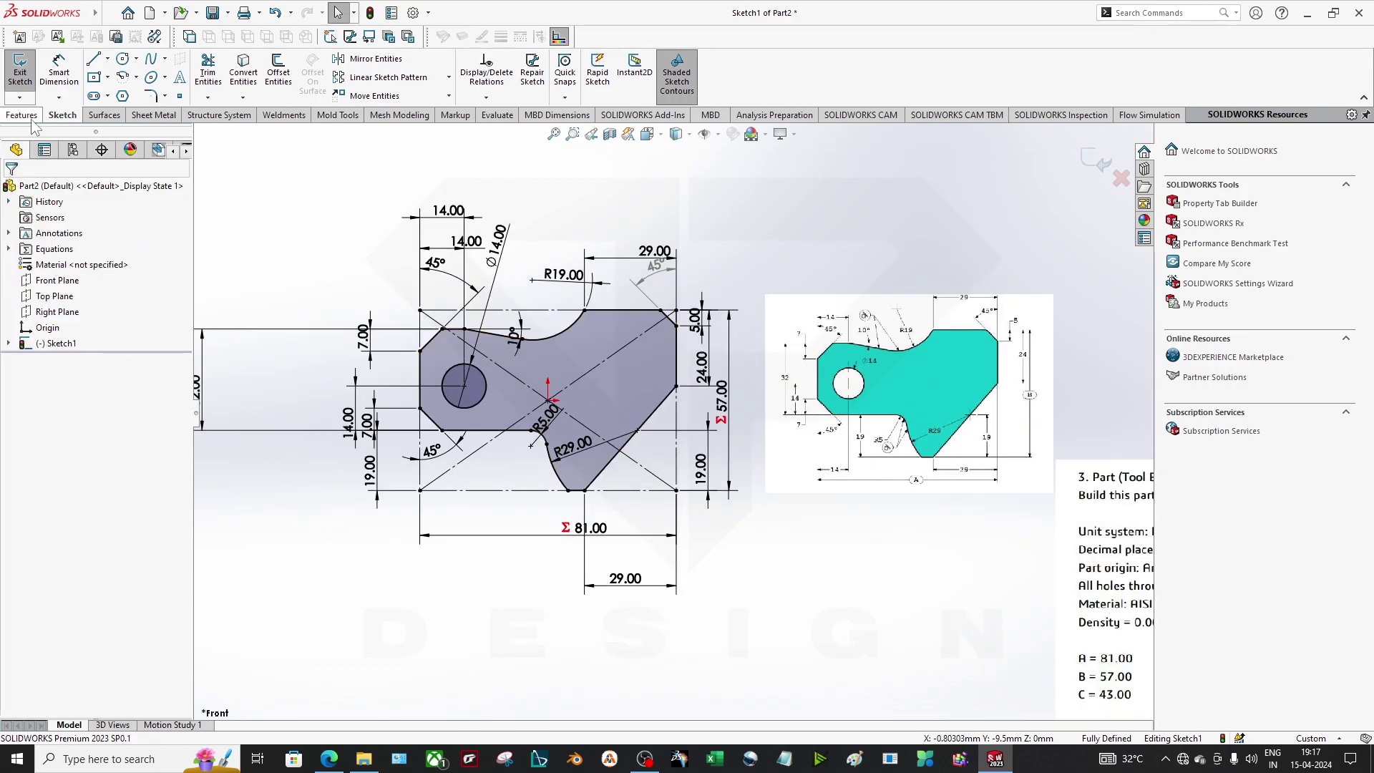
pyautogui.click(53, 75)
pyautogui.scroll(-5, 614, 381)
pyautogui.moveTo(554, 529); pyautogui.dragTo(501, 494, button='middle')
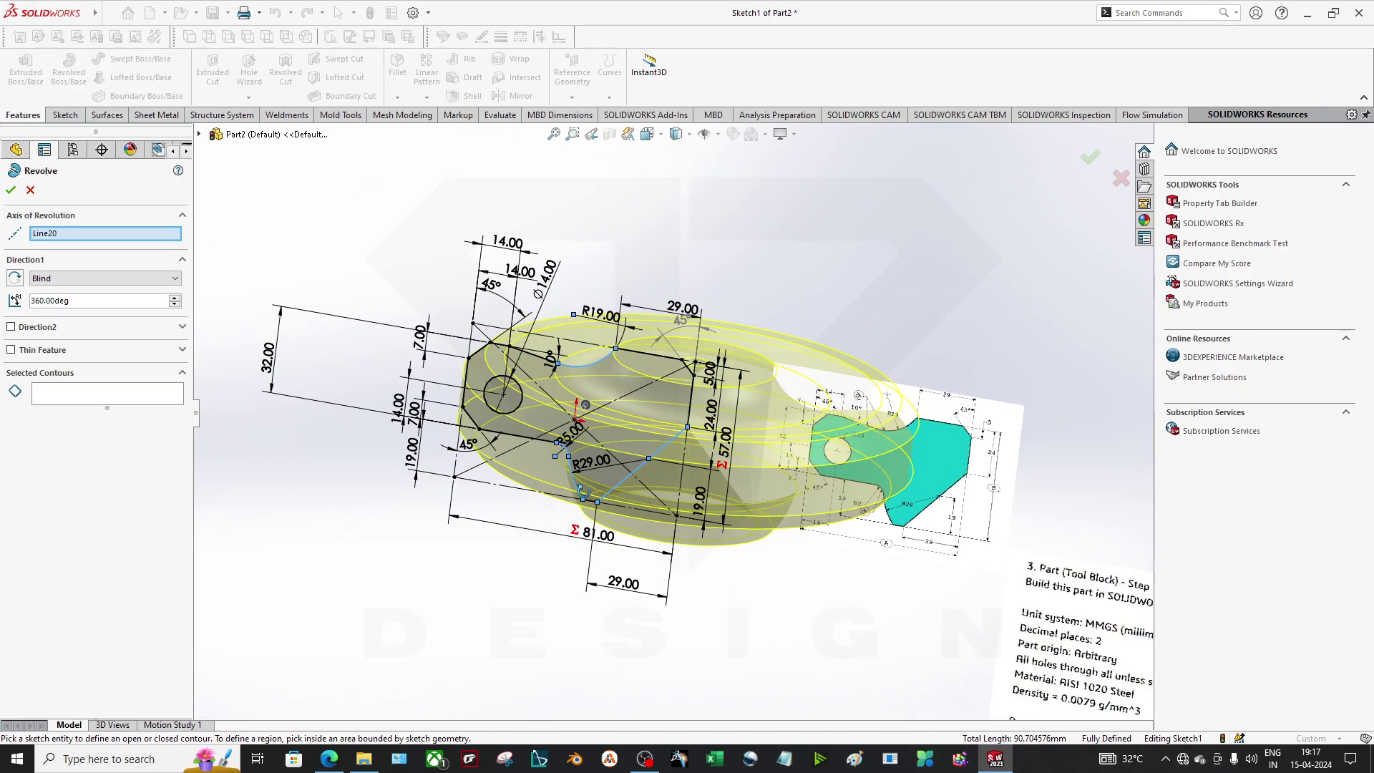
pyautogui.click(30, 190)
# Extrude the closed profile as a boss with a Mid Plane end condition and a depth of C, 43 mm.
pyautogui.click(26, 76)
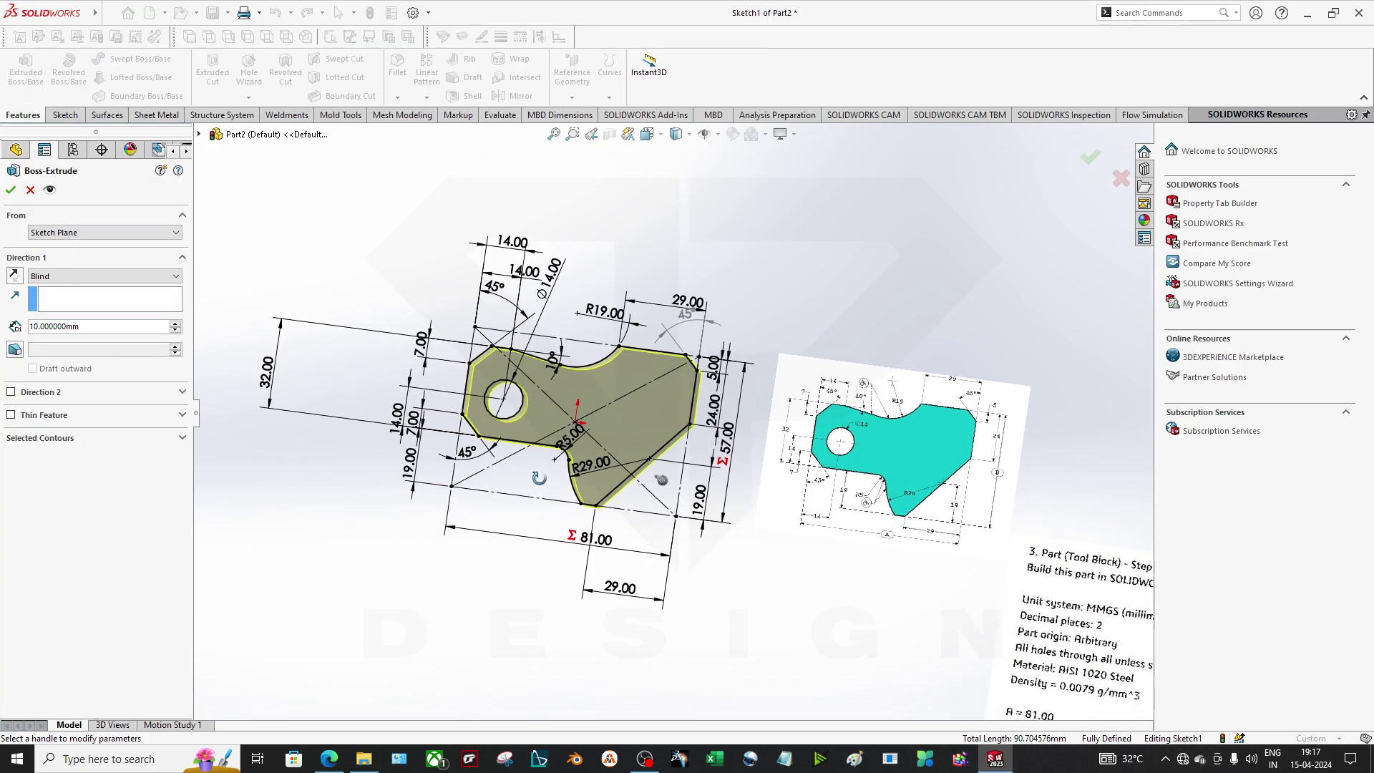
pyautogui.click(105, 275)
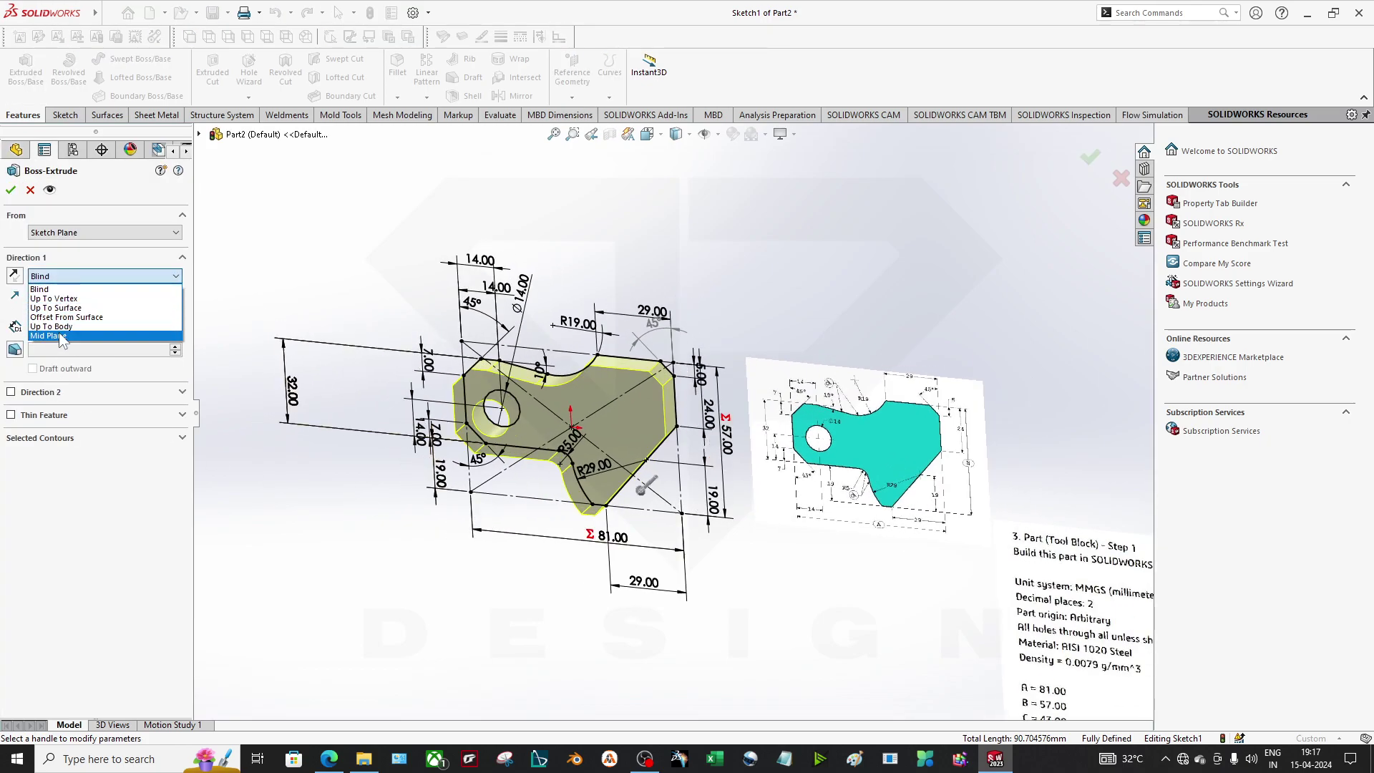
pyautogui.click(58, 356)
pyautogui.press('z')
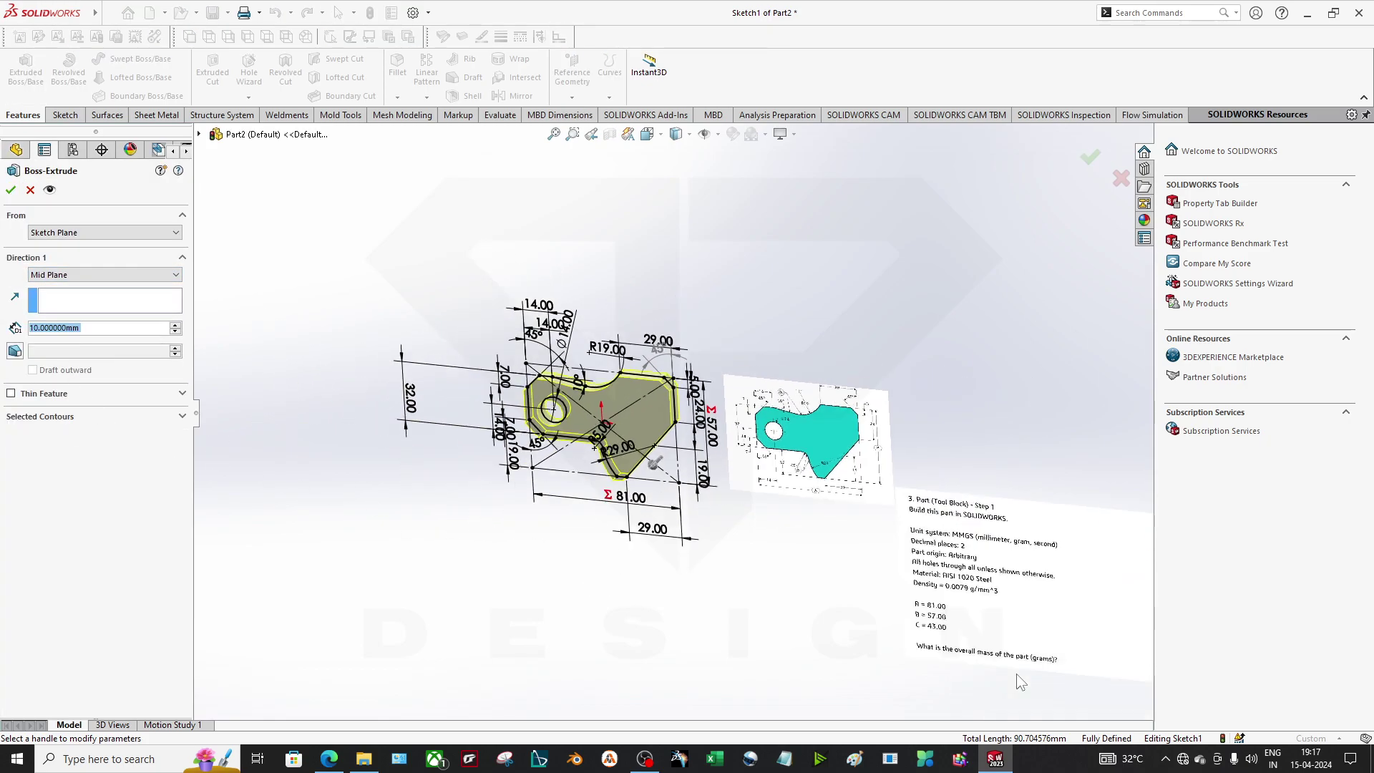
pyautogui.scroll(-3, 937, 642)
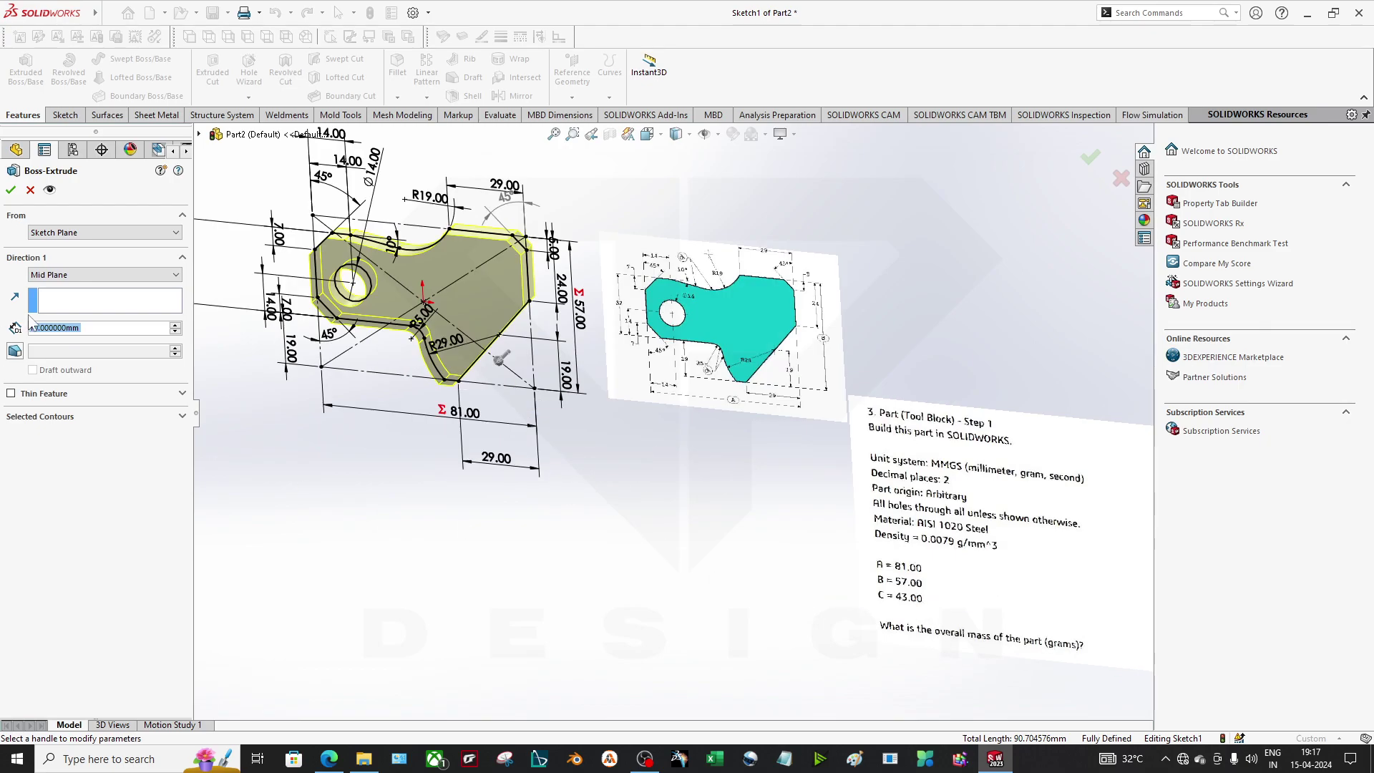
pyautogui.write('=')
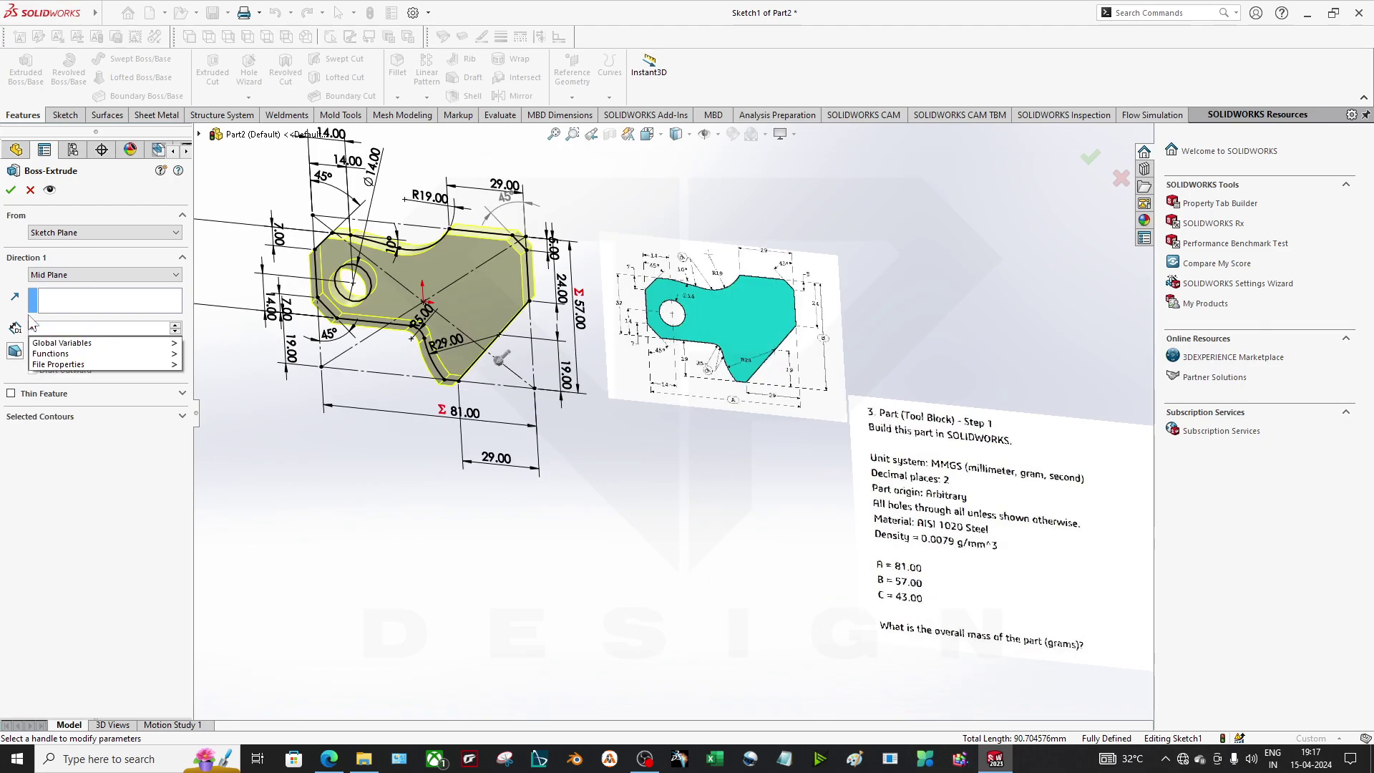
pyautogui.write('c')
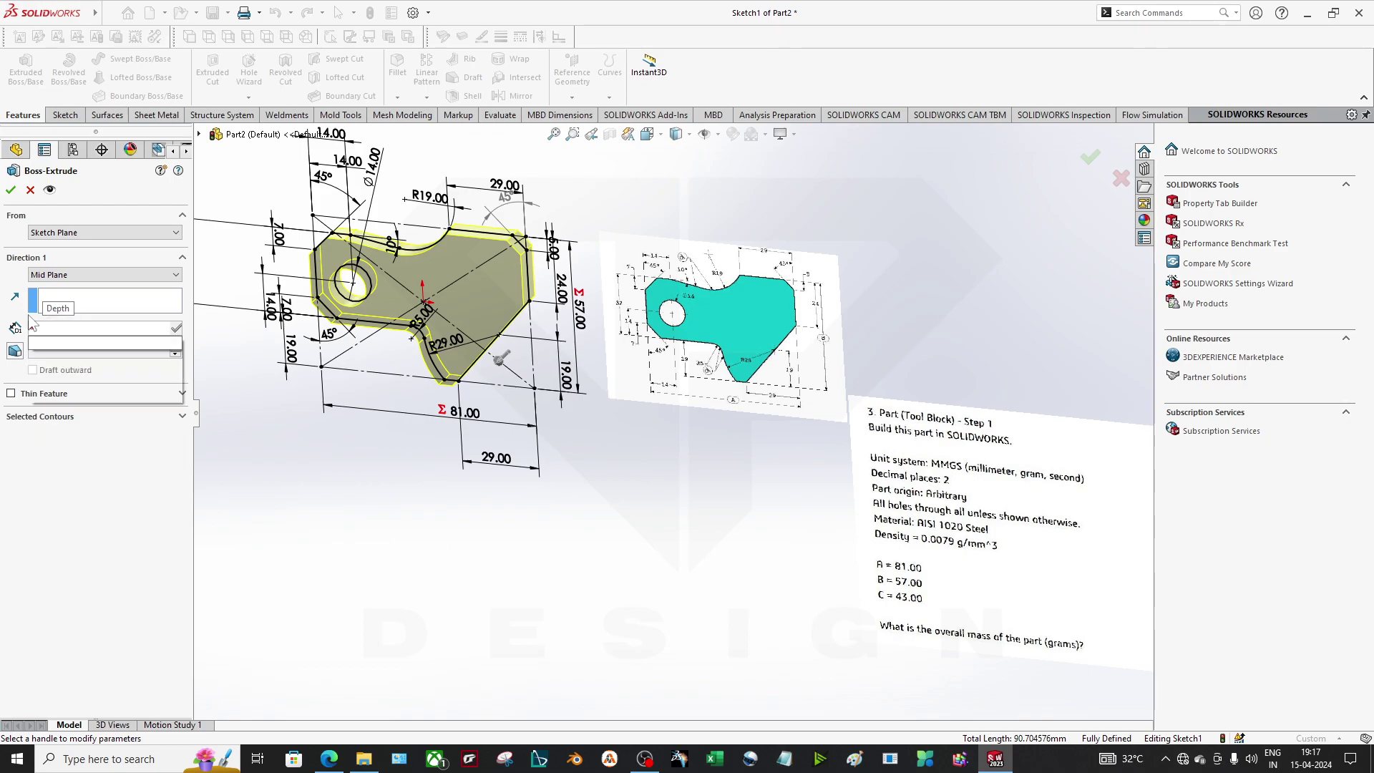
pyautogui.press('Escape')
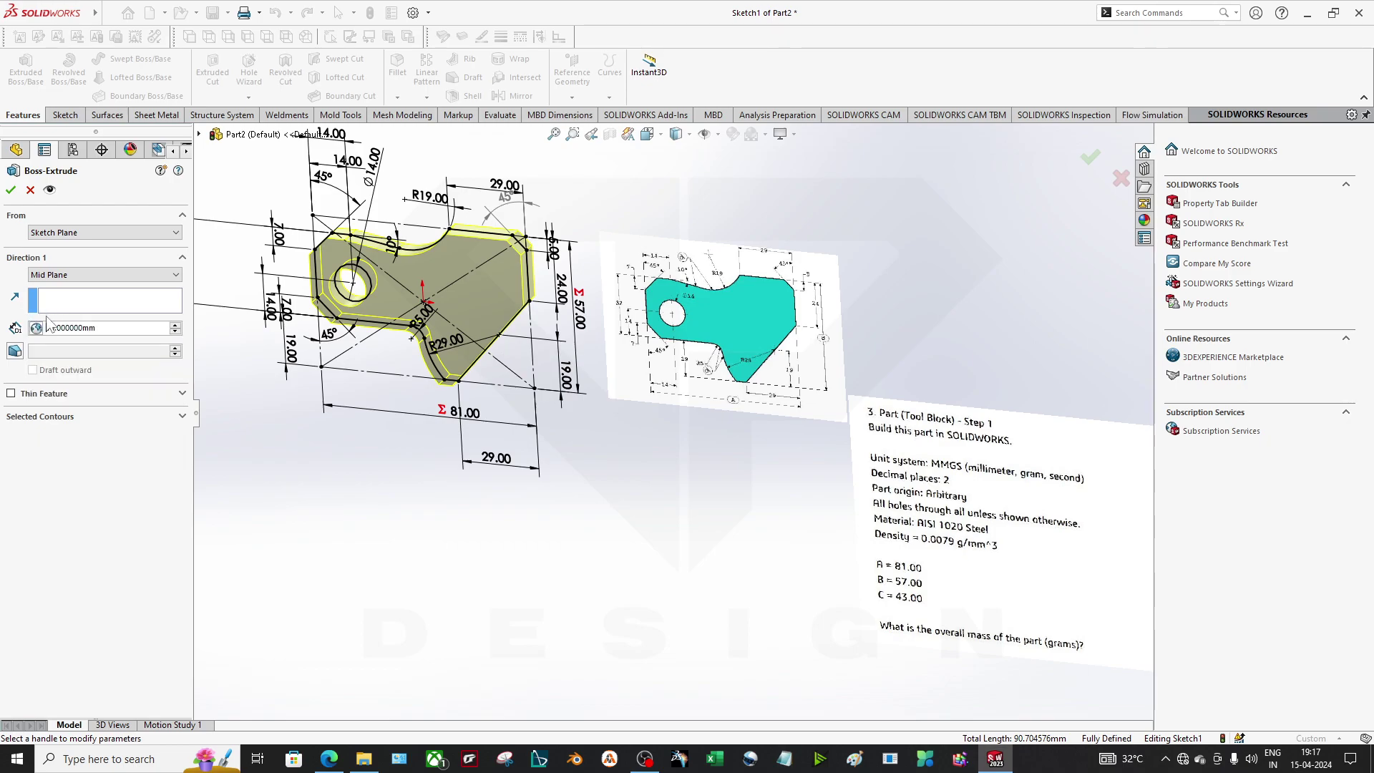
pyautogui.click(107, 328)
pyautogui.hotkey('ctrl', 'a')
pyautogui.write('43')
pyautogui.press('Return')
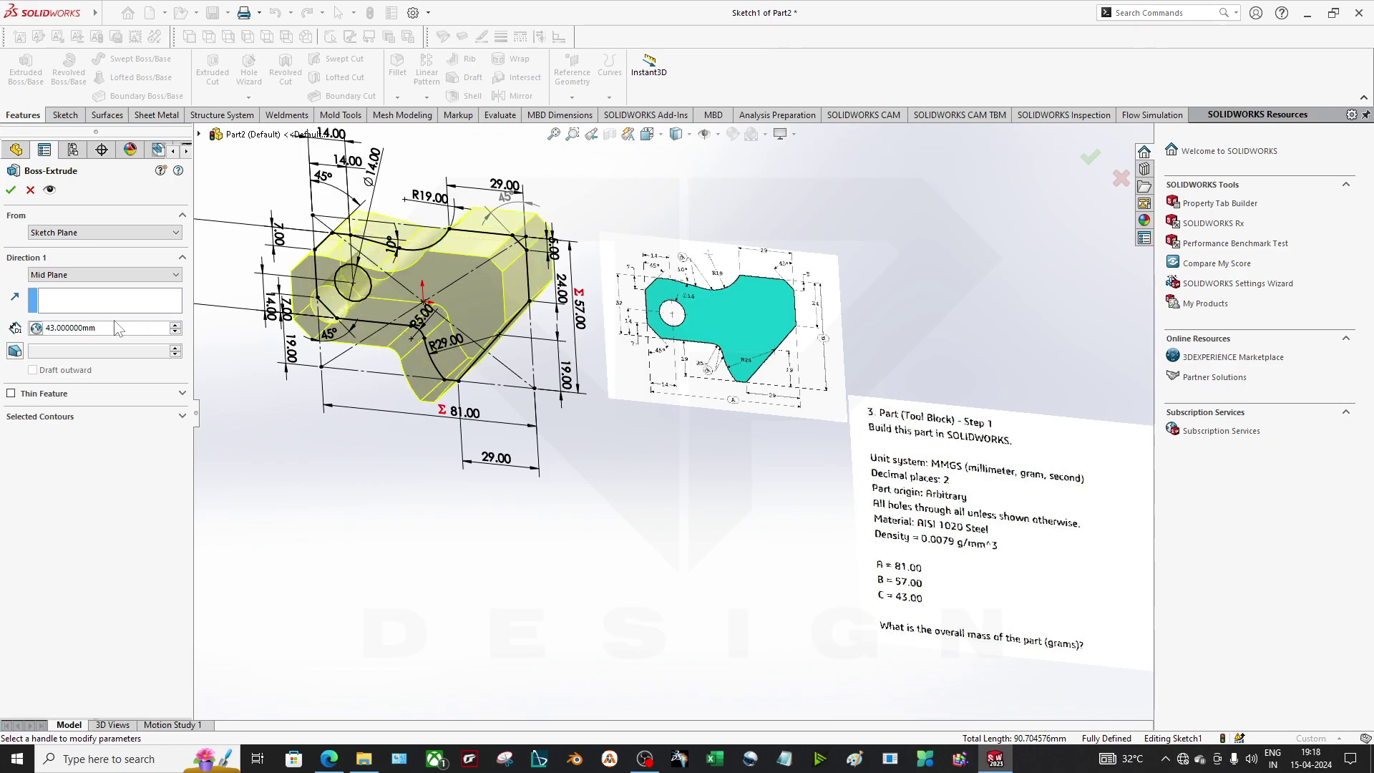
pyautogui.click(11, 190)
pyautogui.moveTo(454, 354); pyautogui.dragTo(548, 473, button='middle')
# Switch to the CSWA sample exam PDF in Edge and review the Tool Block's drawing, material and density specification.
pyautogui.hotkey('alt', 'Tab')
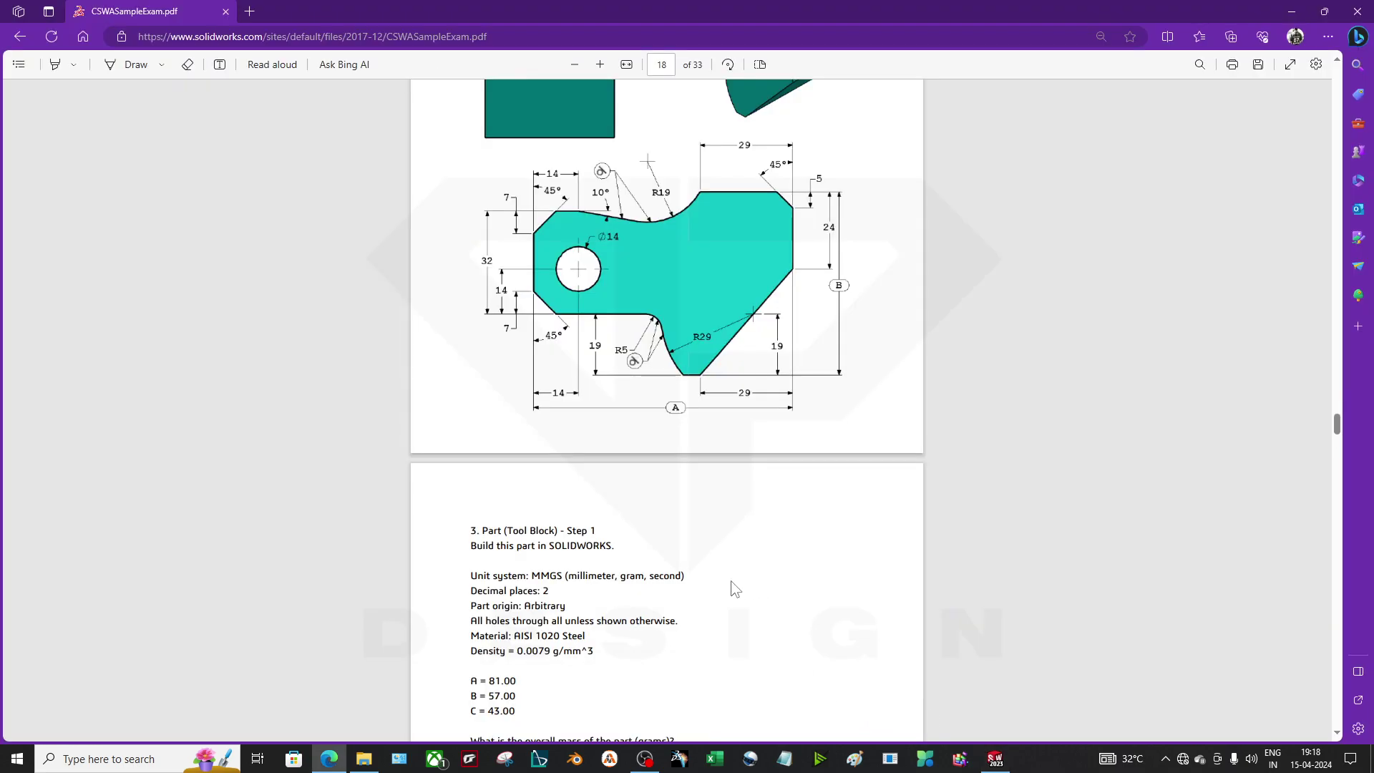
pyautogui.scroll(-3, 627, 611)
pyautogui.scroll(2, 627, 610)
pyautogui.scroll(-3, 627, 611)
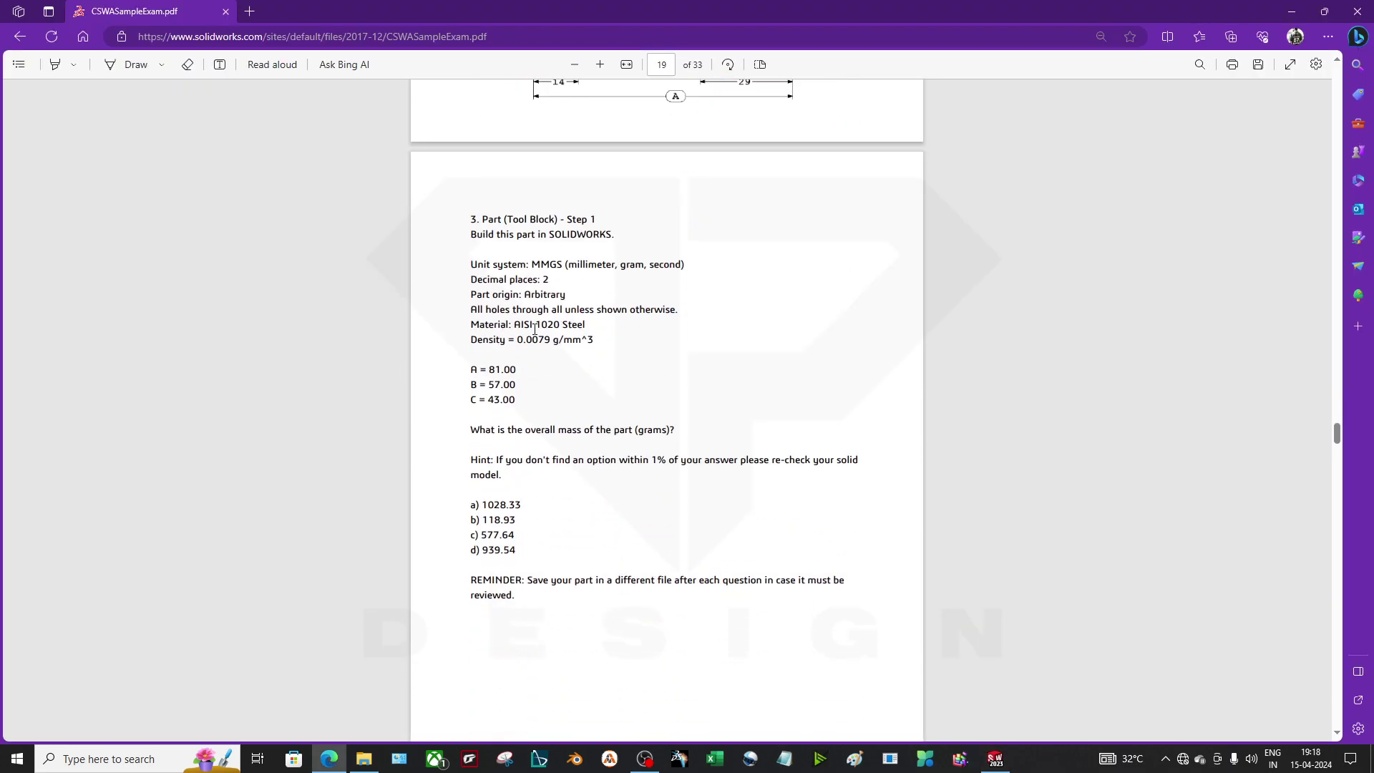
# Note the material in the exam specification, switch back to SOLIDWORKS, and assign AISI 1020 to the part.
pyautogui.moveTo(516, 324); pyautogui.dragTo(560, 326)
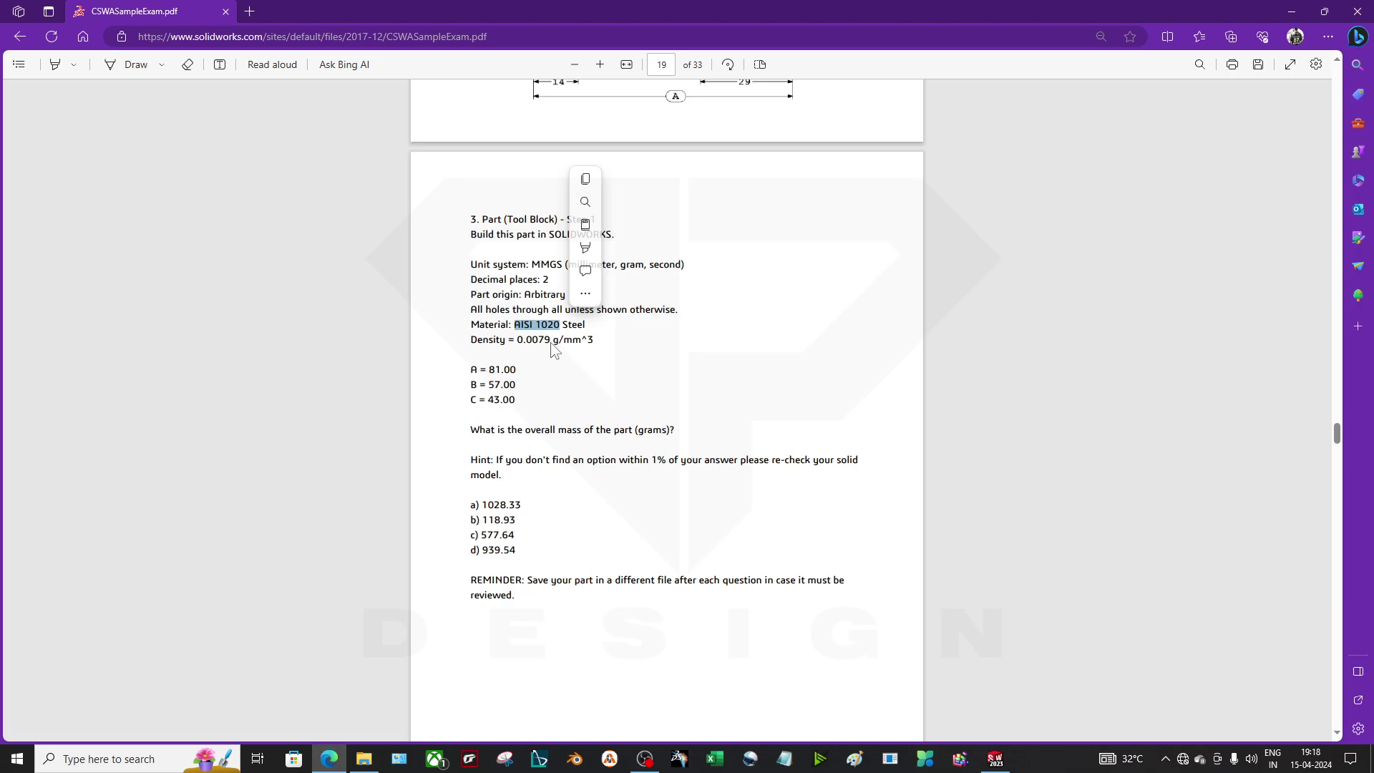
pyautogui.hotkey('alt', 'Tab')
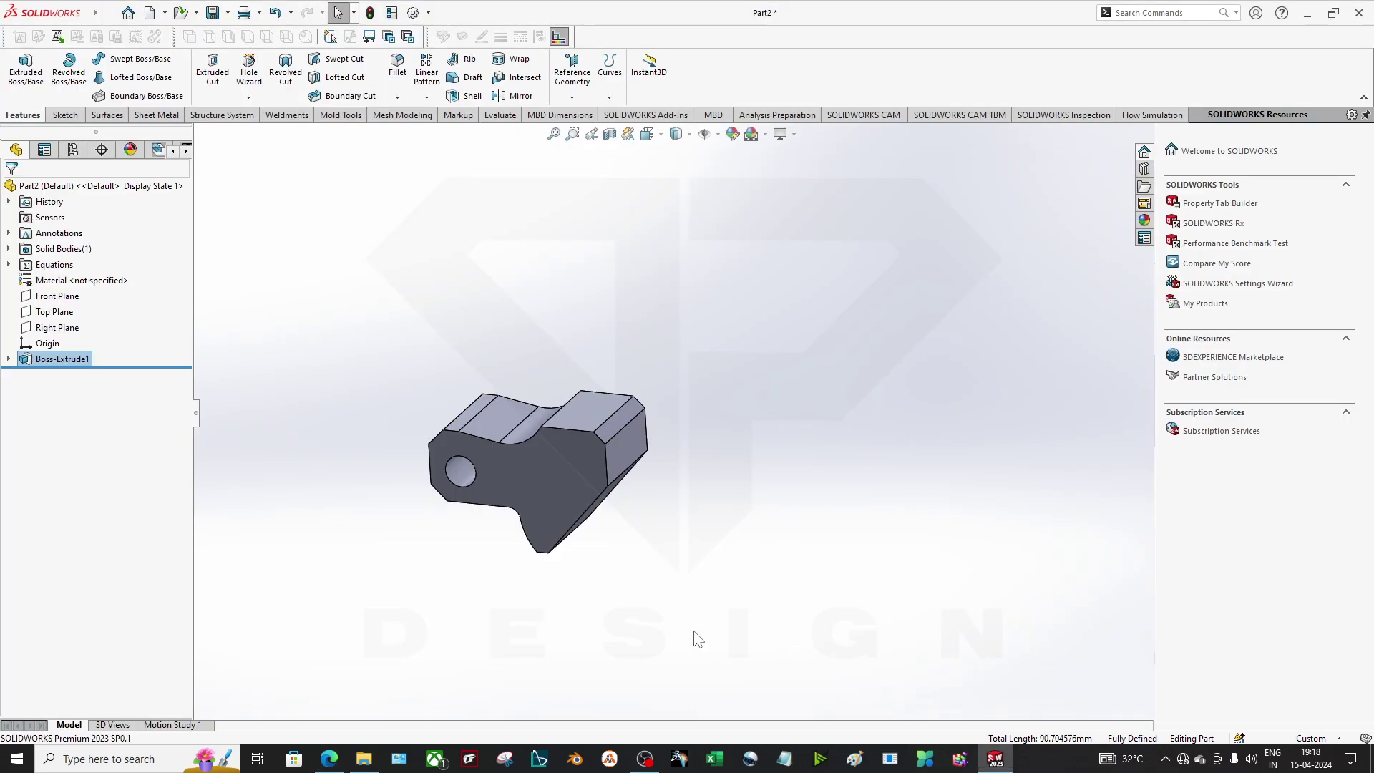
pyautogui.rightClick(71, 281)
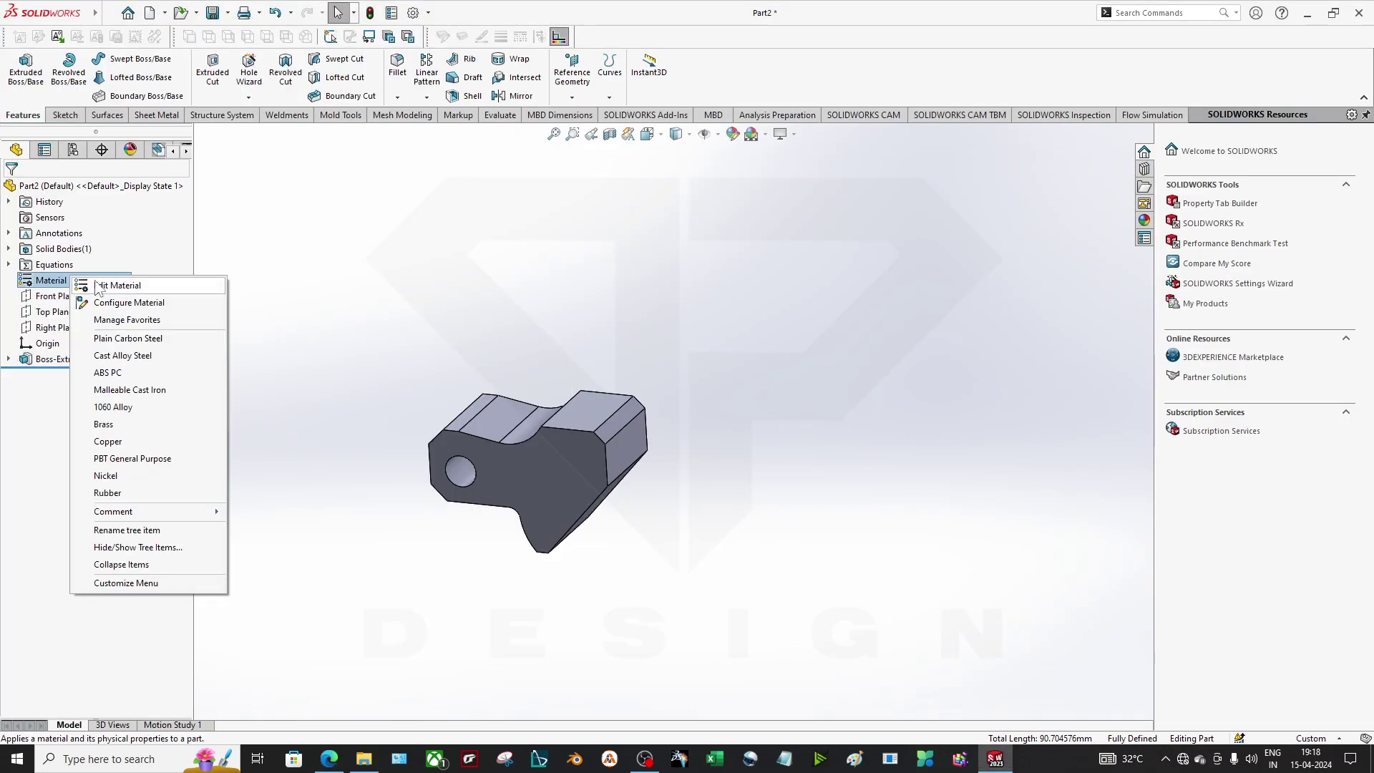
pyautogui.click(8, 265)
pyautogui.click(9, 265)
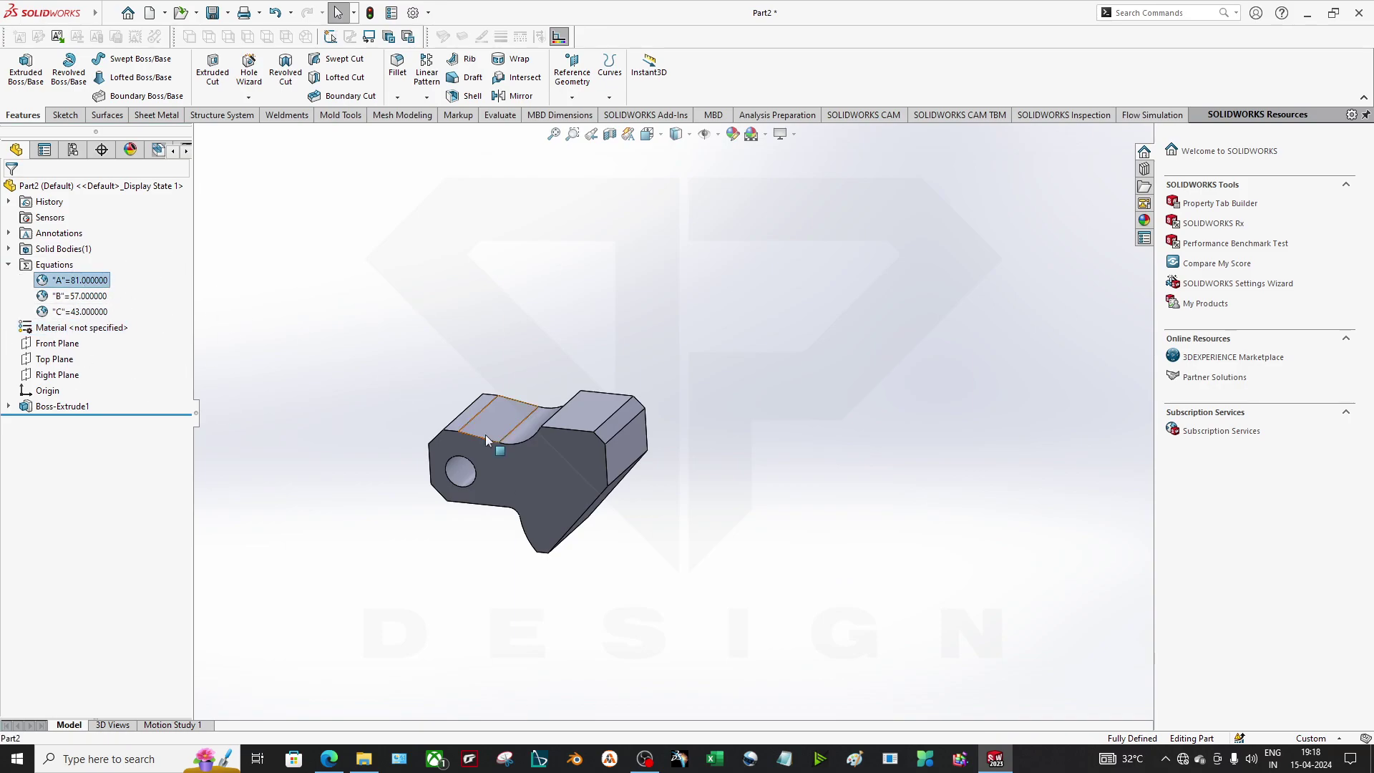
pyautogui.rightClick(58, 328)
pyautogui.click(102, 334)
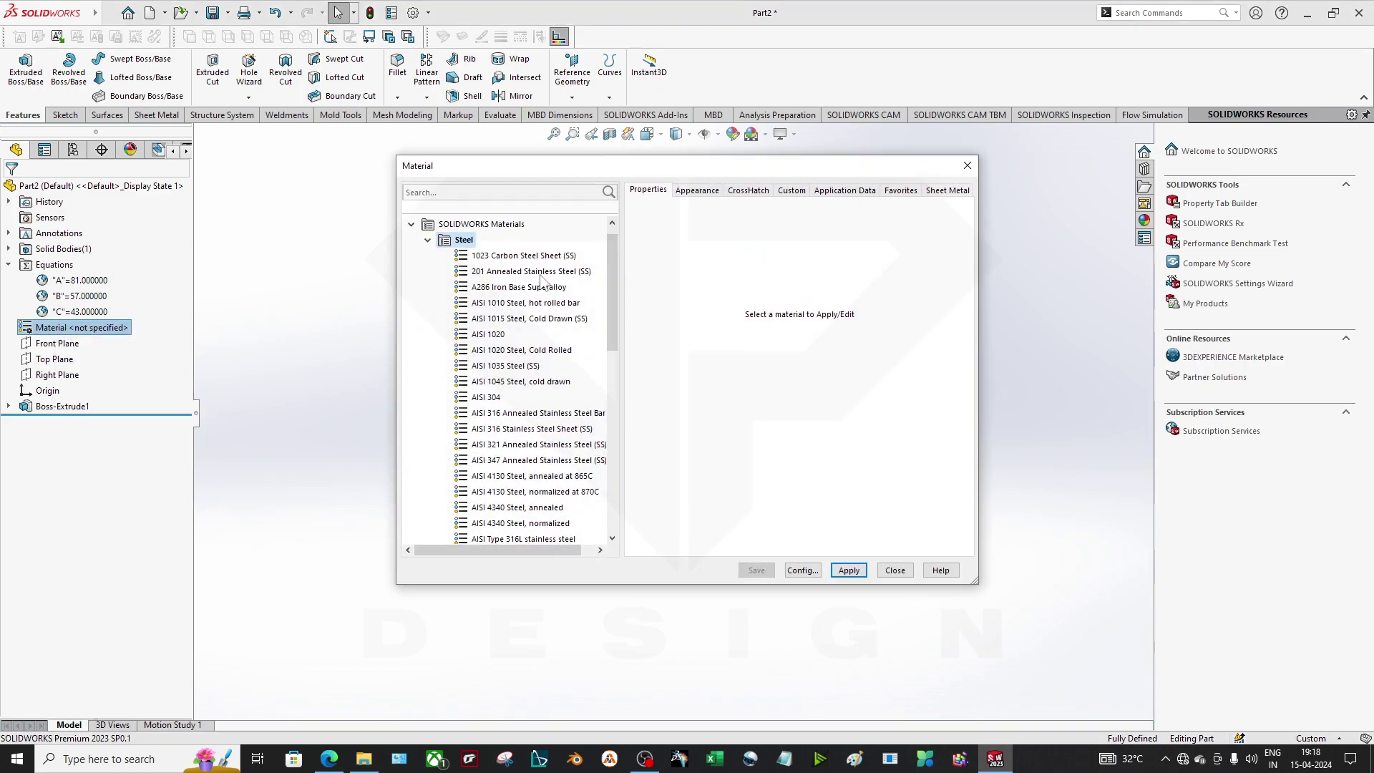
pyautogui.click(492, 335)
pyautogui.click(862, 575)
pyautogui.click(895, 571)
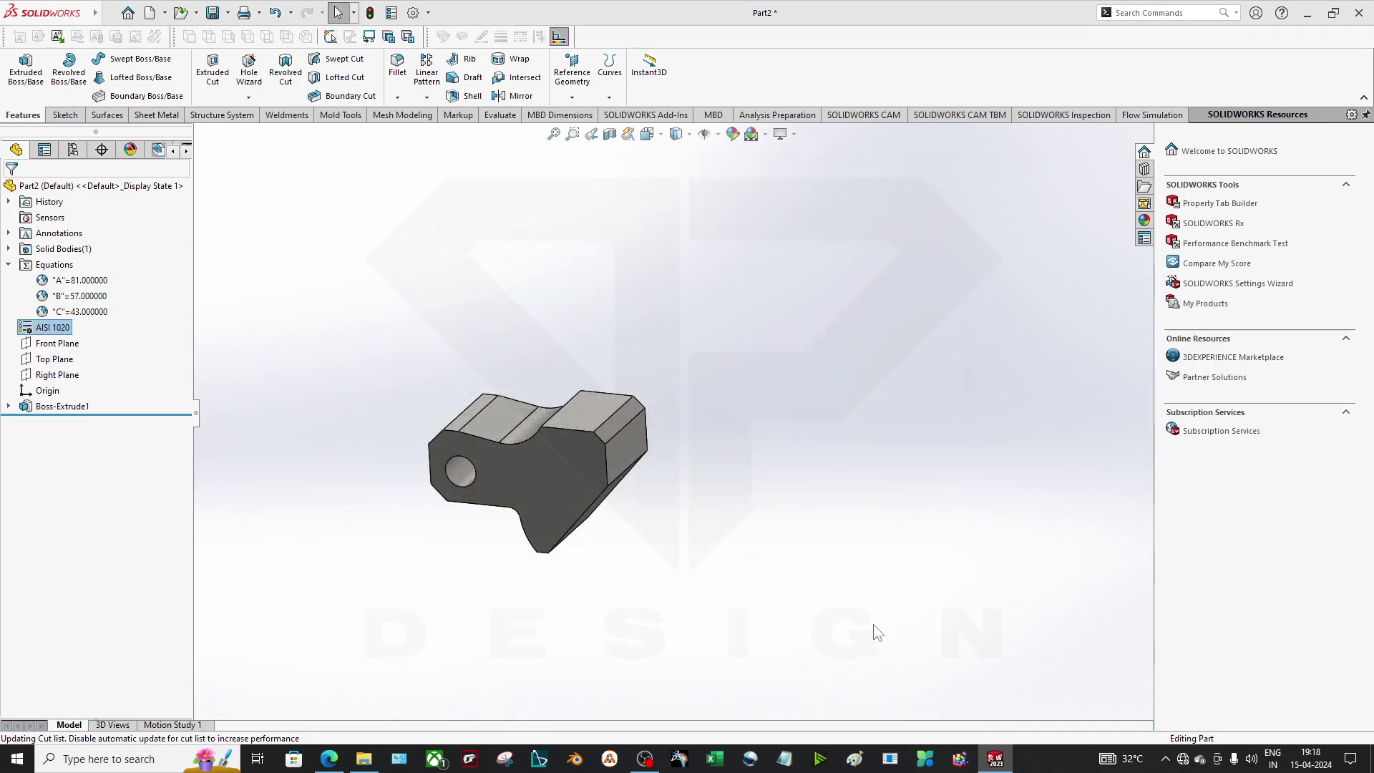
# Evaluate the part's mass properties and compare the mass with the Step 1 answer options in the exam PDF in Edge.
pyautogui.scroll(-5, 508, 483)
pyautogui.moveTo(508, 483); pyautogui.dragTo(466, 287, button='middle')
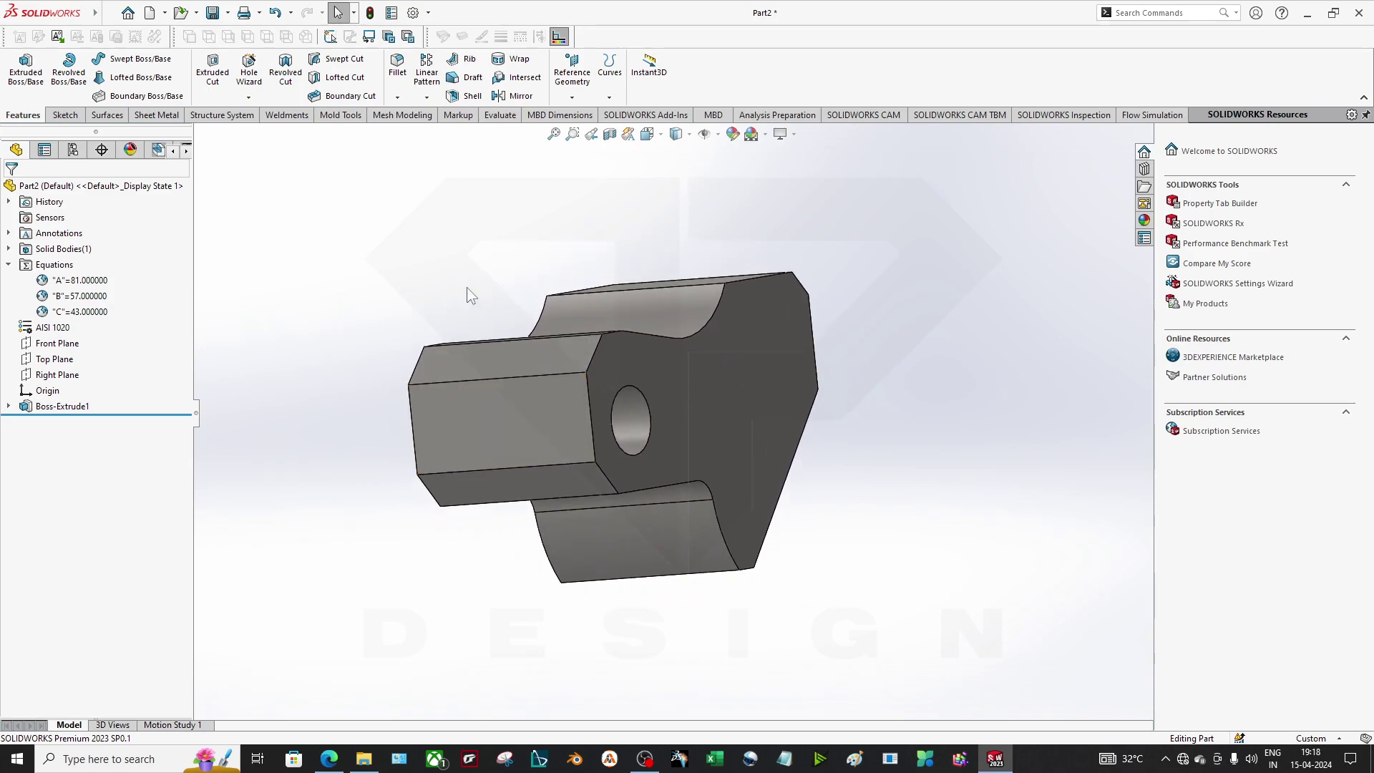
pyautogui.click(499, 115)
pyautogui.click(186, 71)
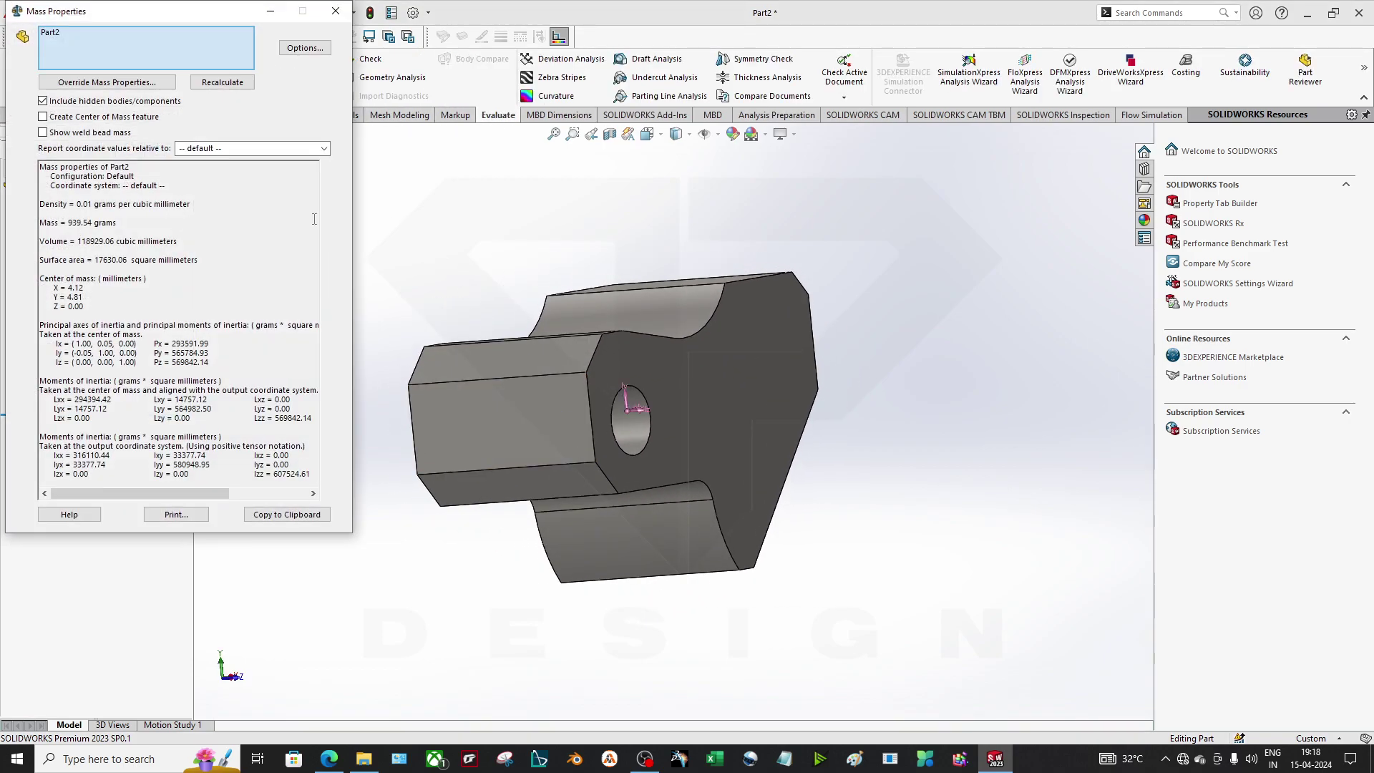
pyautogui.moveTo(68, 224); pyautogui.dragTo(121, 224)
pyautogui.hotkey('alt', 'Tab')
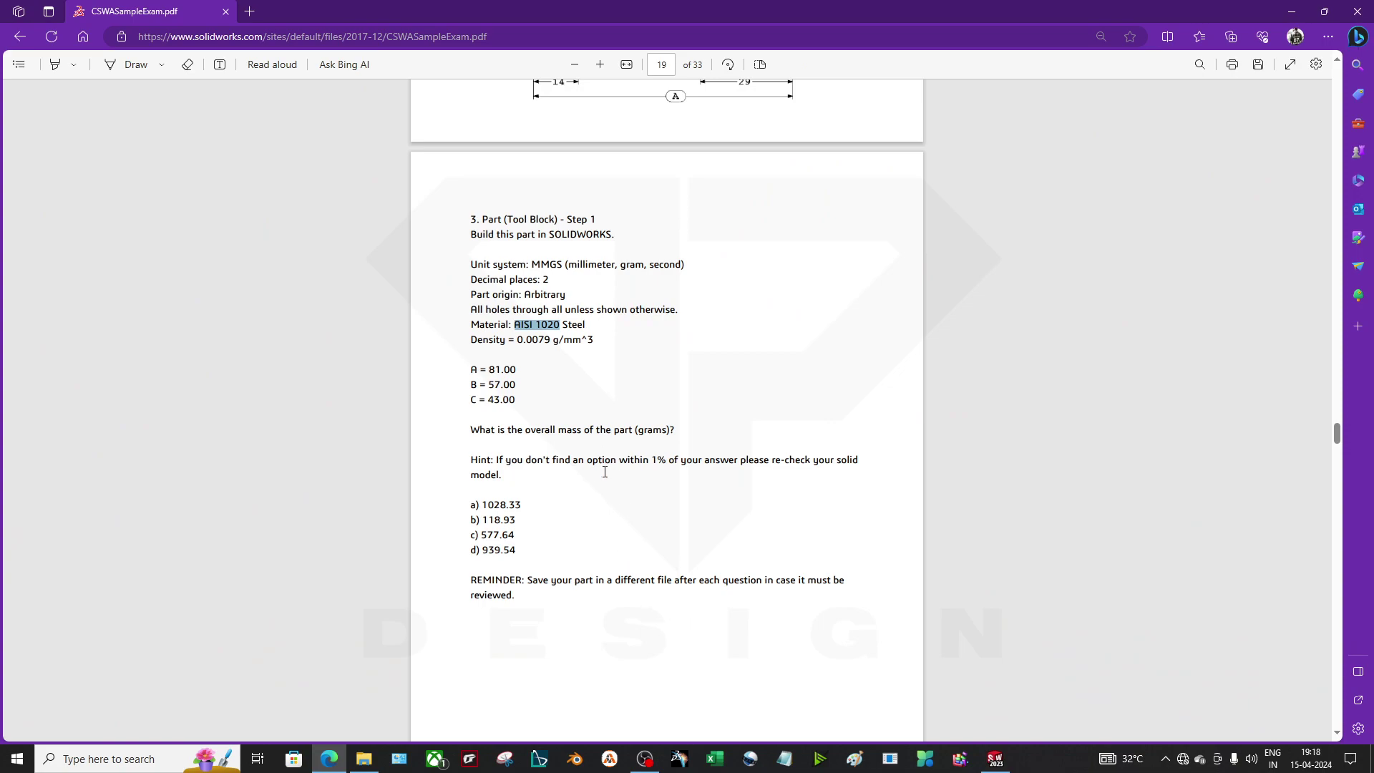
pyautogui.moveTo(483, 551); pyautogui.dragTo(517, 551)
# Review Tool Block Step 2's parameters A, B and C in the exam PDF, and copy the value 84 for A.
pyautogui.moveTo(1336, 432)
pyautogui.mouseDown()
pyautogui.moveTo(1336, 719)
pyautogui.moveTo(1337, 368)
pyautogui.moveTo(1338, 457)
pyautogui.mouseUp()
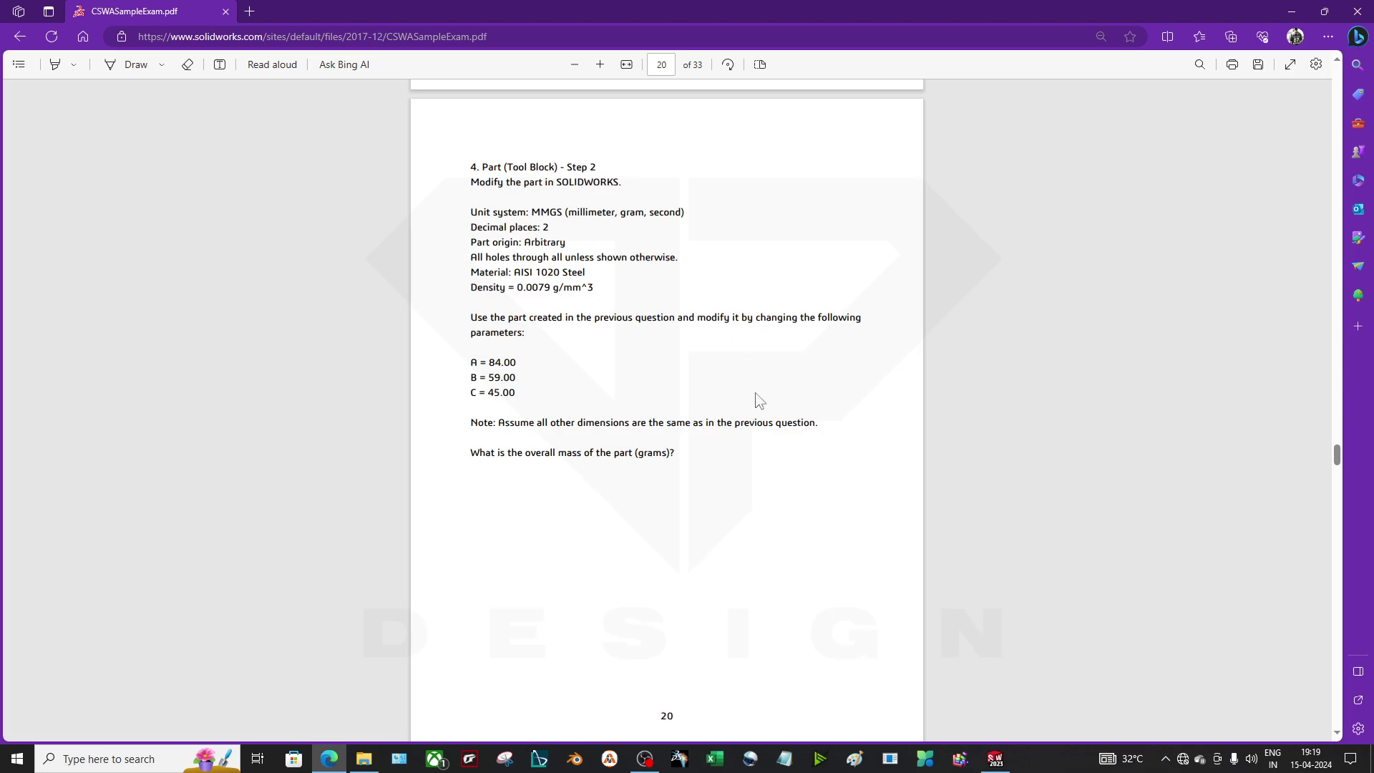
pyautogui.hotkey('alt', 'Tab')
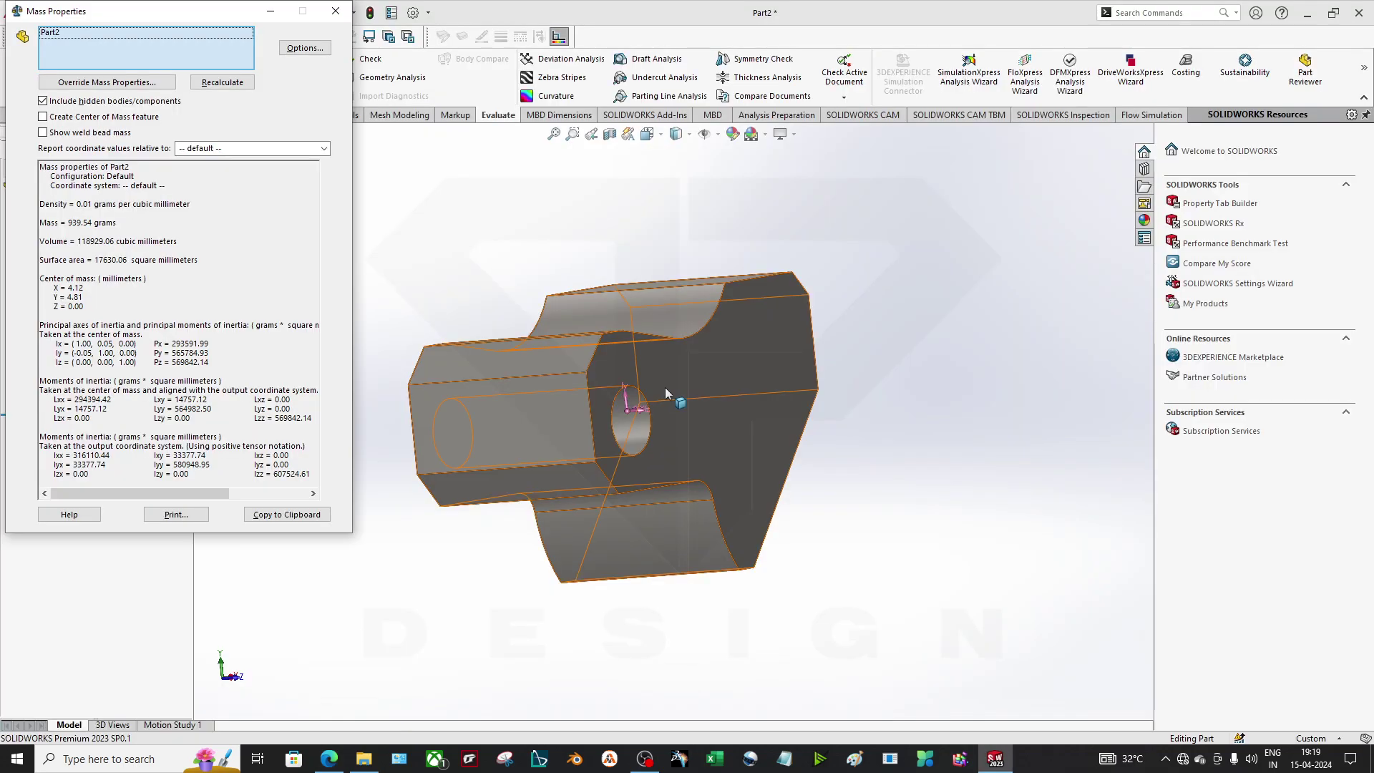
pyautogui.hotkey('alt', 'Tab')
pyautogui.moveTo(488, 364); pyautogui.dragTo(539, 386)
pyautogui.click(528, 414)
pyautogui.click(574, 413)
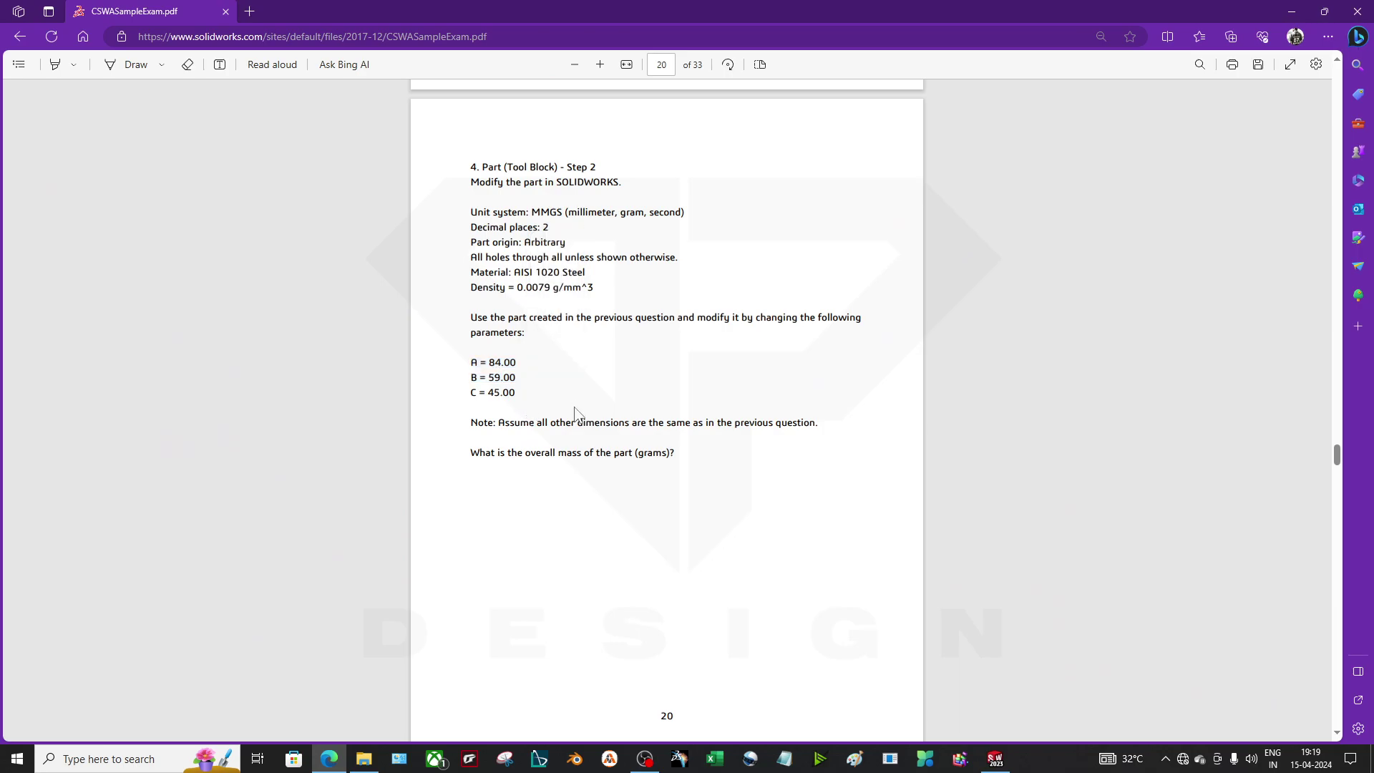
pyautogui.scroll(-3, 573, 408)
pyautogui.scroll(3, 573, 408)
pyautogui.doubleClick(494, 362)
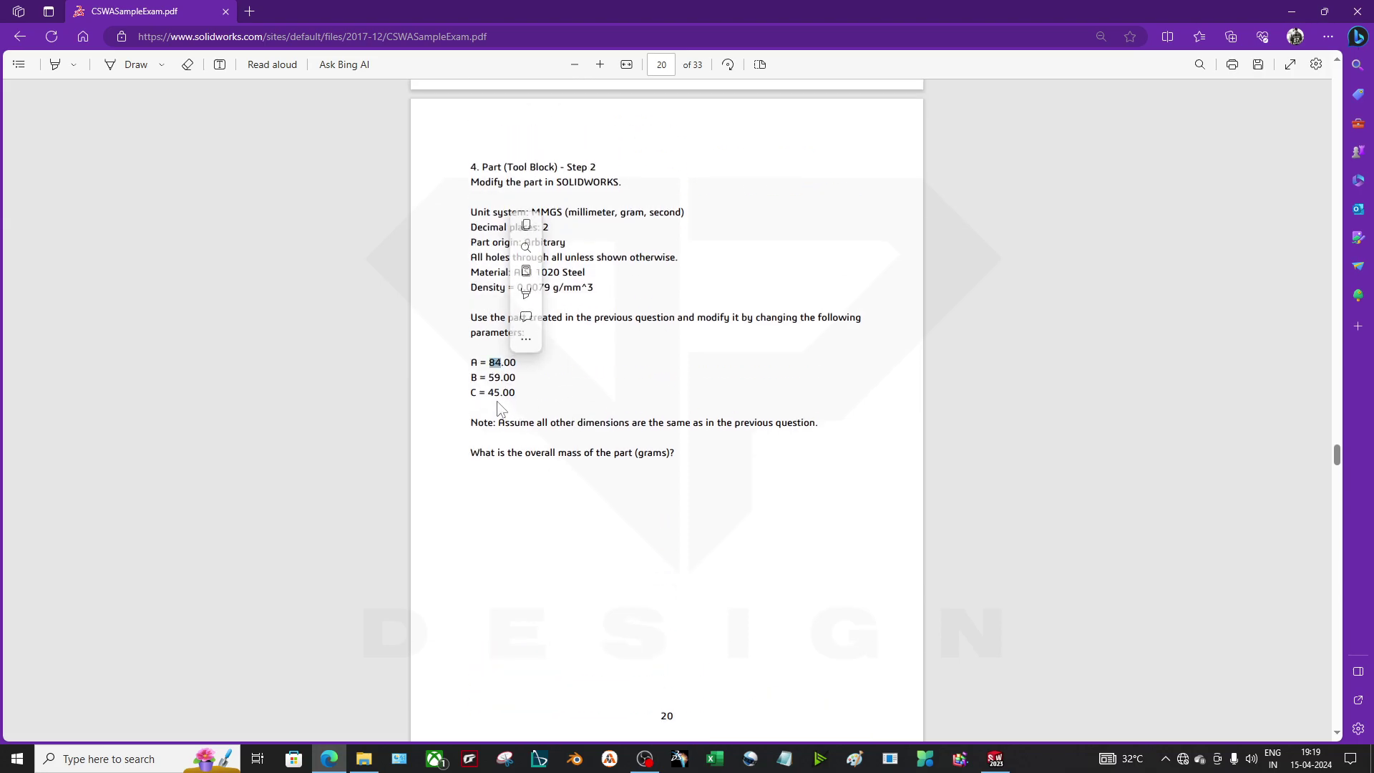
pyautogui.hotkey('ctrl', 'c')
# Return to SOLIDWORKS, close the mass properties, and check global variables A, B and C in the equation manager.
pyautogui.hotkey('alt', 'Tab')
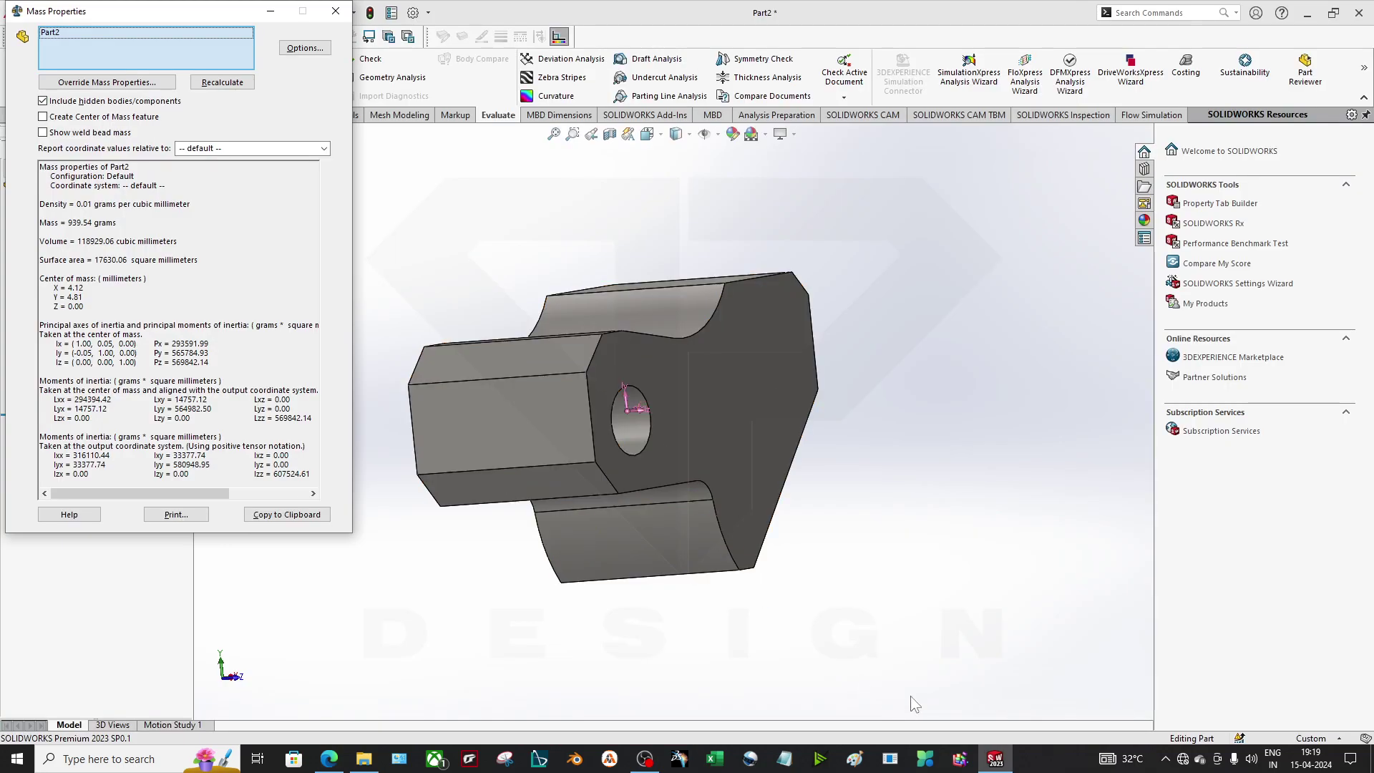
pyautogui.click(334, 11)
pyautogui.click(79, 280)
pyautogui.rightClick(79, 279)
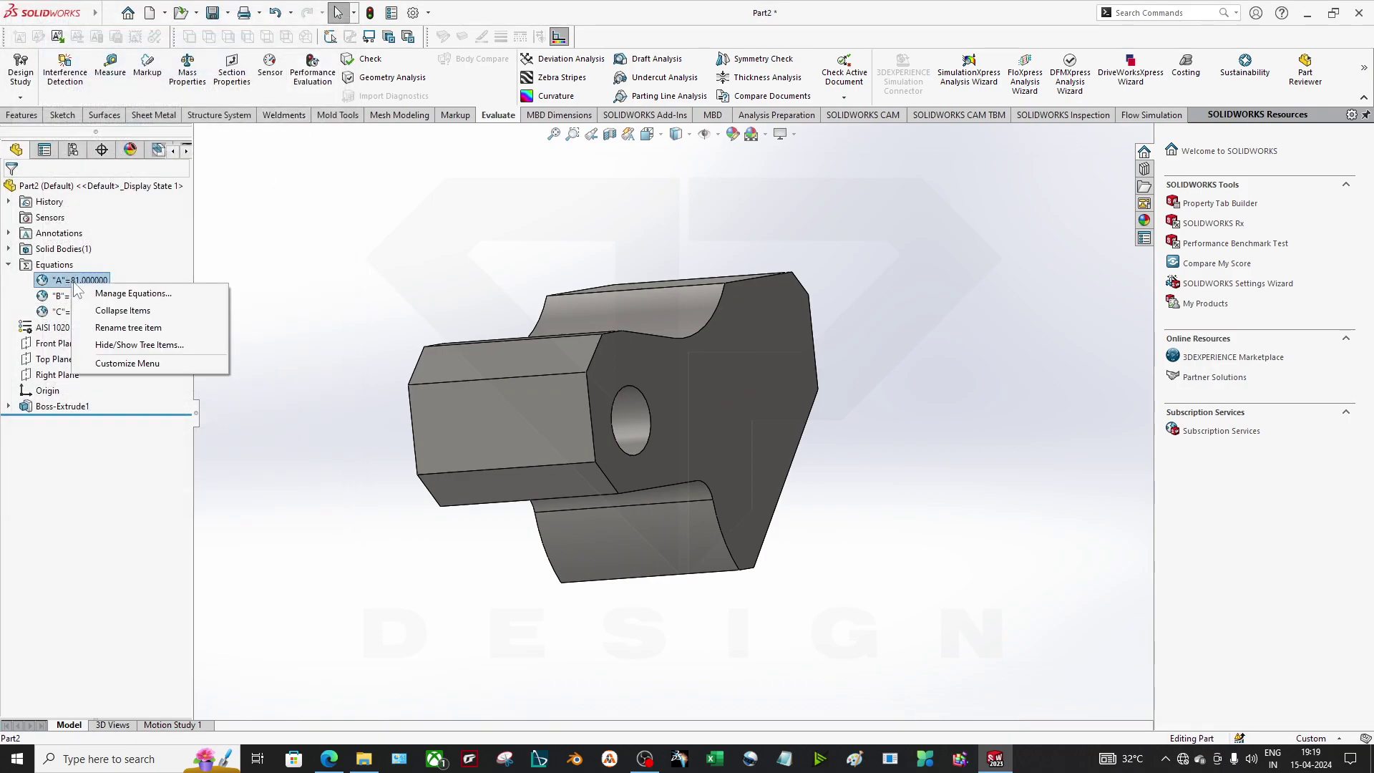
pyautogui.click(179, 290)
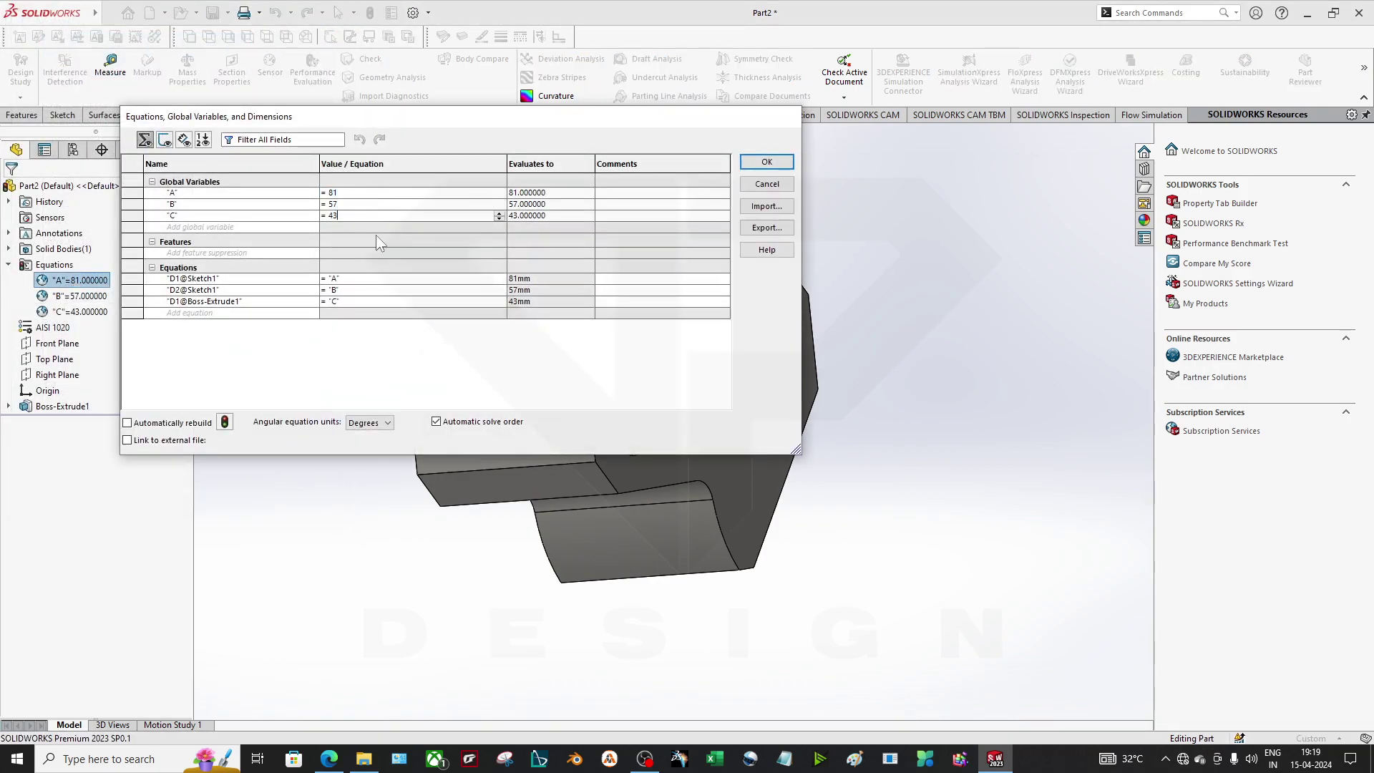
pyautogui.click(758, 162)
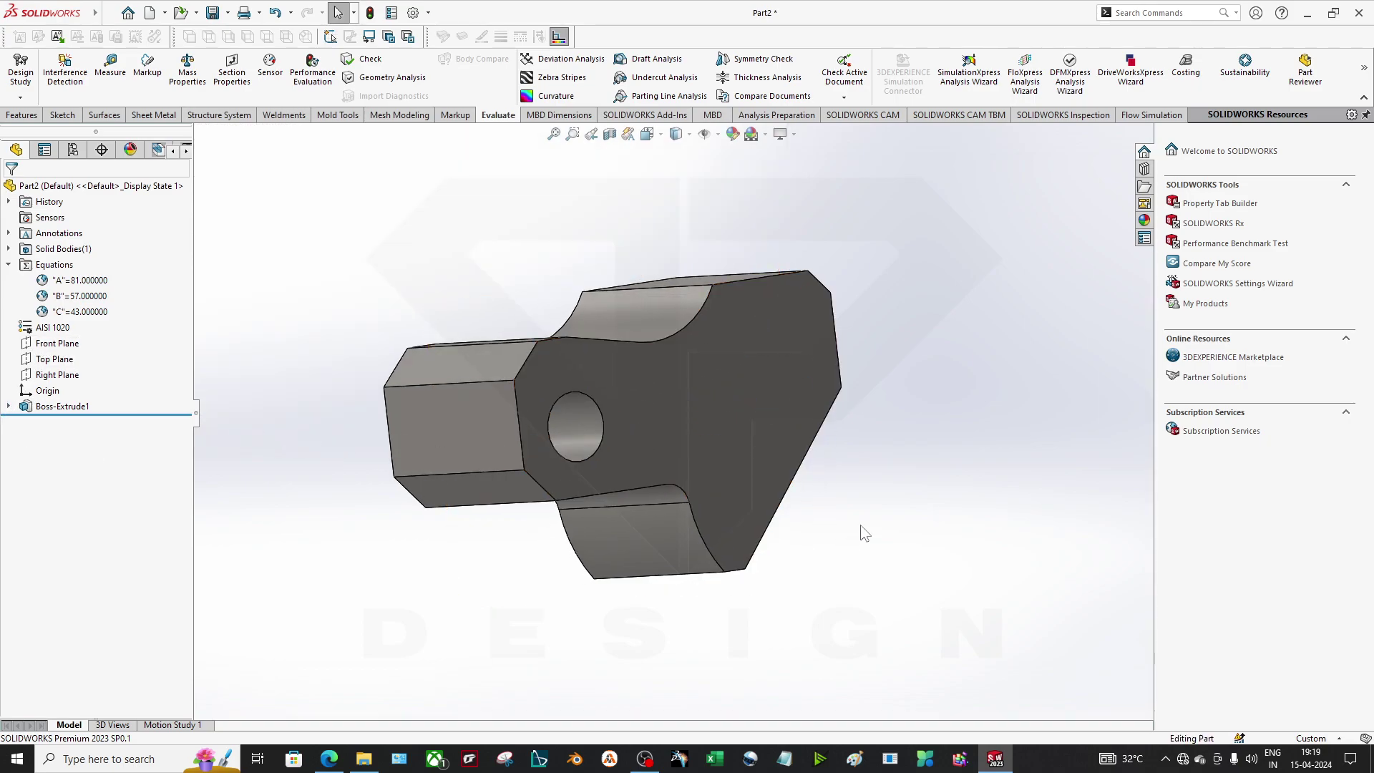
pyautogui.moveTo(865, 534); pyautogui.dragTo(804, 567, button='middle')
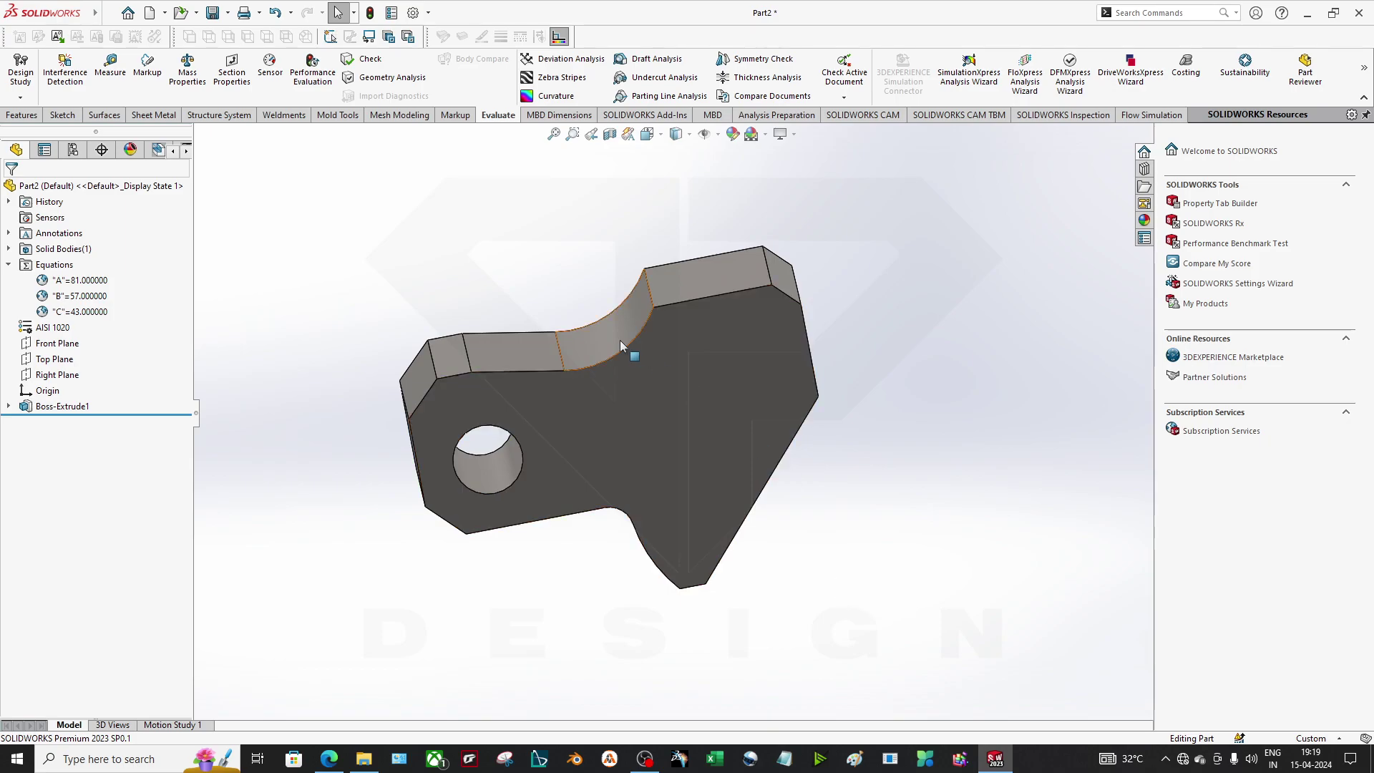
pyautogui.scroll(-3, 702, 418)
pyautogui.moveTo(702, 418); pyautogui.dragTo(772, 354, button='middle')
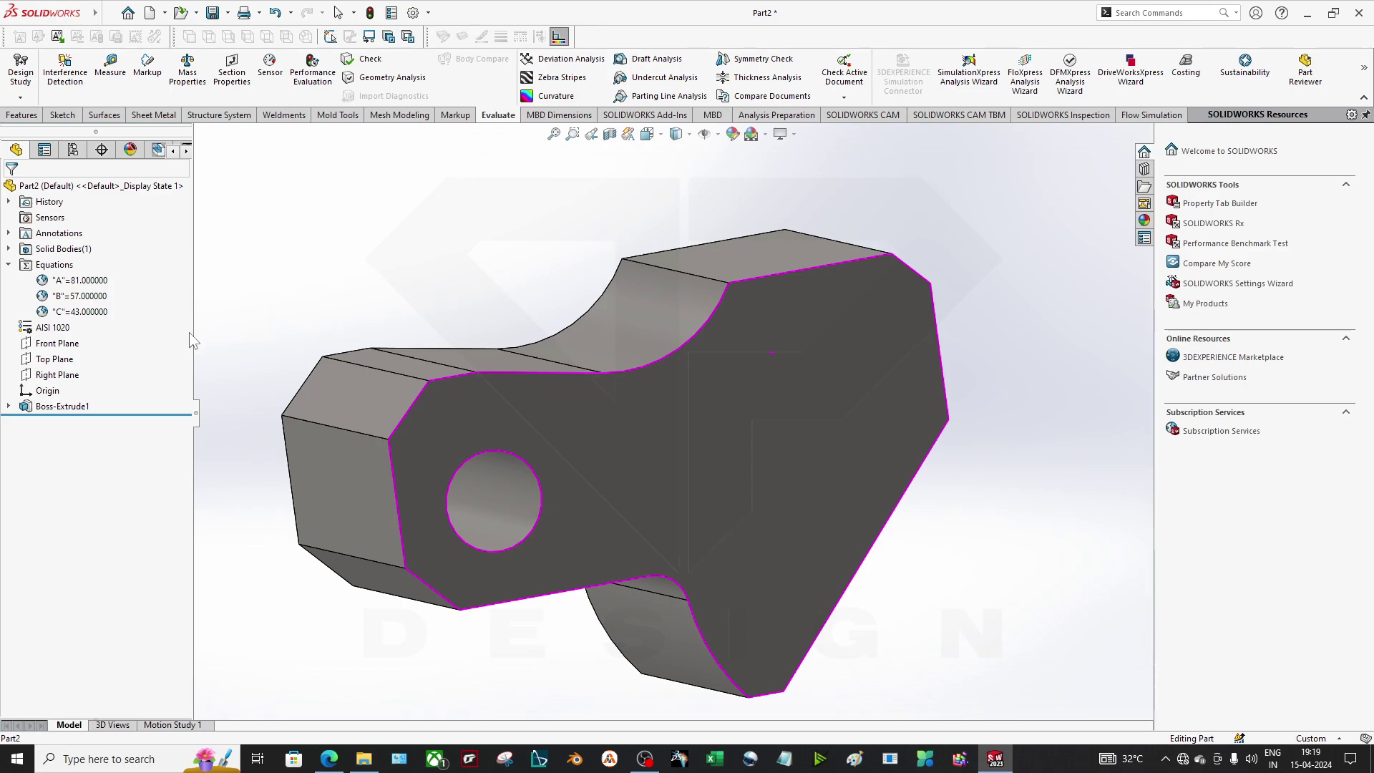
# Switch to the exam PDF in Edge and look through the Tool Block Step 3 and Step 4 drawings and instructions.
pyautogui.click(328, 760)
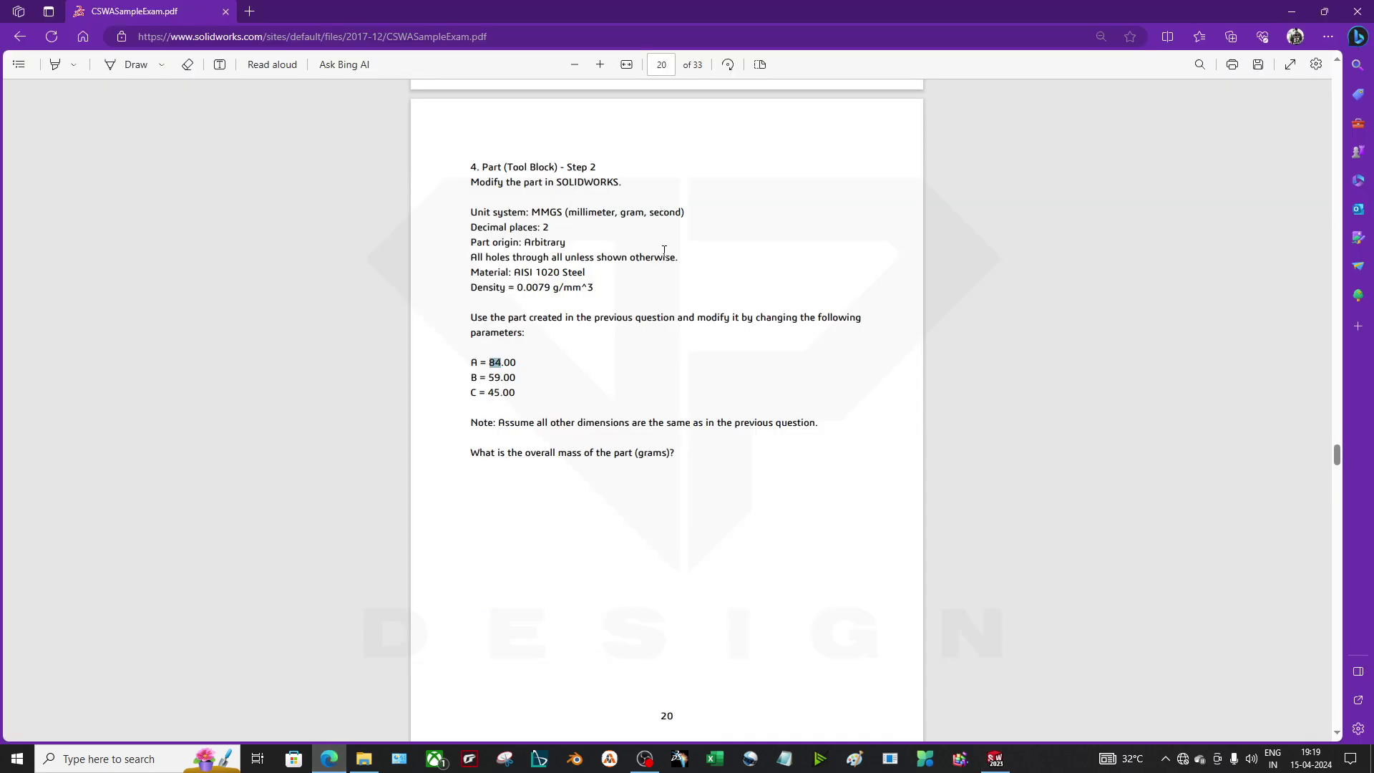
pyautogui.scroll(-20, 659, 353)
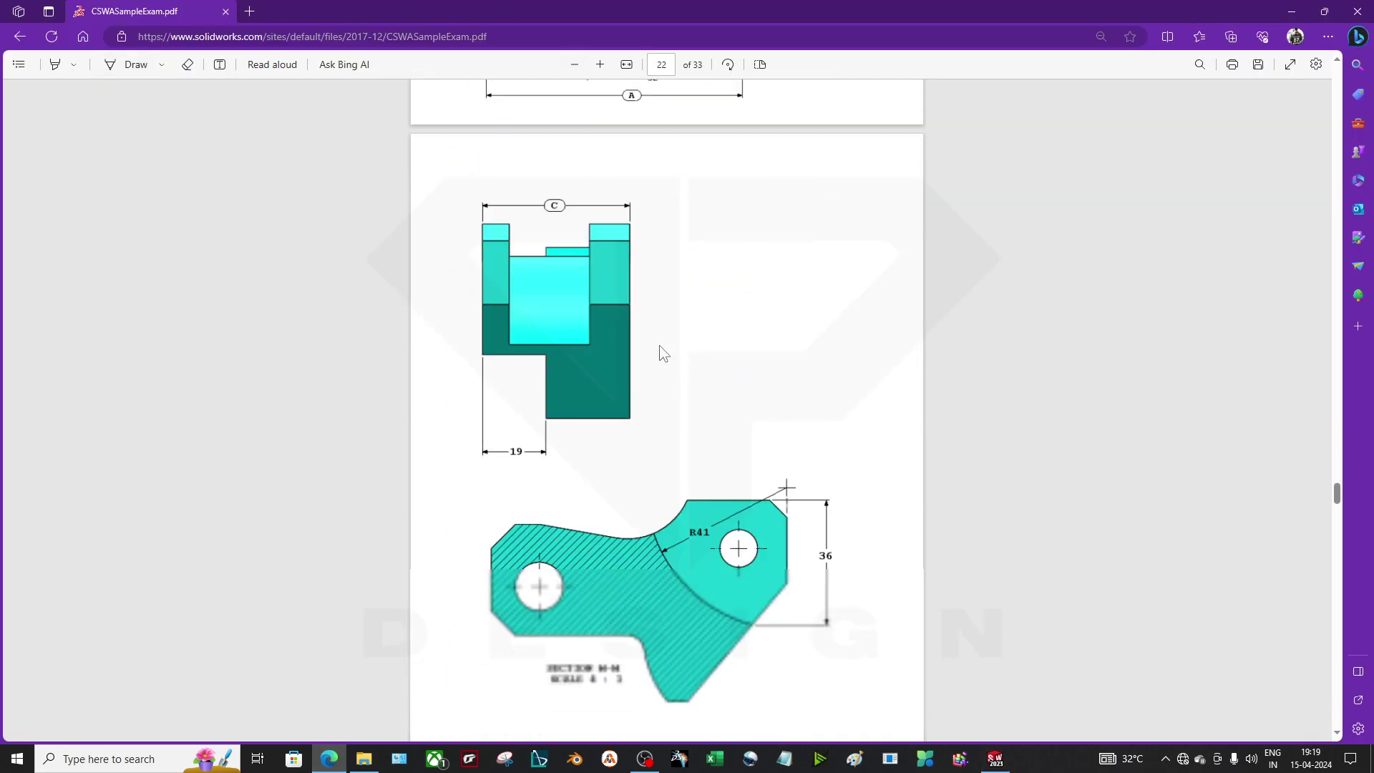
pyautogui.scroll(-6, 666, 346)
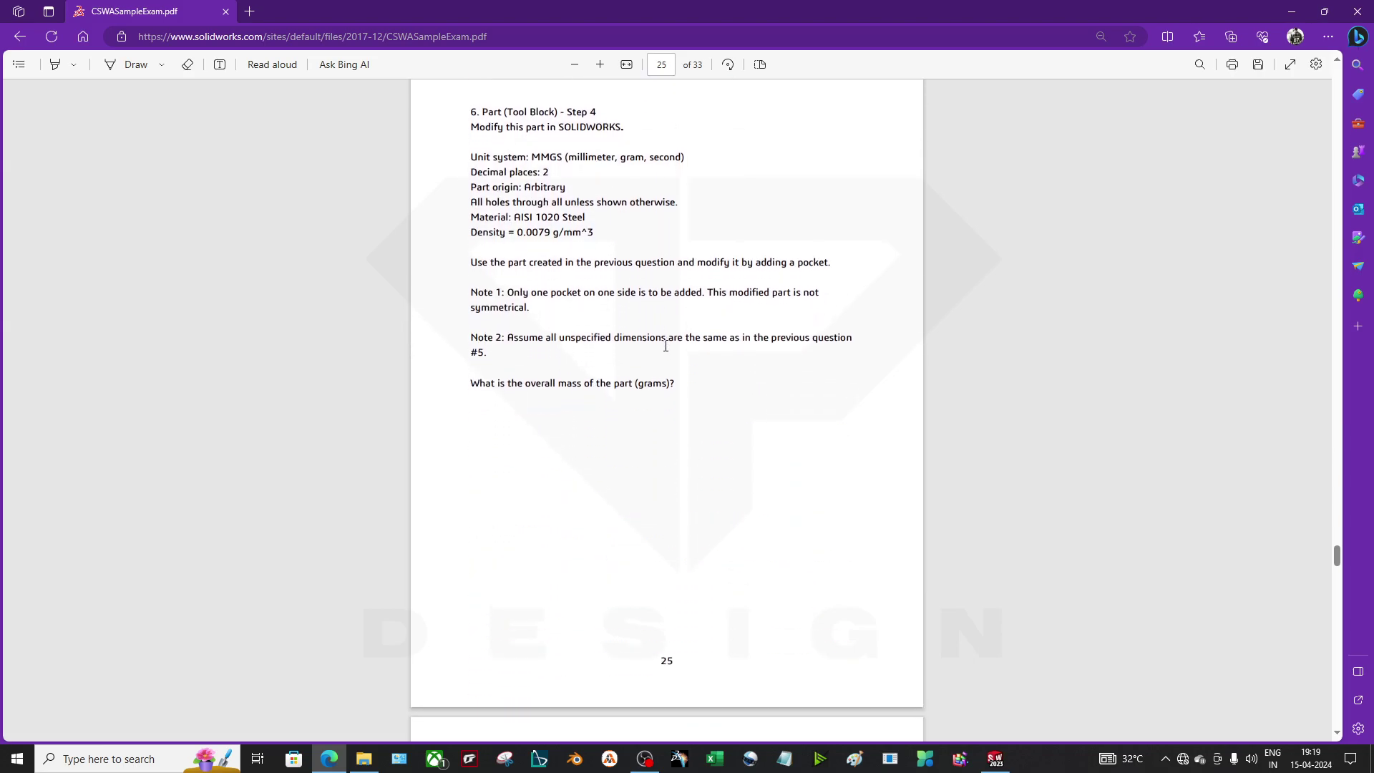
pyautogui.scroll(-3, 666, 346)
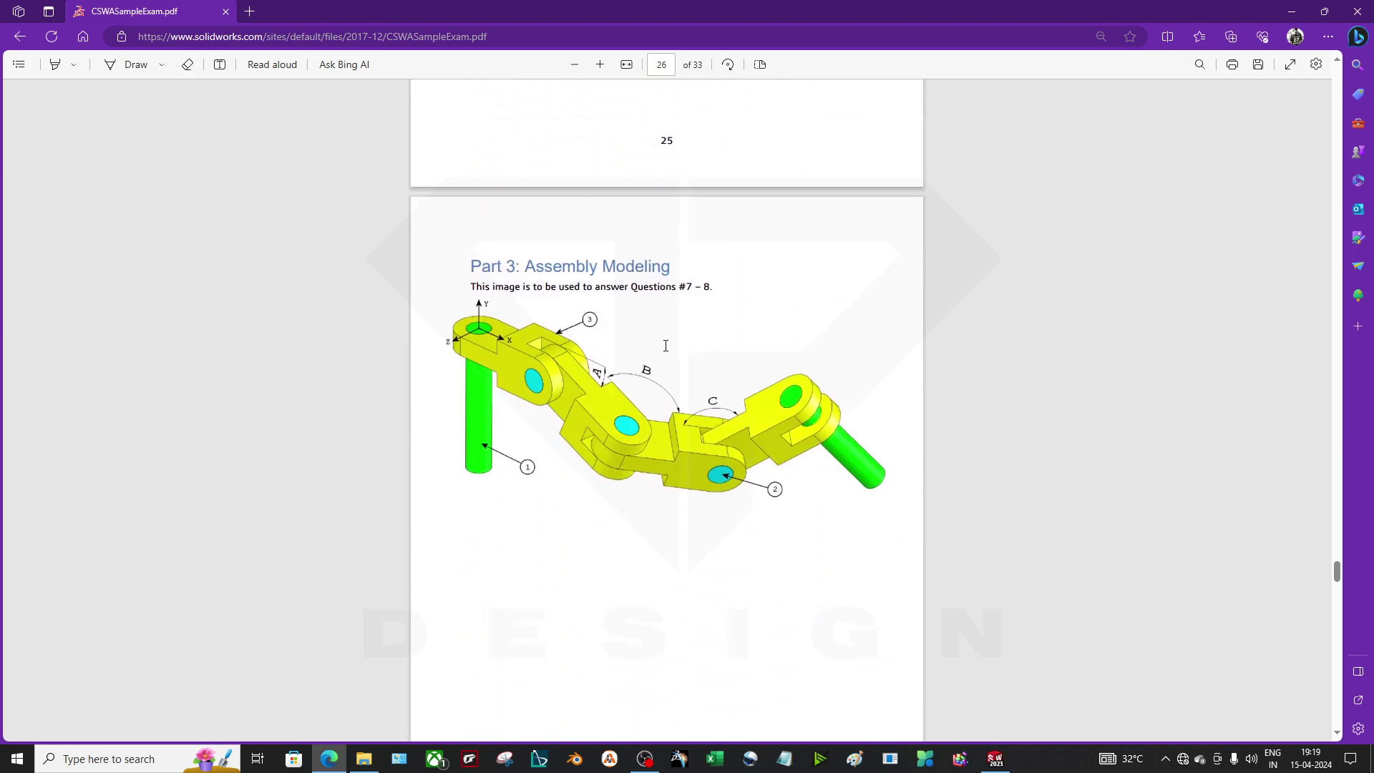
pyautogui.scroll(13, 669, 352)
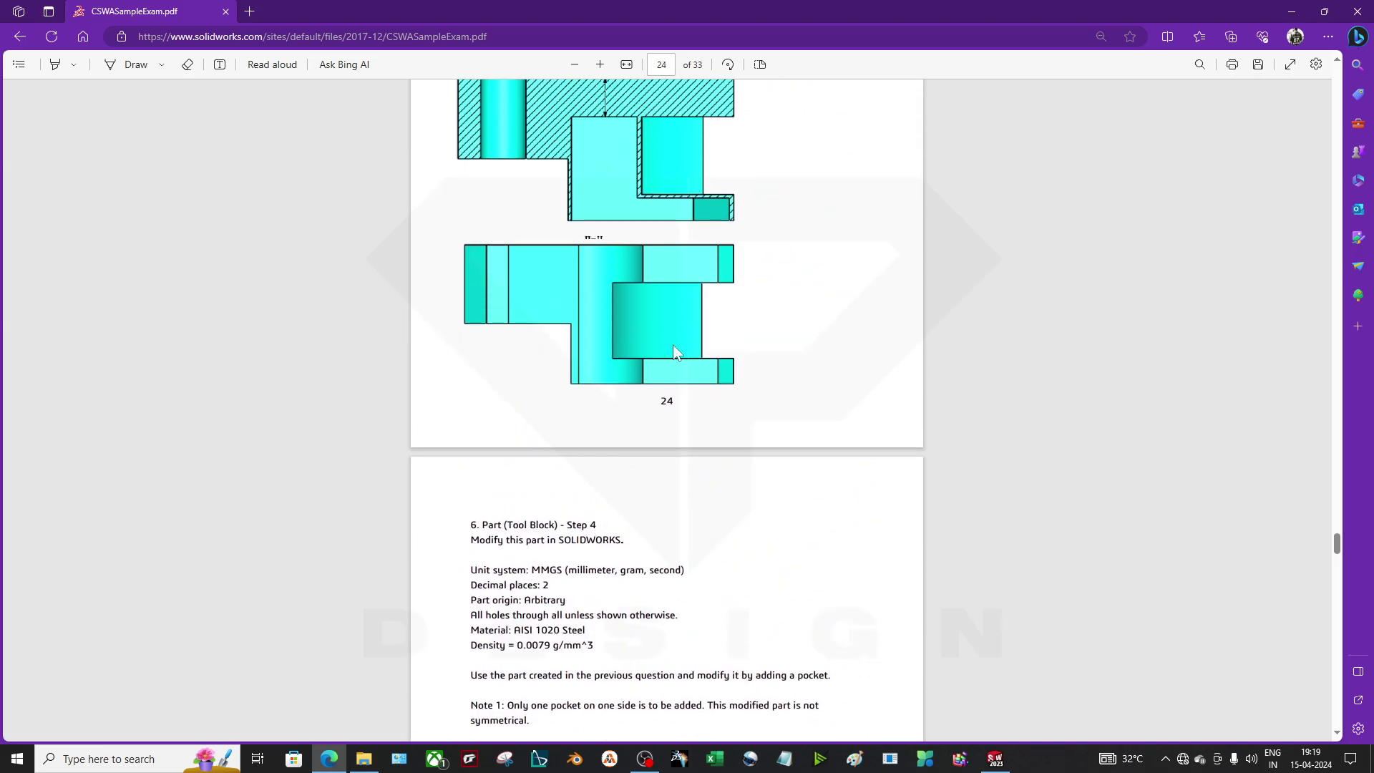